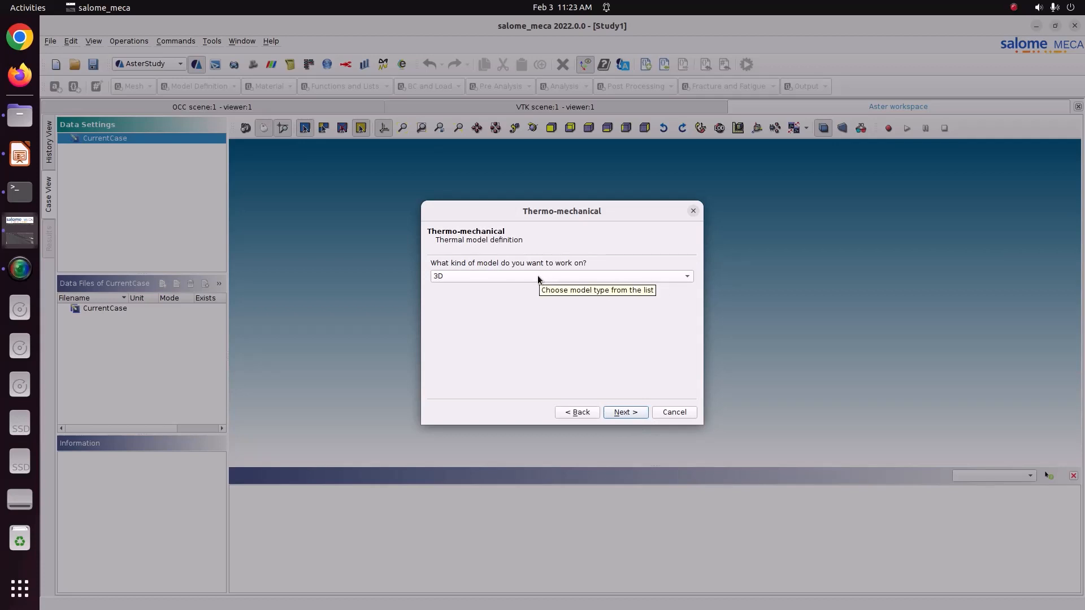
# Step: Accept the 3D thermal model and set thermal conductivity to 45 and the thermal expansion coefficient to 12e-6
pyautogui.click(626, 412)
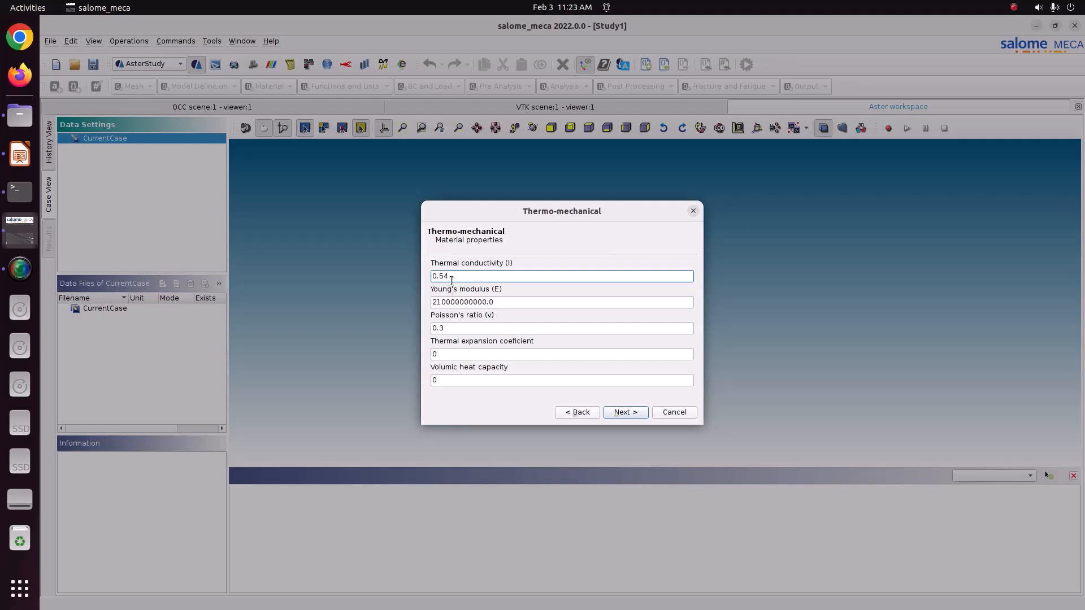
pyautogui.moveTo(452, 277); pyautogui.dragTo(432, 277)
pyautogui.write('45')
pyautogui.moveTo(516, 306); pyautogui.dragTo(413, 300)
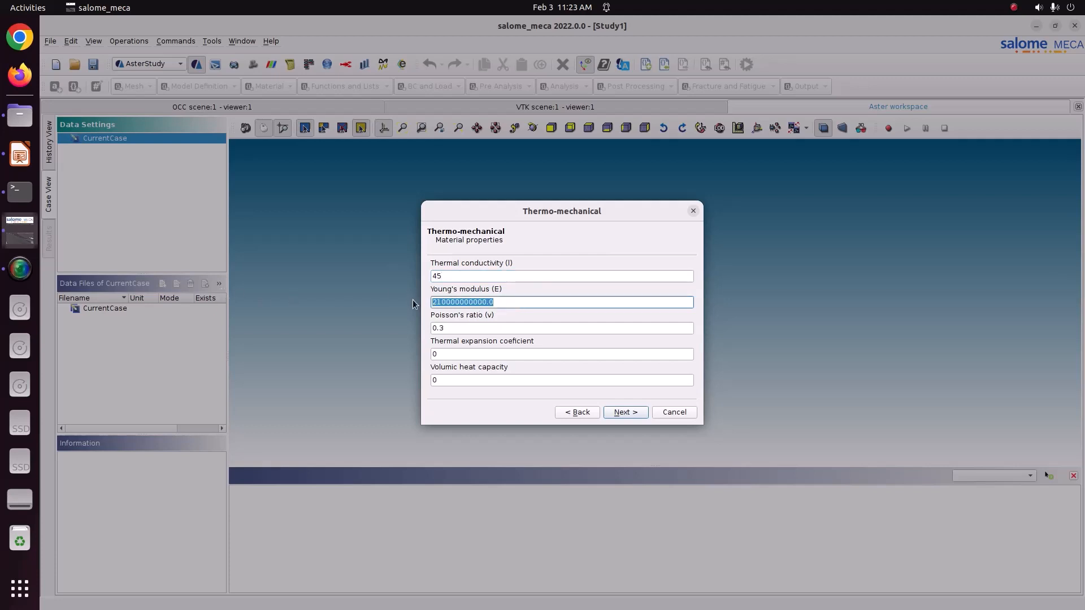
pyautogui.moveTo(455, 328); pyautogui.dragTo(392, 348)
pyautogui.write('12')
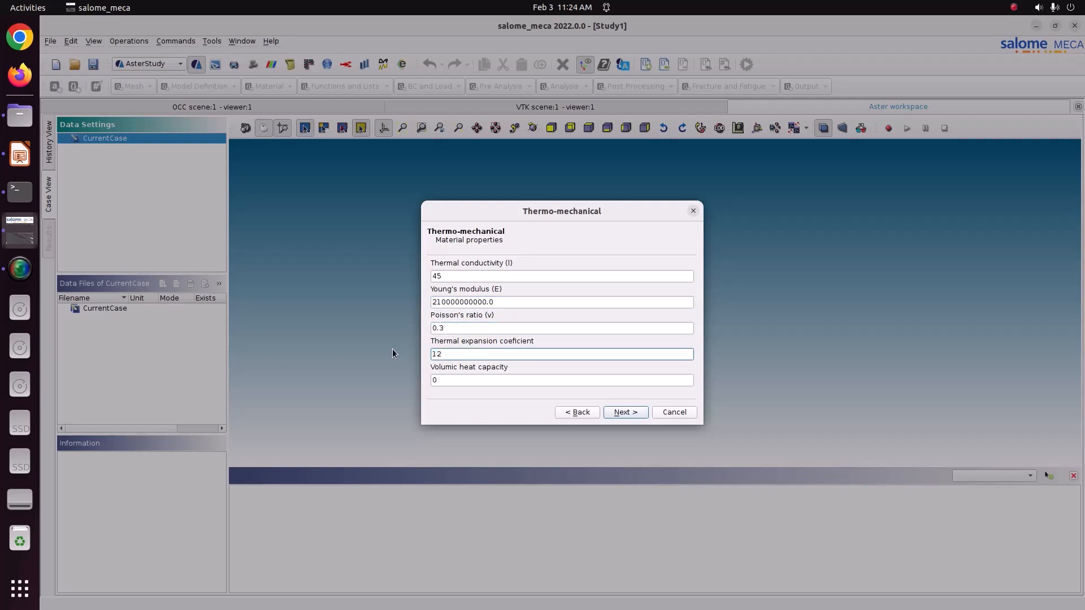
pyautogui.write('e-6')
pyautogui.click(634, 413)
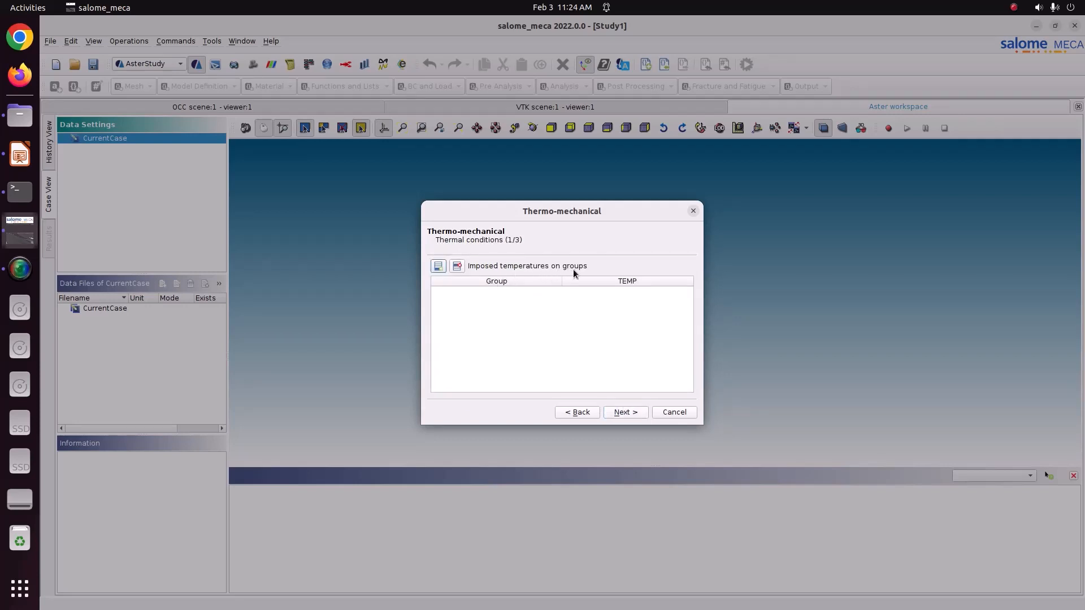
pyautogui.click(438, 266)
pyautogui.click(486, 295)
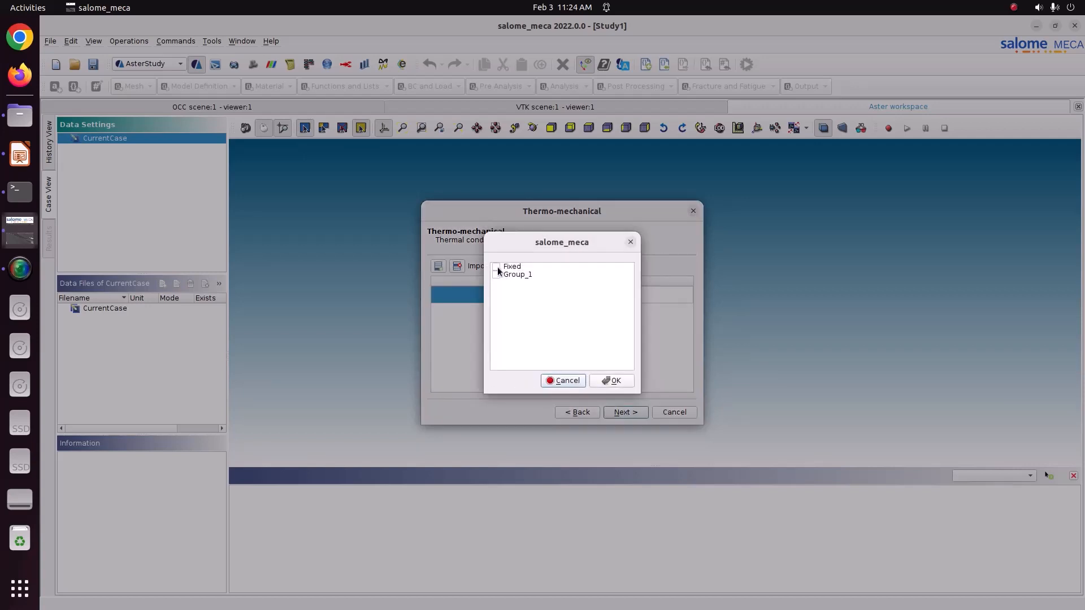
pyautogui.click(630, 242)
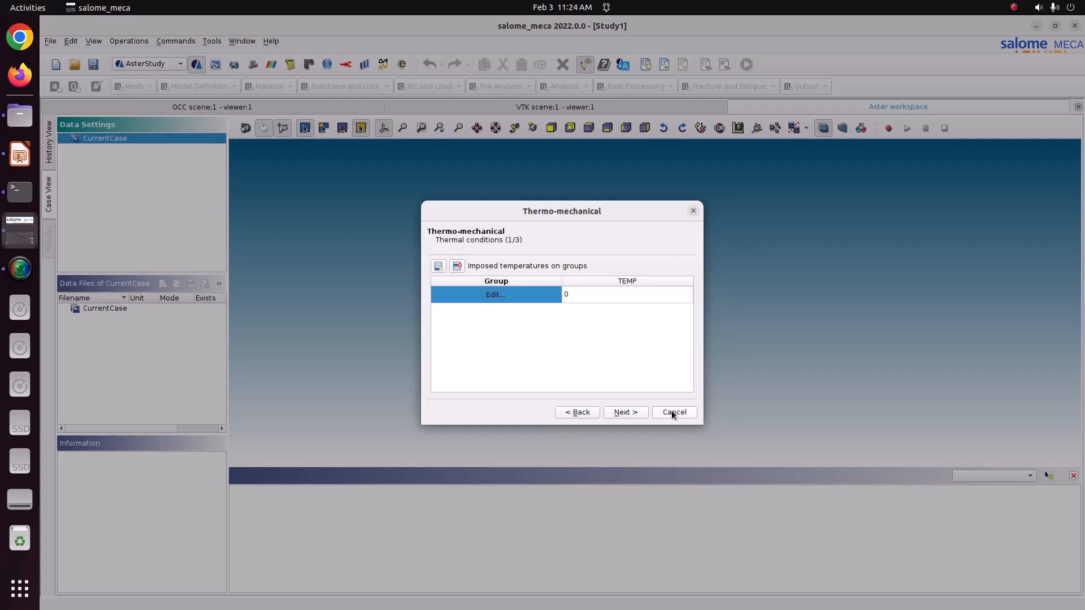
pyautogui.click(3, 157)
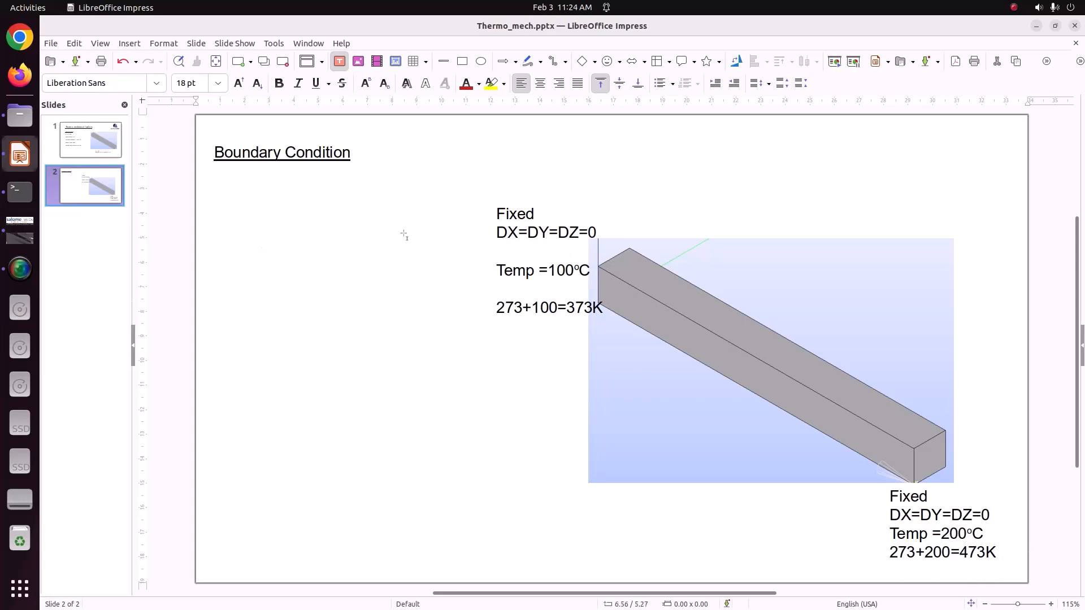
pyautogui.click(19, 229)
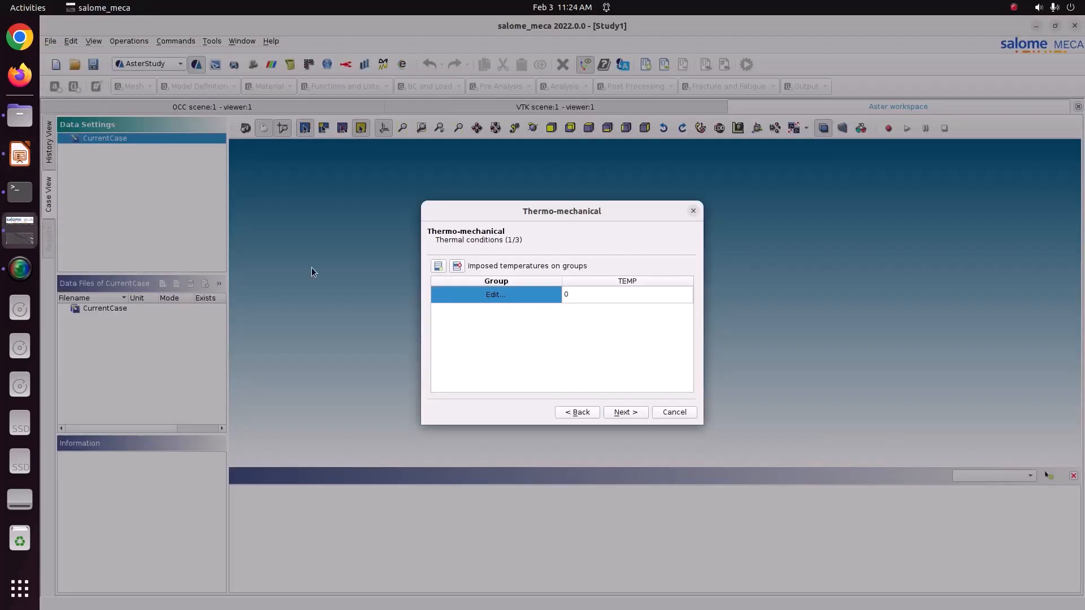
pyautogui.click(577, 412)
pyautogui.click(577, 412)
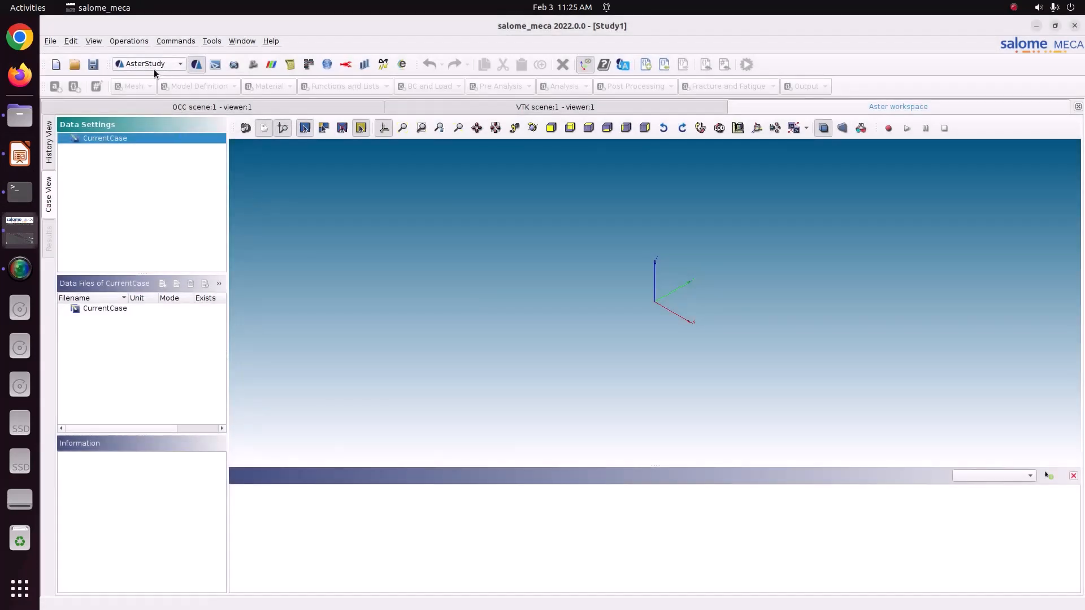
# Step: Switch to the Geometry module and delete the Fixed face group from Box_1
pyautogui.click(153, 69)
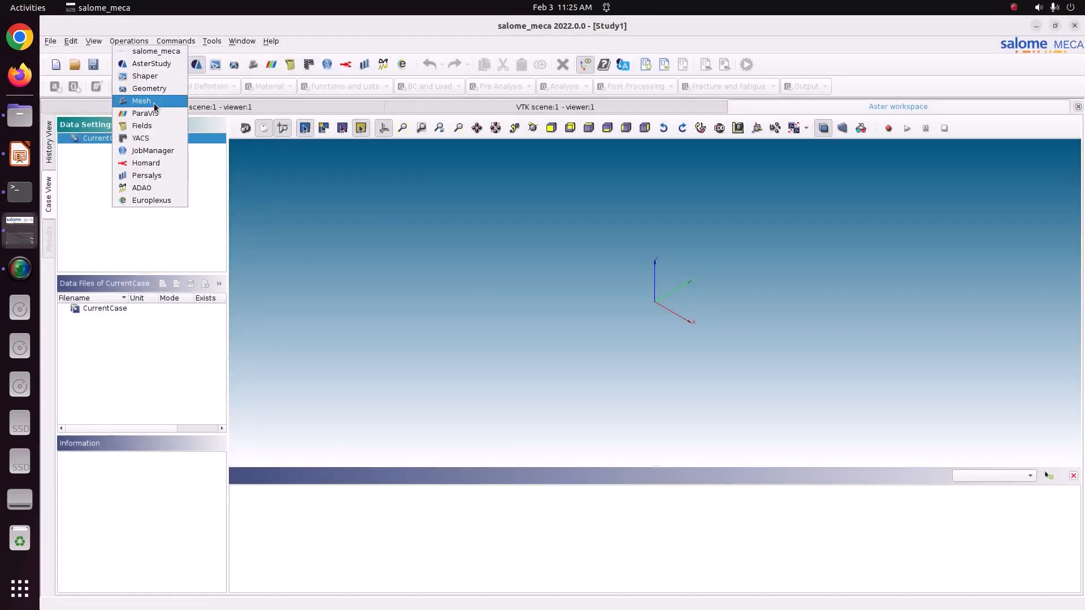
pyautogui.click(149, 93)
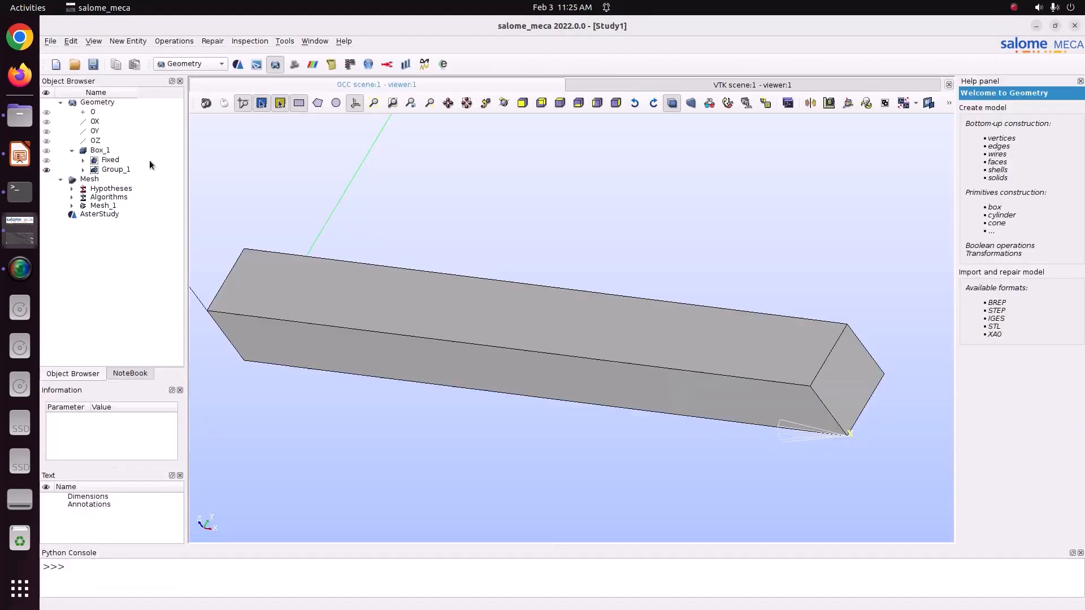
pyautogui.rightClick(108, 159)
pyautogui.press('Escape')
pyautogui.rightClick(110, 159)
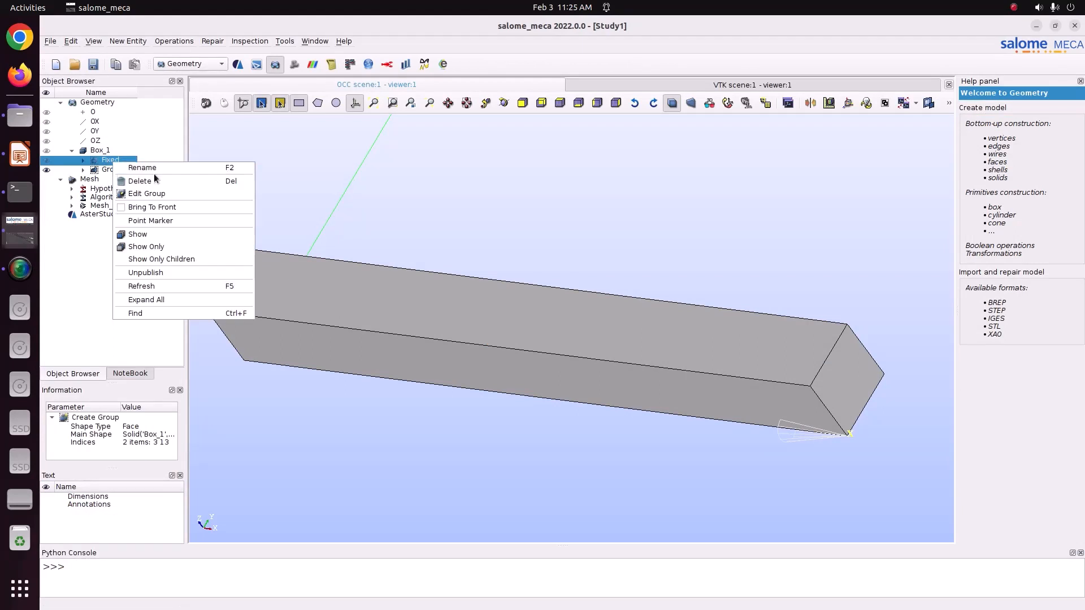
pyautogui.click(109, 152)
pyautogui.click(108, 152)
pyautogui.click(113, 170)
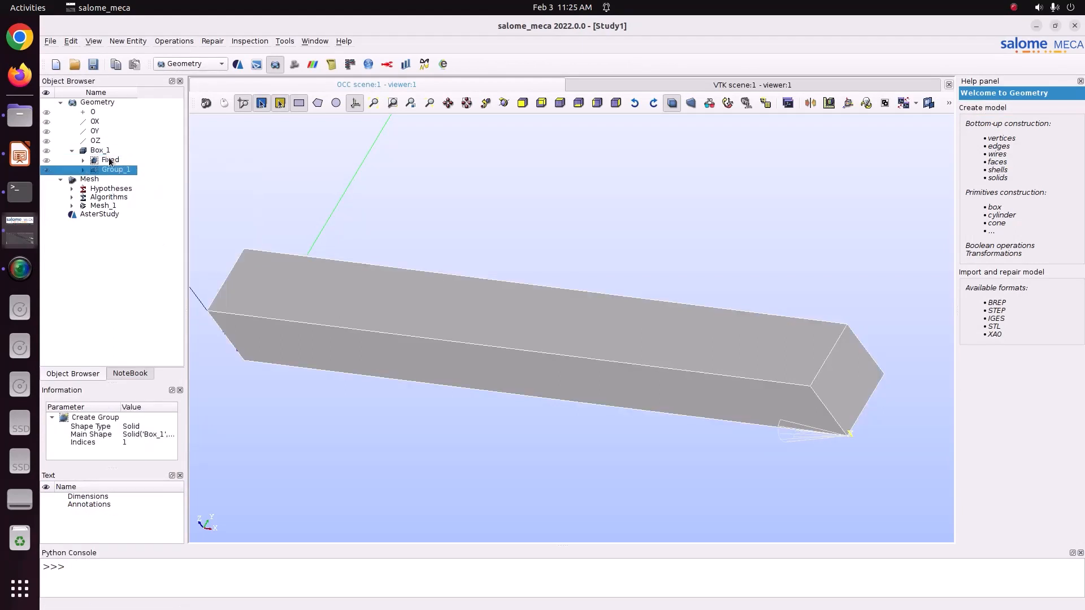
pyautogui.rightClick(110, 160)
pyautogui.click(163, 177)
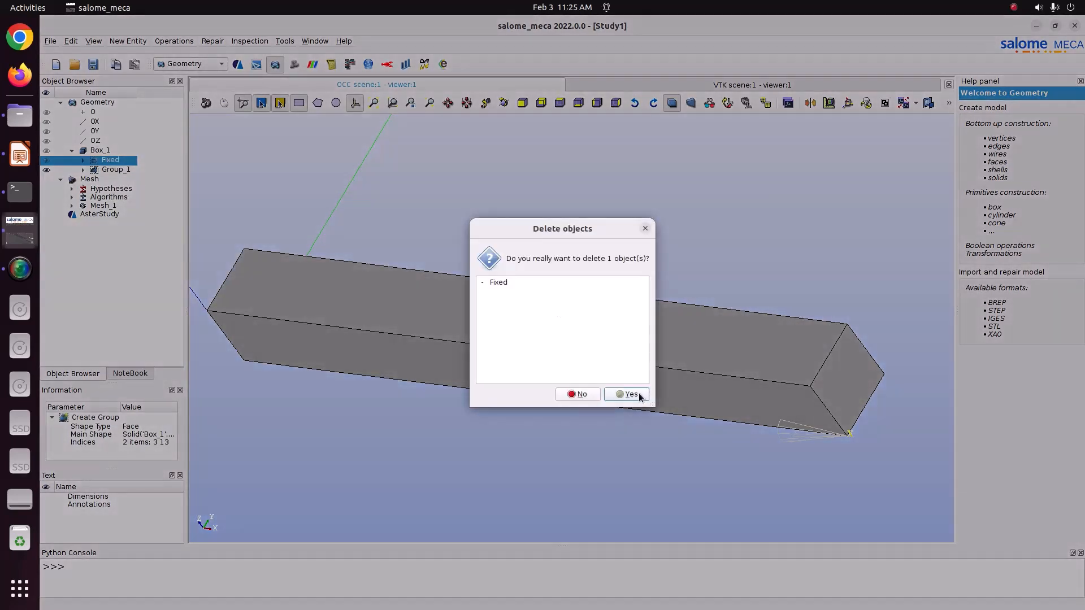
pyautogui.click(627, 394)
pyautogui.click(670, 347)
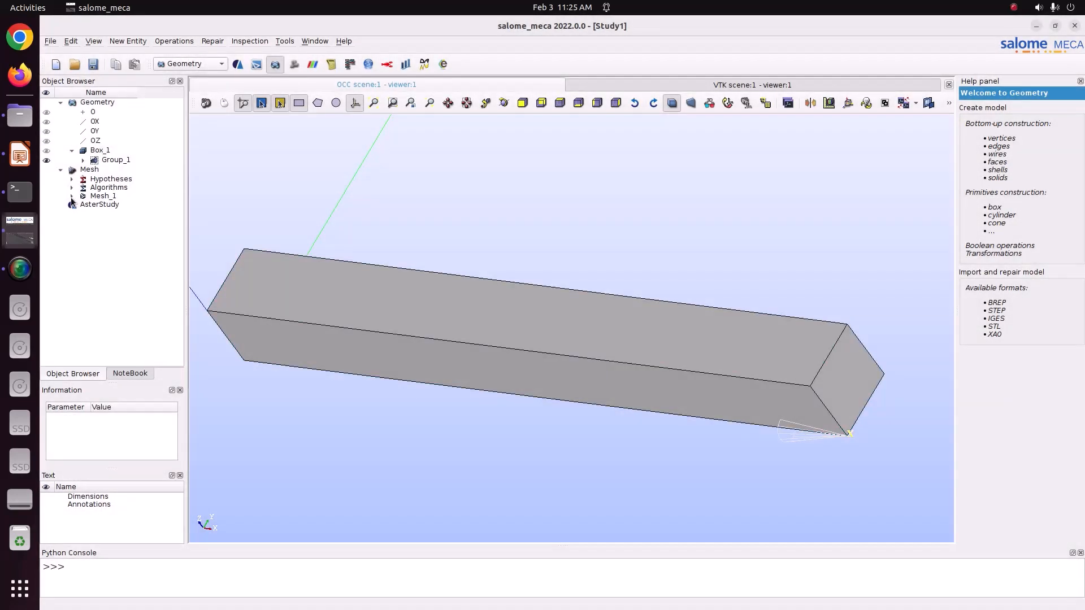
# Step: Activate the Mesh module and delete the Fixed group from the face groups of Mesh_1
pyautogui.click(72, 196)
pyautogui.click(83, 230)
pyautogui.click(117, 239)
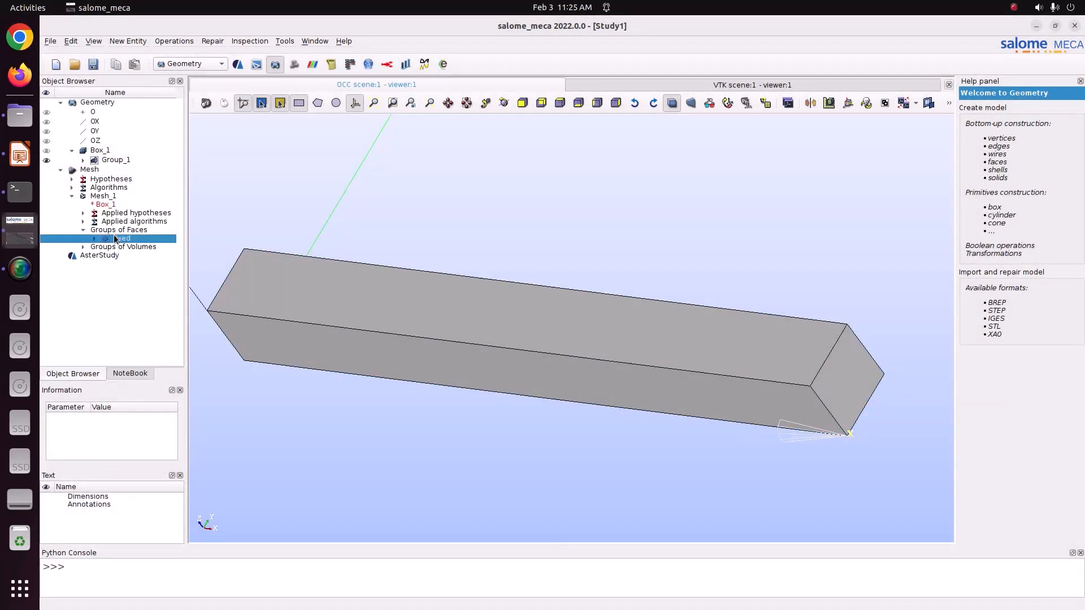
pyautogui.rightClick(115, 234)
pyautogui.click(155, 268)
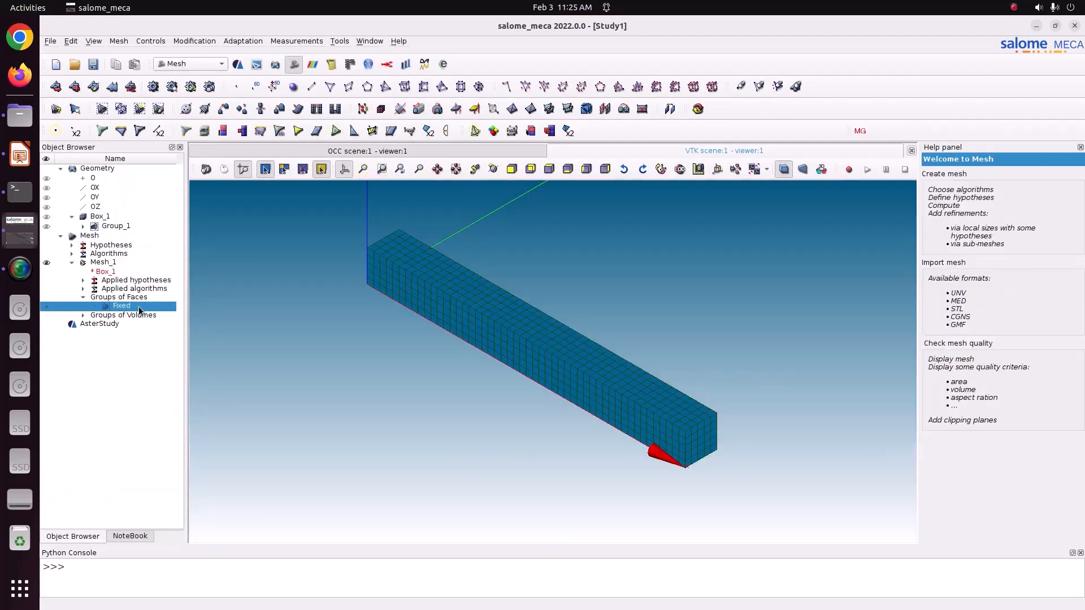
pyautogui.rightClick(140, 308)
pyautogui.click(178, 380)
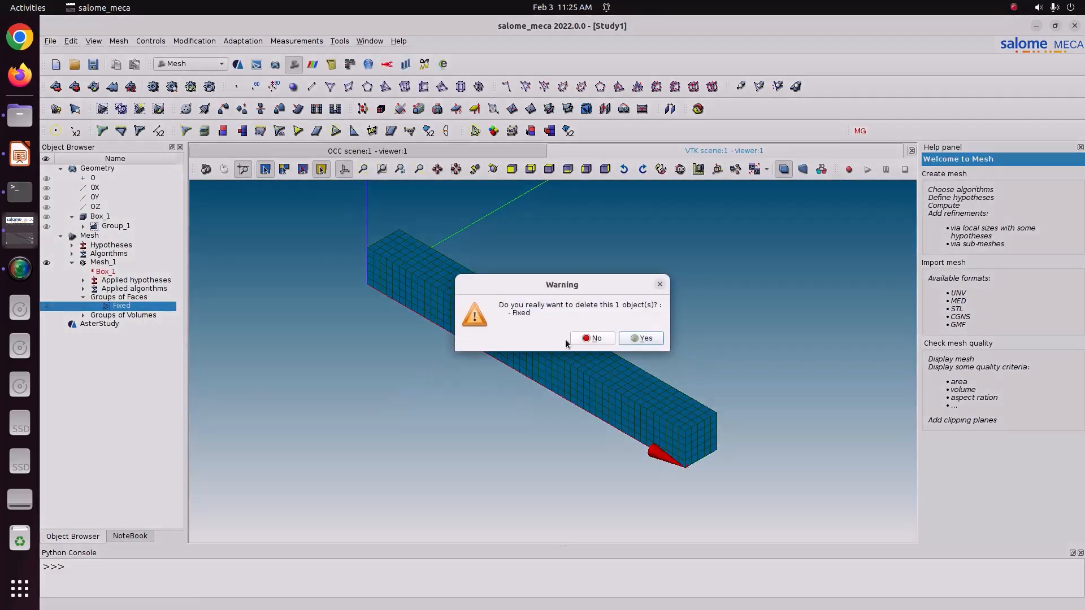
pyautogui.click(641, 340)
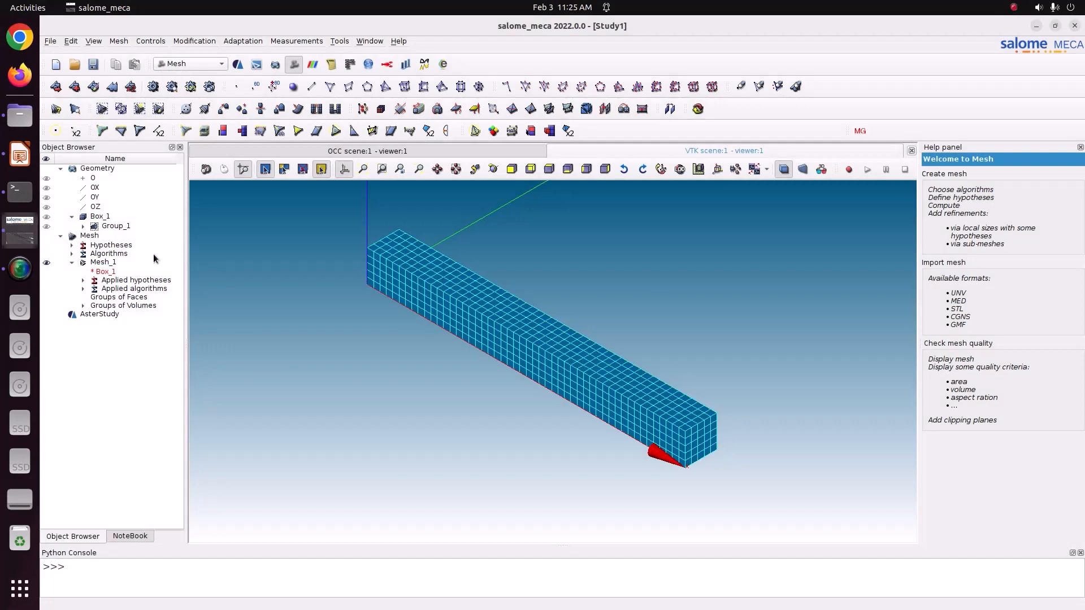
# Step: Return to the Geometry module and create a face group named Fixed1 on Box_1 from the end face at the origin
pyautogui.rightClick(106, 217)
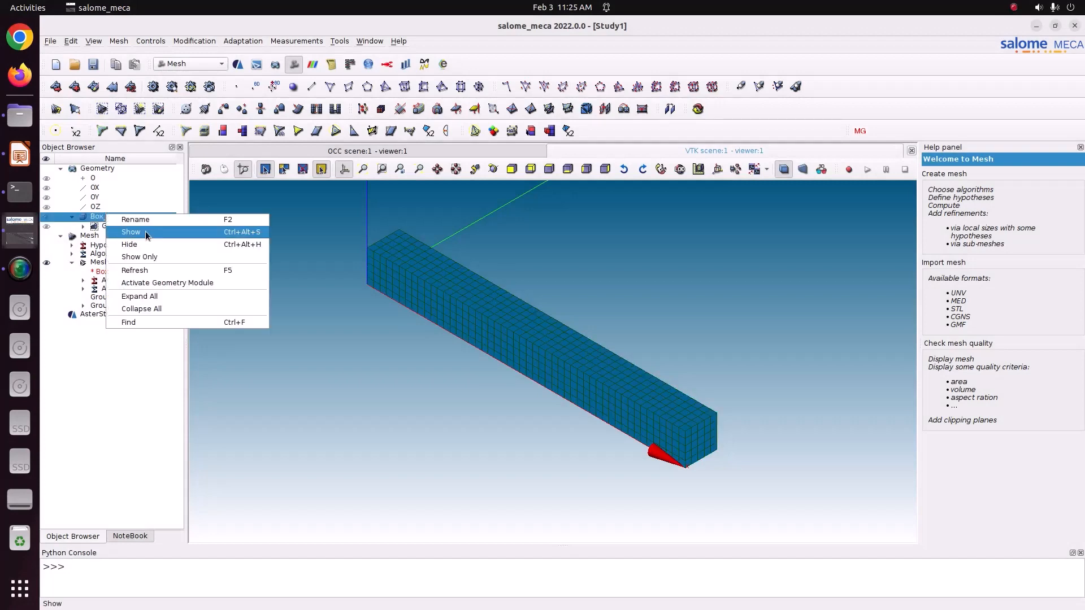
pyautogui.click(180, 282)
pyautogui.rightClick(109, 153)
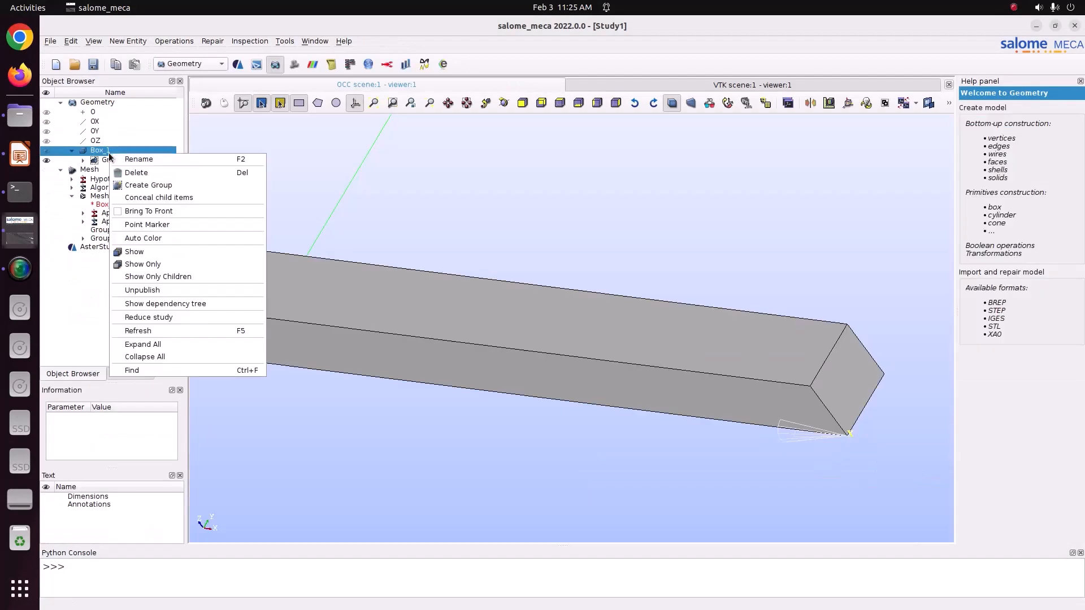
pyautogui.click(212, 188)
pyautogui.click(563, 155)
pyautogui.moveTo(561, 118); pyautogui.dragTo(678, 102)
pyautogui.click(487, 104)
pyautogui.moveTo(357, 297); pyautogui.dragTo(659, 300)
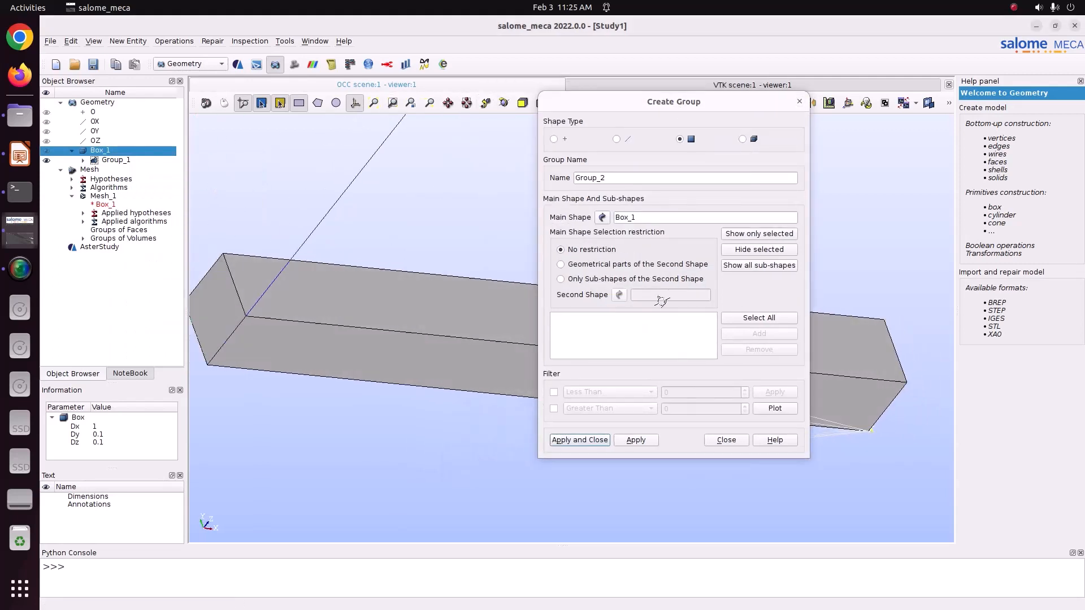
pyautogui.click(223, 320)
pyautogui.click(772, 335)
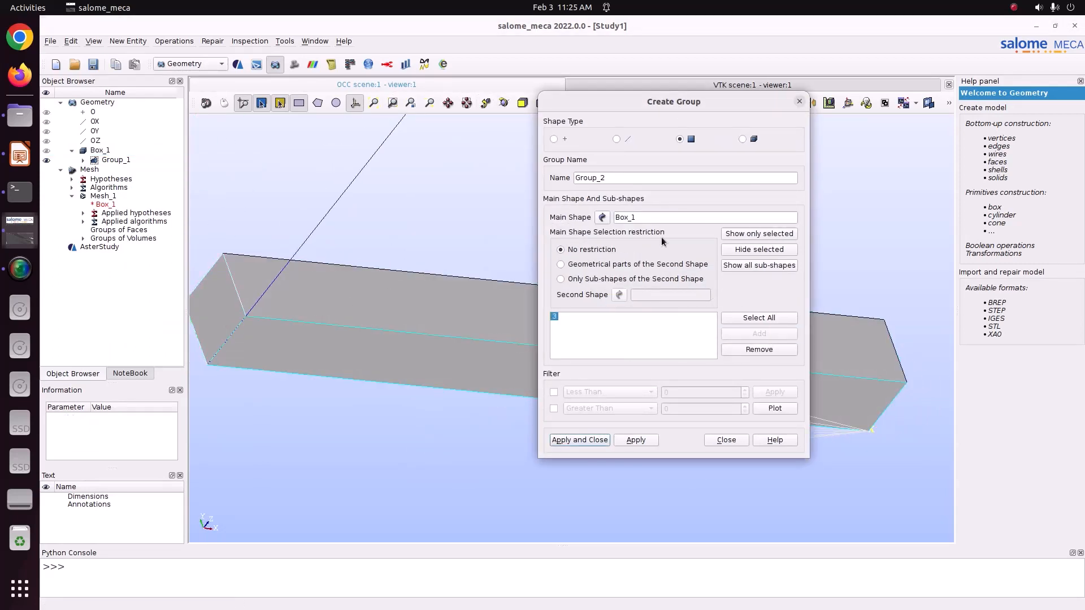
pyautogui.doubleClick(627, 180)
pyautogui.write('Fixed1')
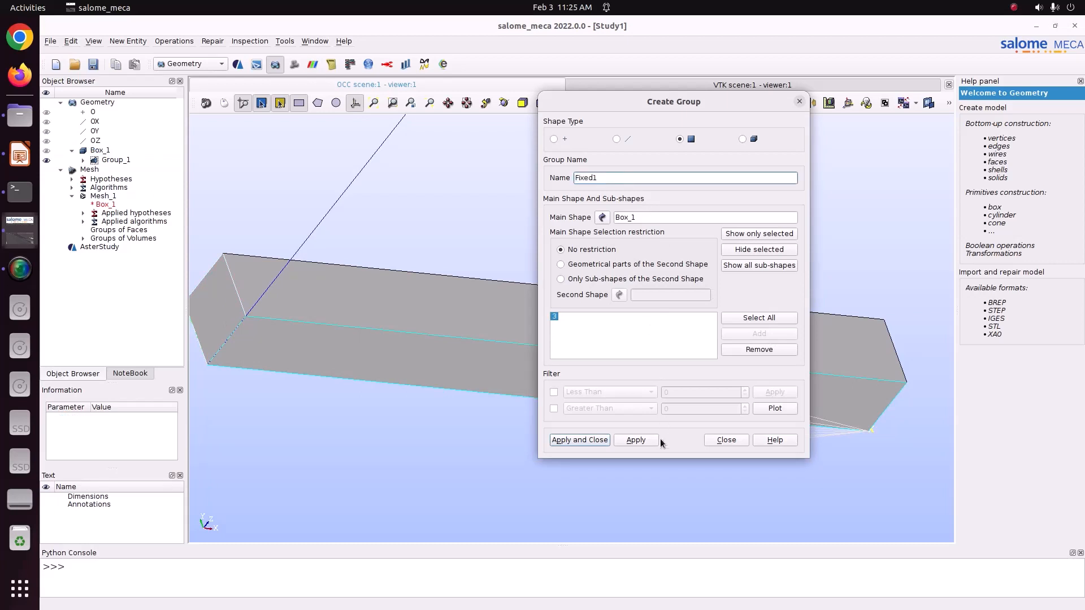
pyautogui.click(641, 441)
# Step: Create a second face group on Box_1 named Fixed2 from the end face farthest from the origin
pyautogui.moveTo(745, 109); pyautogui.dragTo(482, 172)
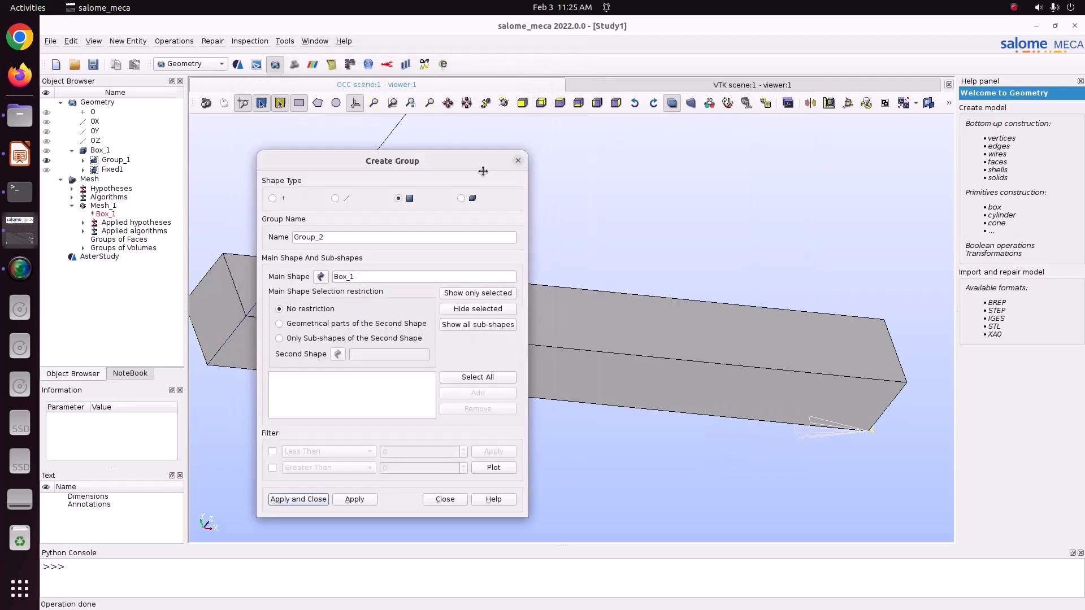
pyautogui.click(504, 103)
pyautogui.moveTo(760, 277); pyautogui.dragTo(465, 251)
pyautogui.click(891, 345)
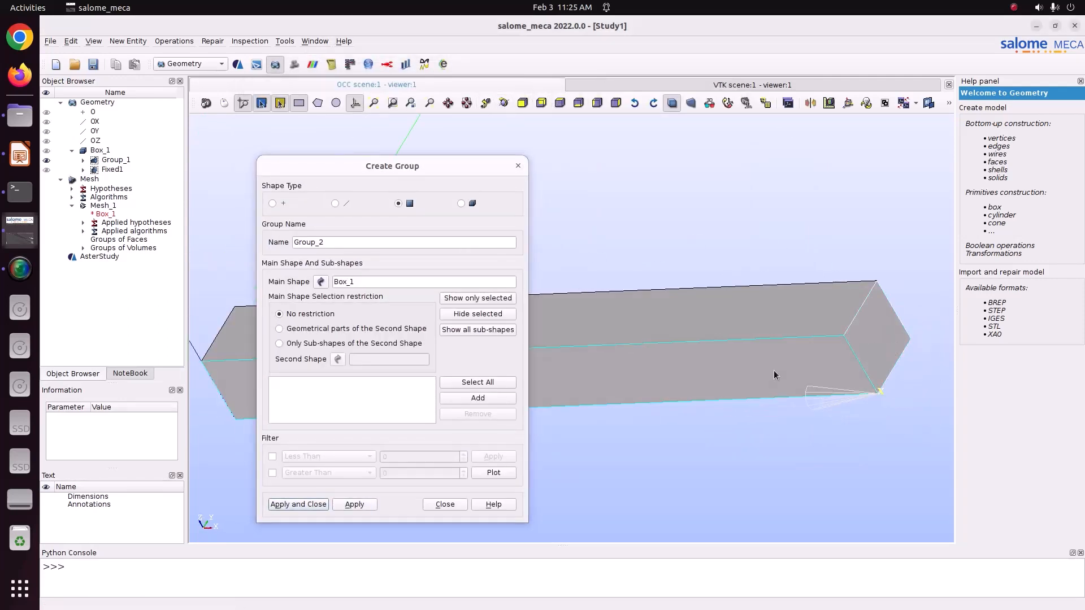
pyautogui.click(478, 398)
pyautogui.doubleClick(353, 239)
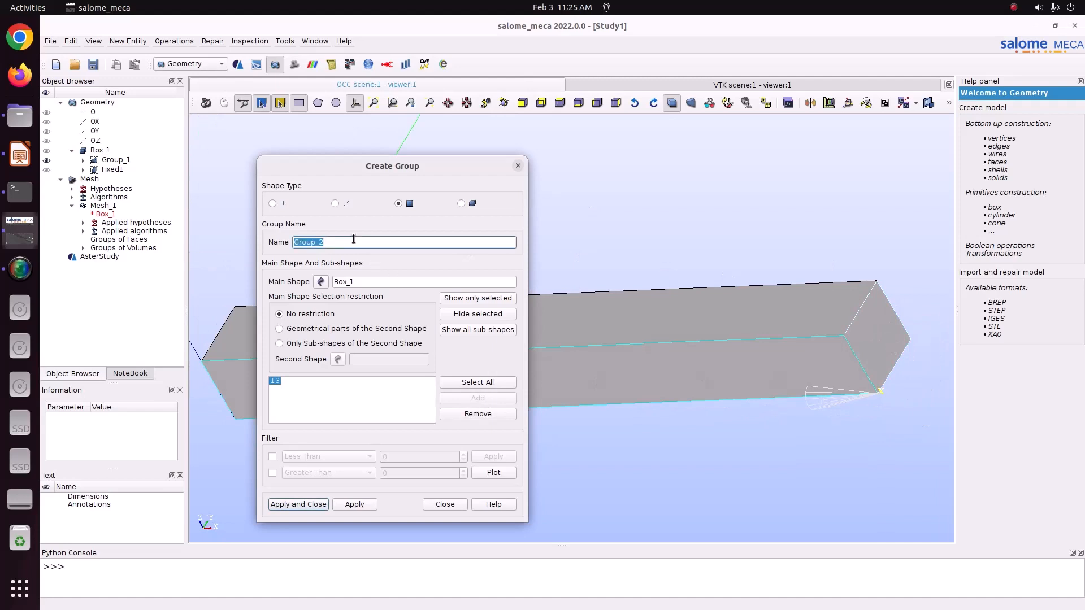
pyautogui.write('Fixed2')
pyautogui.click(299, 504)
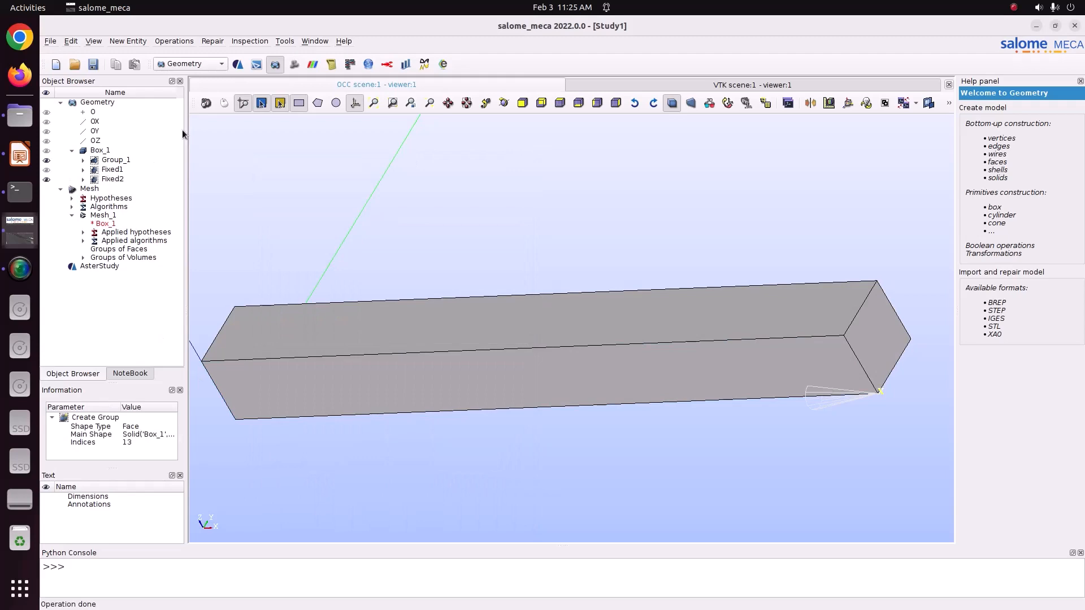
# Step: In the Mesh module, create element groups on Mesh_1 from the geometry groups Fixed1 and Fixed2
pyautogui.click(192, 64)
pyautogui.click(193, 75)
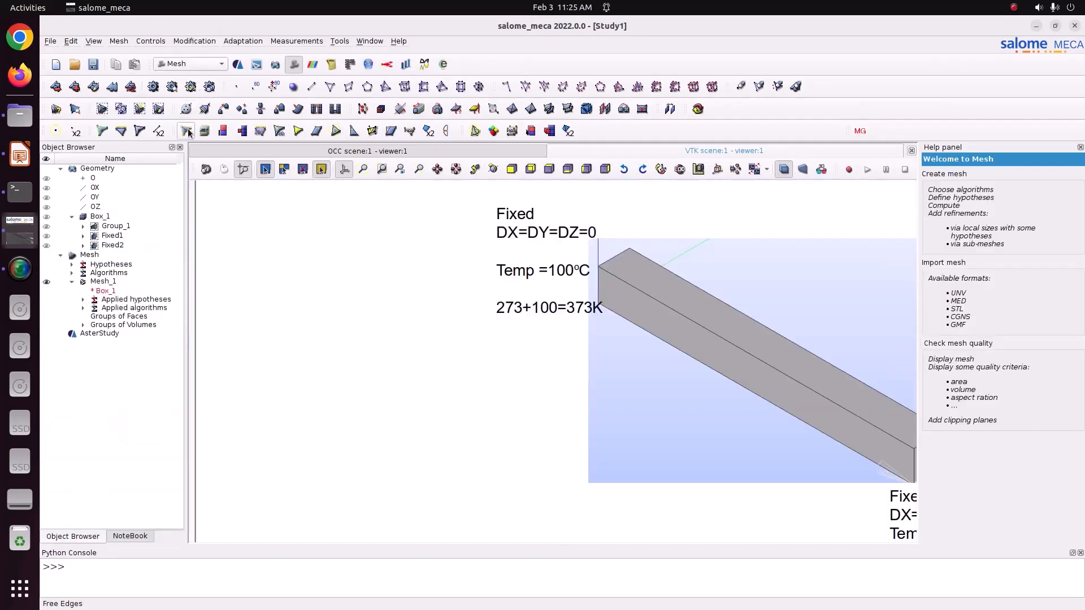
pyautogui.rightClick(110, 283)
pyautogui.click(170, 405)
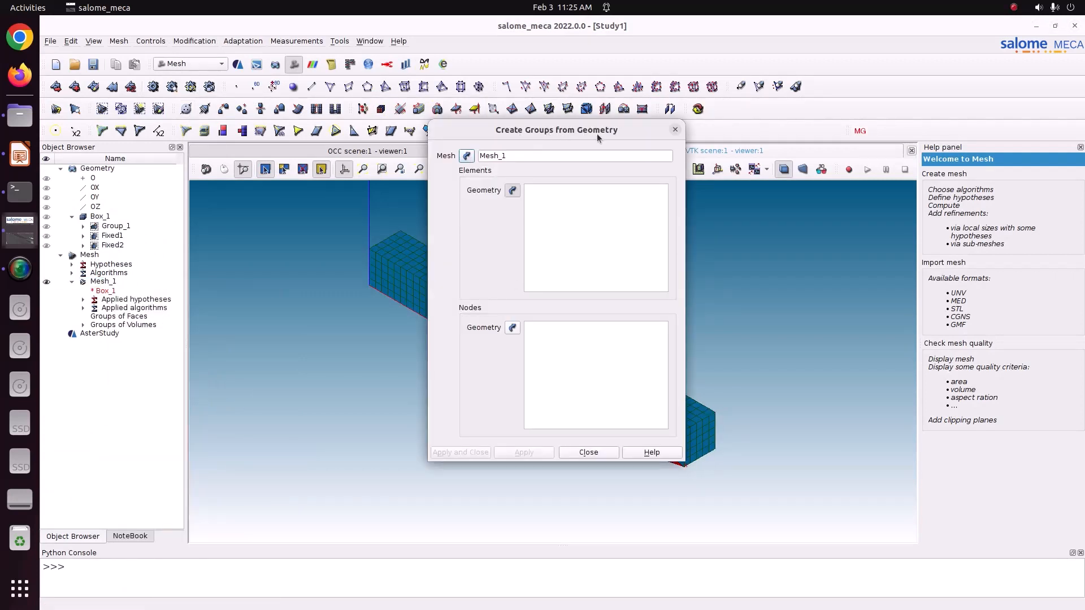
pyautogui.click(110, 236)
pyautogui.keyDown('shift'); pyautogui.click(109, 245); pyautogui.keyUp('shift')
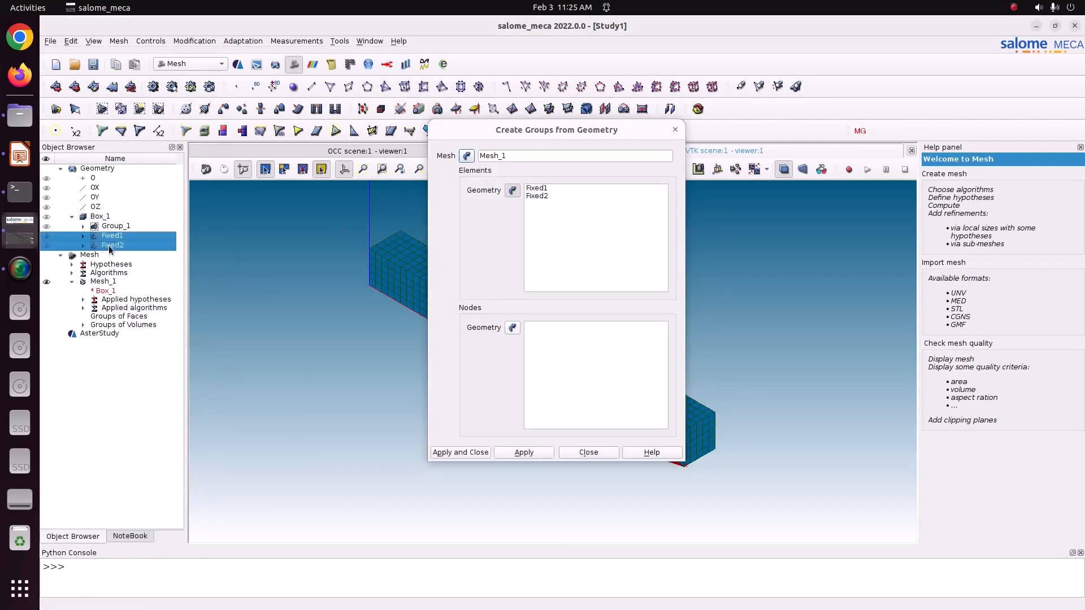
pyautogui.click(451, 454)
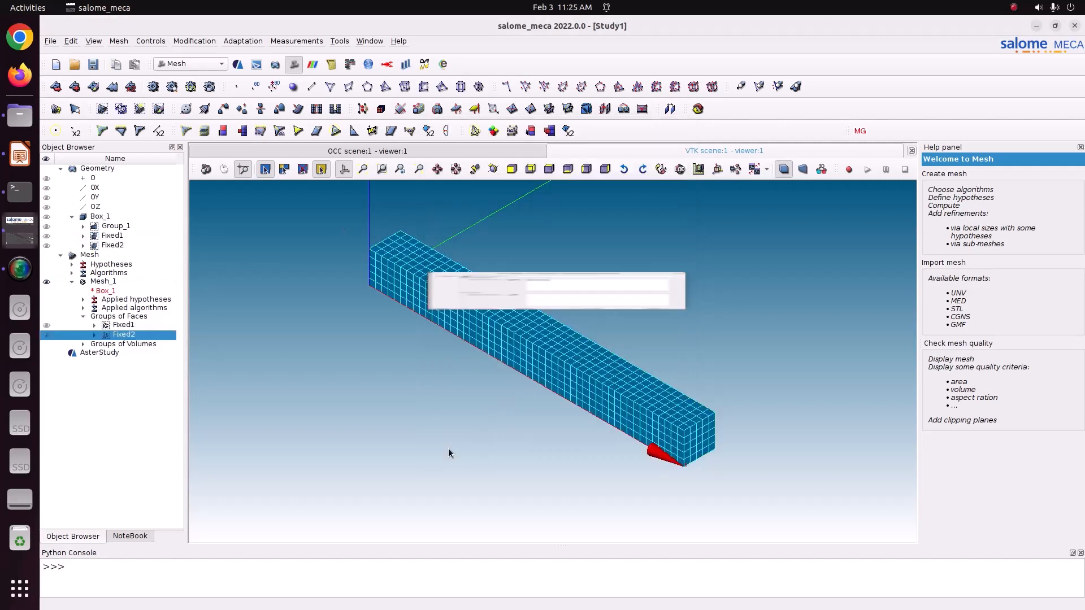
# Step: Expand the volume groups, hide Mesh_1 and display the Fixed1 and Fixed2 face groups to check their locations
pyautogui.click(82, 344)
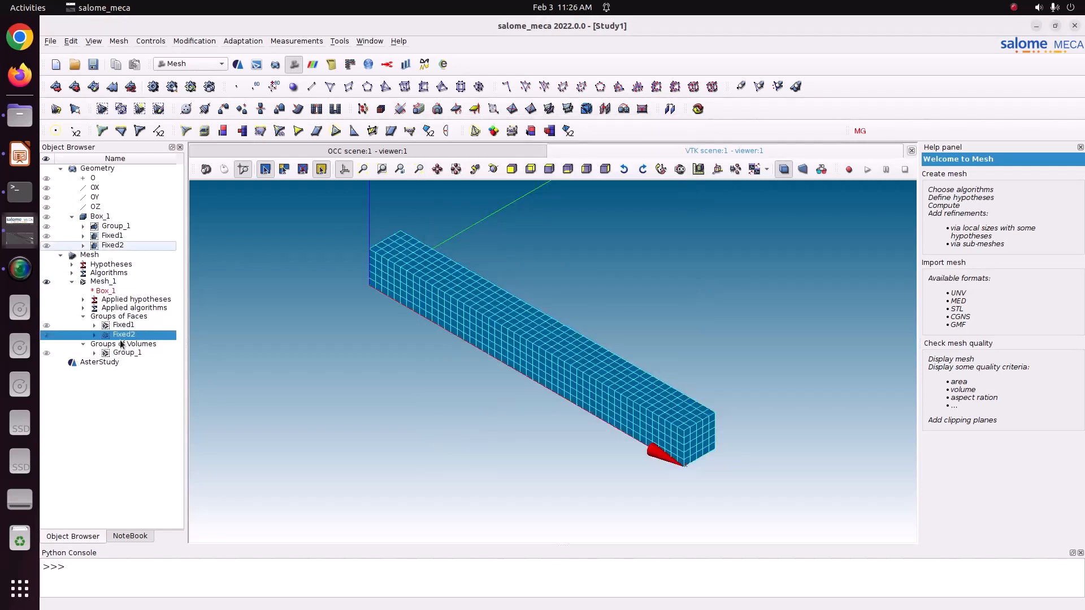
pyautogui.click(46, 282)
pyautogui.click(46, 327)
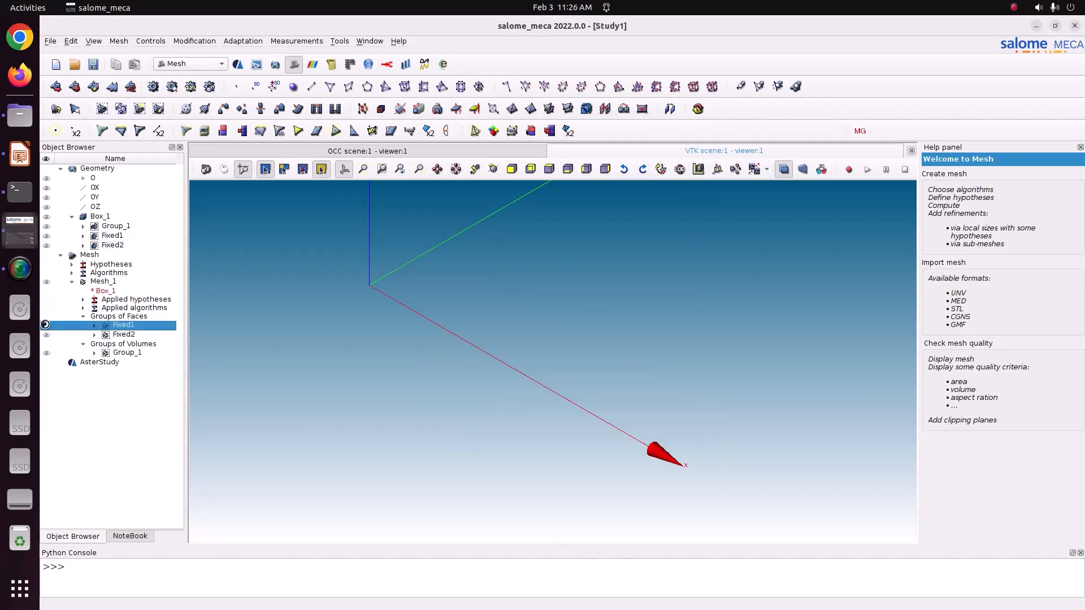
pyautogui.click(47, 335)
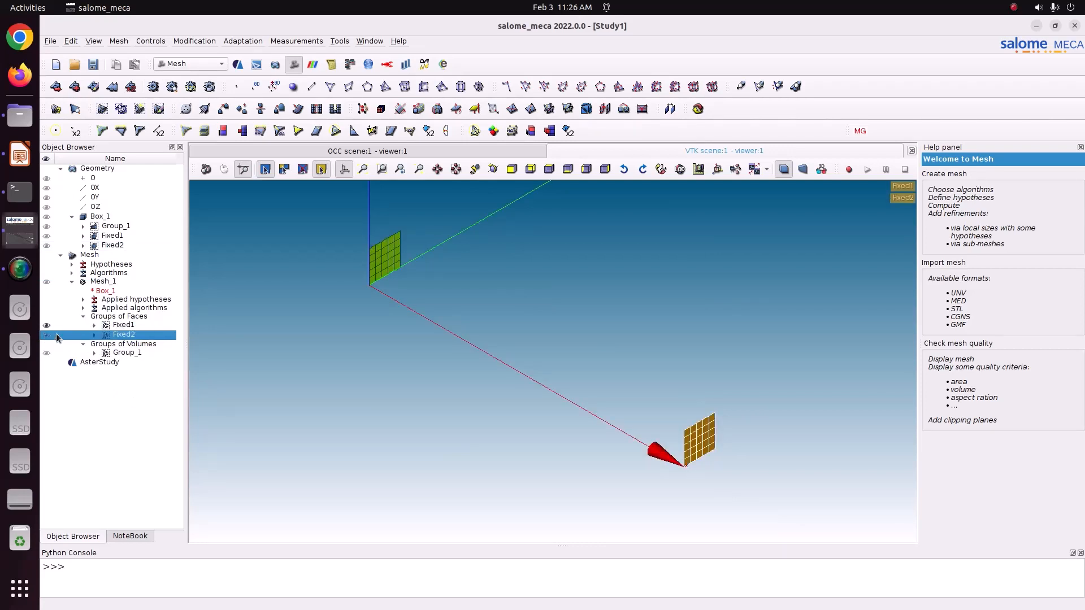
# Step: Save the study and, in the AsterStudy module, start a thermo-mechanical analysis stage on CurrentCase with the assistant
pyautogui.click(93, 64)
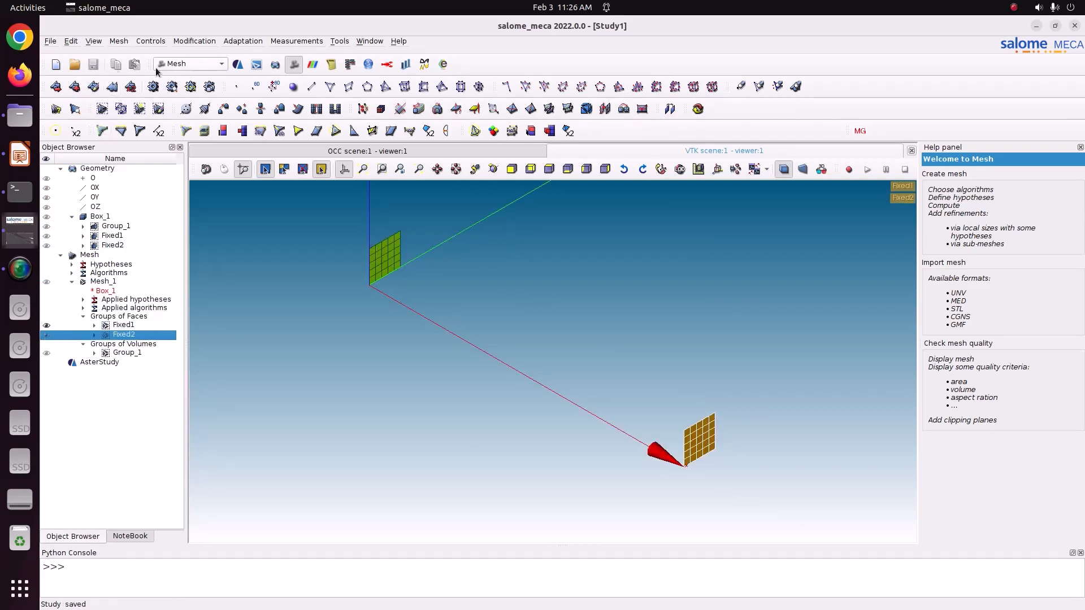
pyautogui.click(195, 65)
pyautogui.click(189, 34)
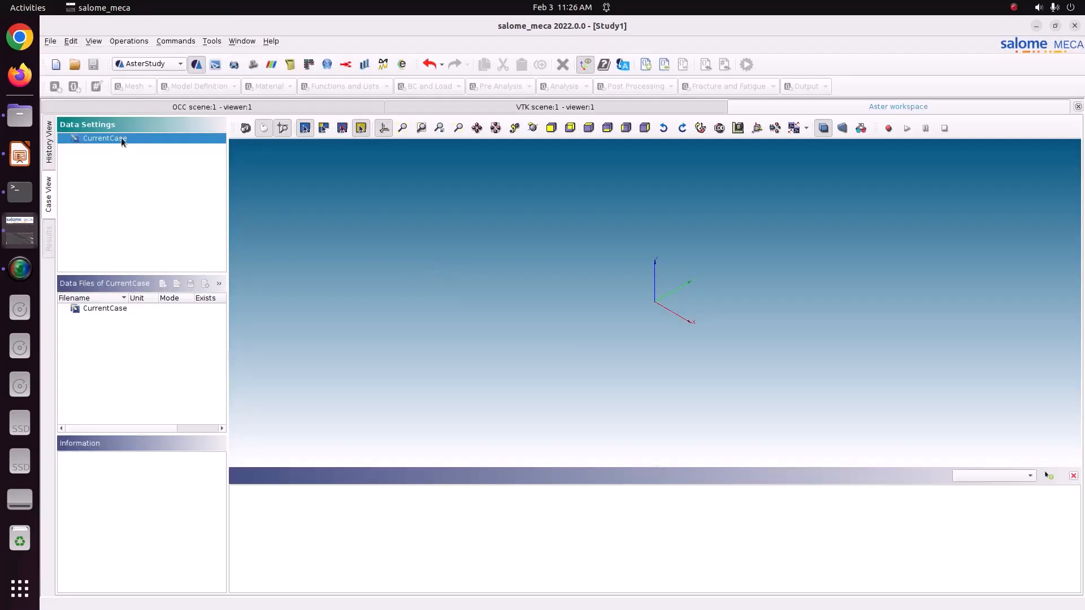
pyautogui.rightClick(121, 138)
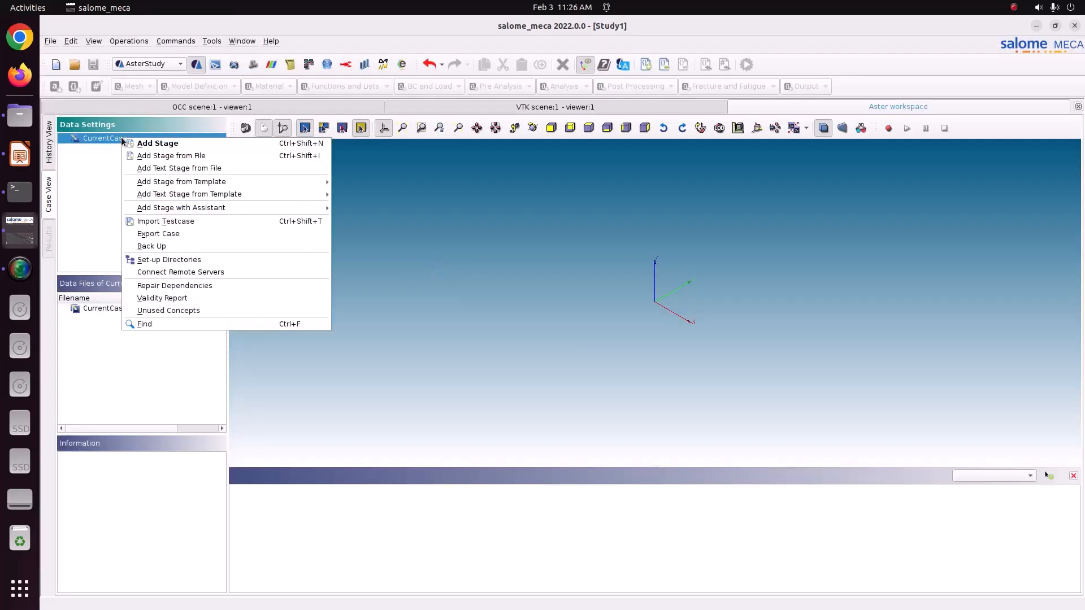
pyautogui.moveTo(176, 209)
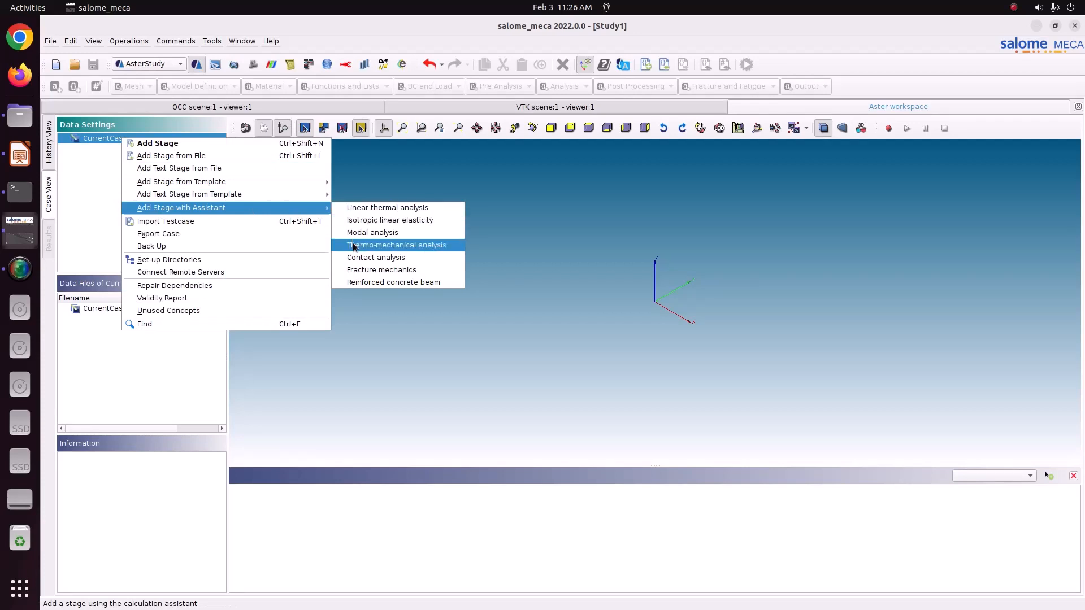
pyautogui.click(385, 249)
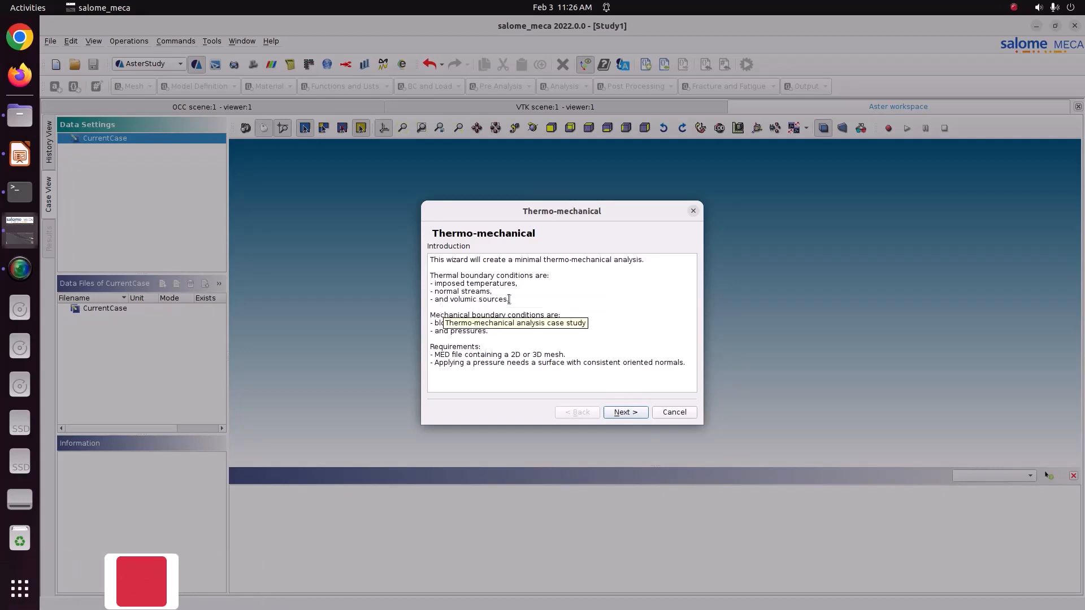
# Step: Go past the assistant's introduction and accept Mesh_1 as the input mesh and 3D as the thermal model
pyautogui.moveTo(509, 299); pyautogui.dragTo(430, 301)
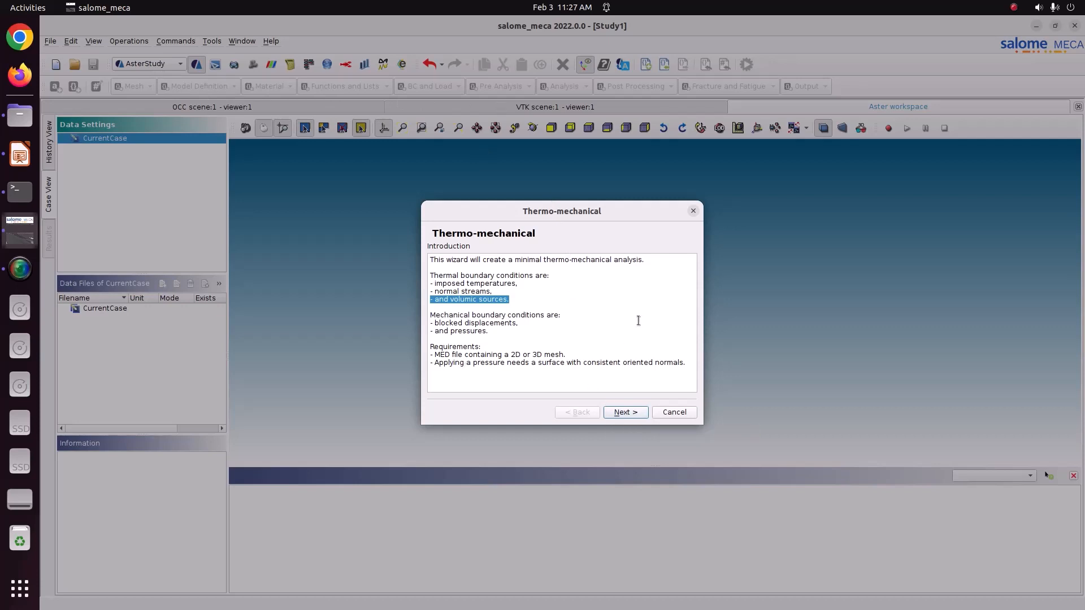
pyautogui.click(632, 413)
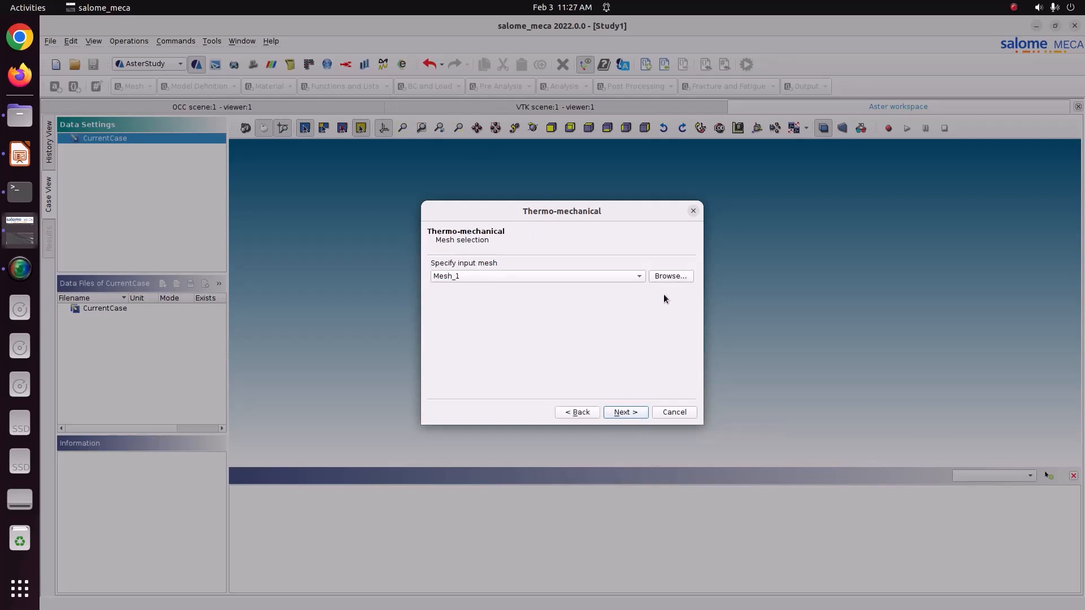
pyautogui.click(617, 414)
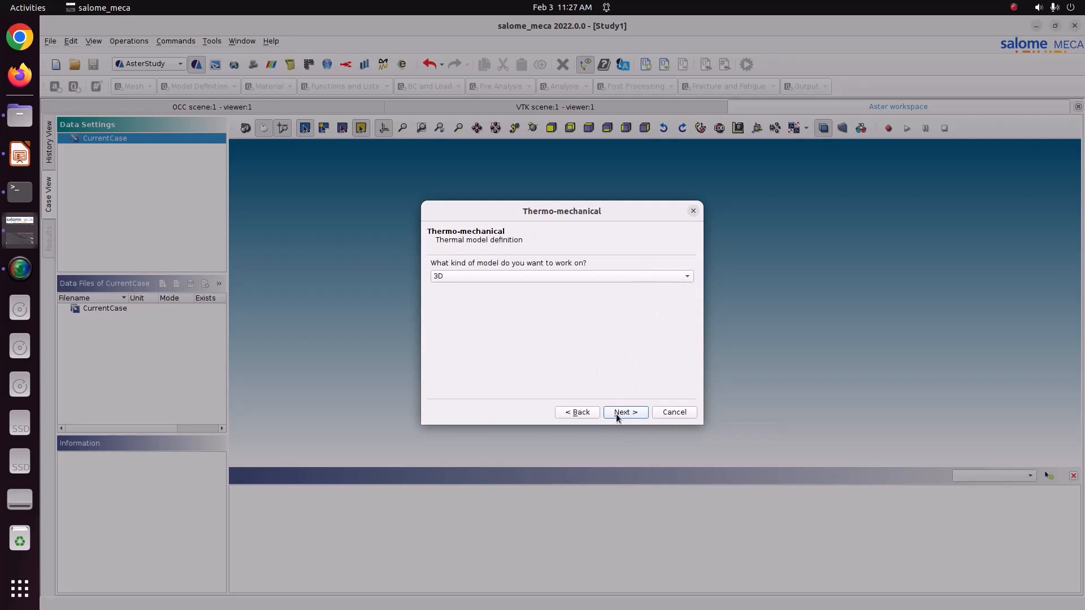
pyautogui.click(626, 413)
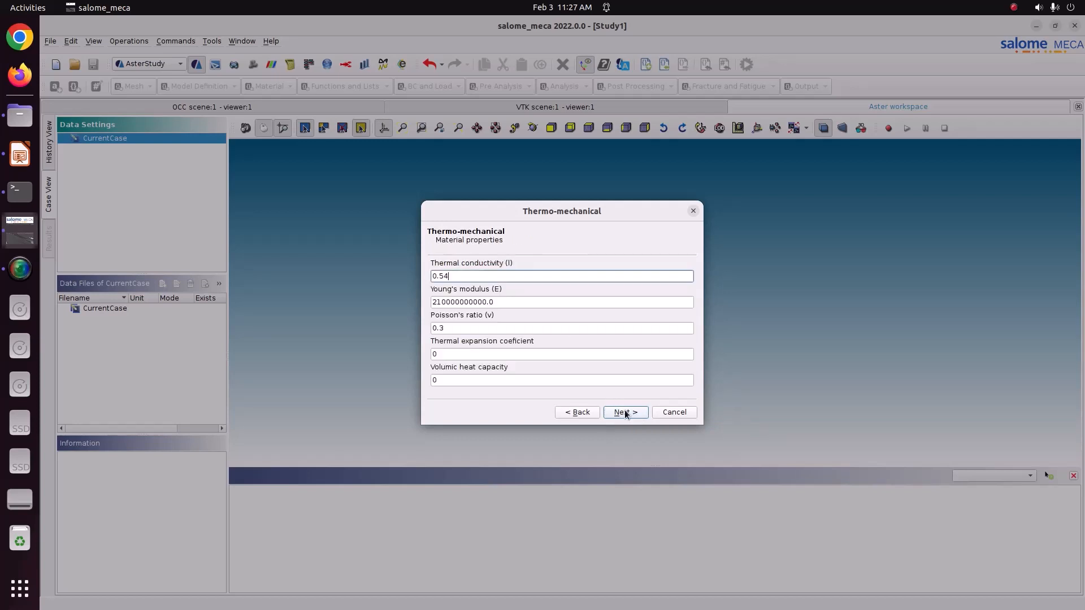
# Step: Enter 45 as the thermal conductivity and correct it to 40 after checking the material properties on the first slide in LibreOffice Impress
pyautogui.doubleClick(452, 282)
pyautogui.write('45')
pyautogui.click(20, 154)
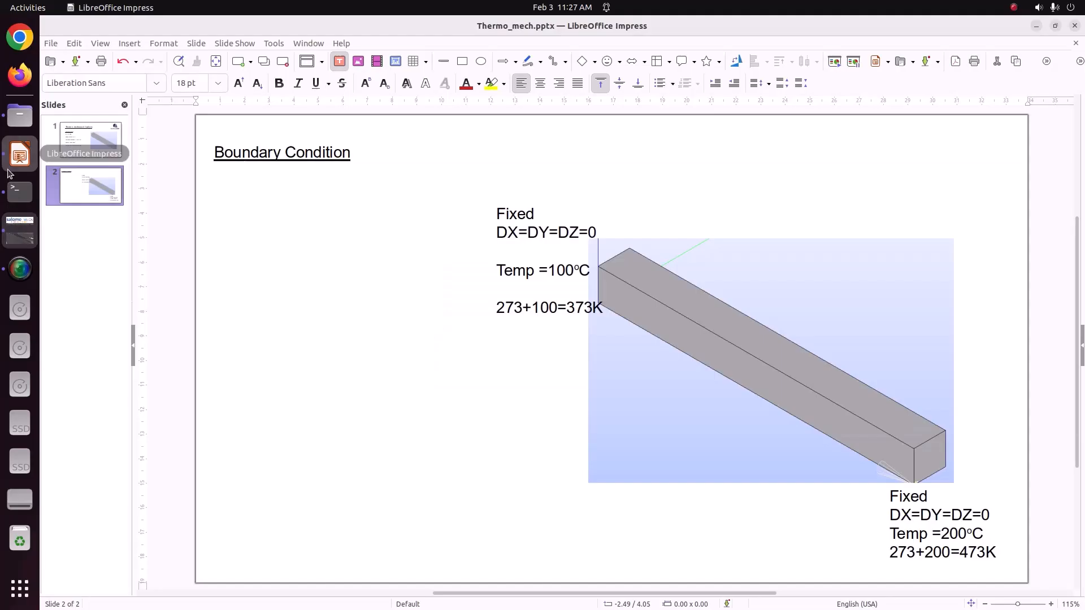
pyautogui.click(92, 144)
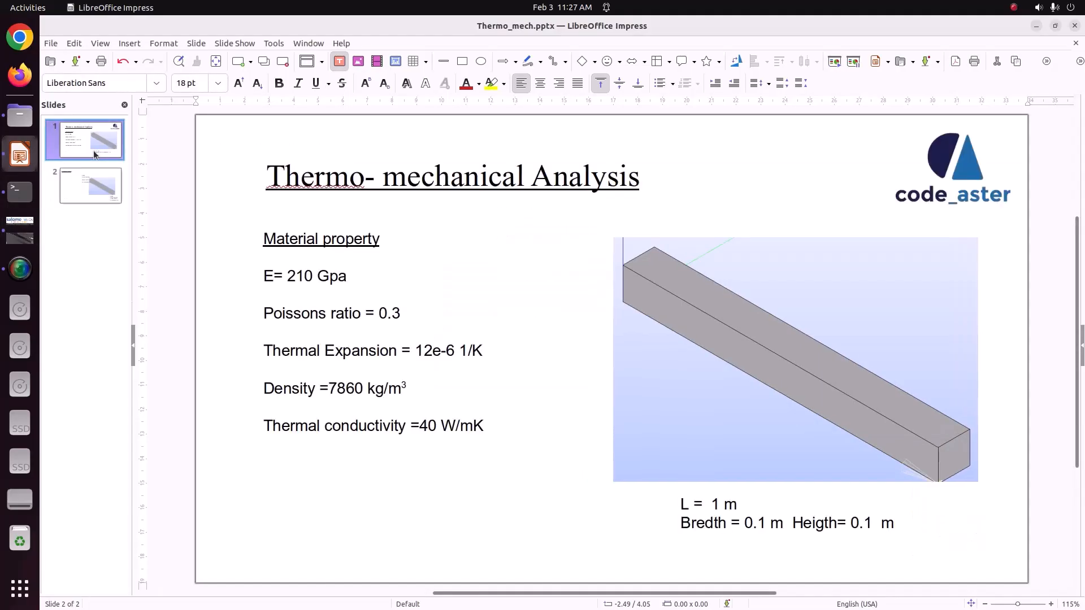
pyautogui.click(26, 217)
pyautogui.moveTo(464, 279); pyautogui.dragTo(380, 270)
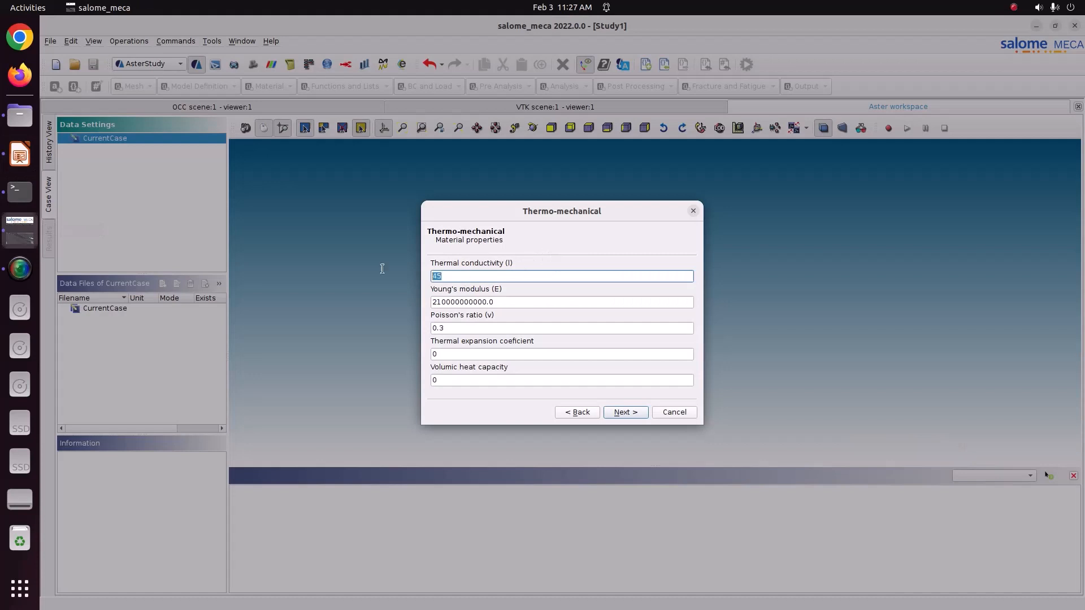
pyautogui.write('40')
# Step: Set the thermal expansion coefficient to 12e-6, keep the other material properties and proceed to the thermal conditions
pyautogui.click(444, 302)
pyautogui.click(453, 328)
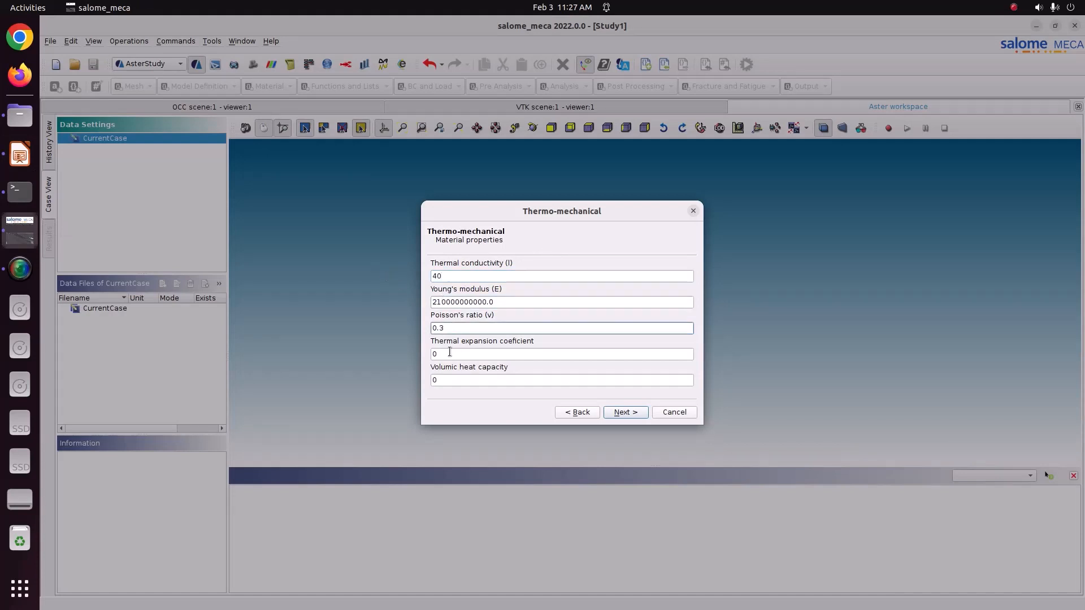
pyautogui.press('Tab')
pyautogui.write('12e-6')
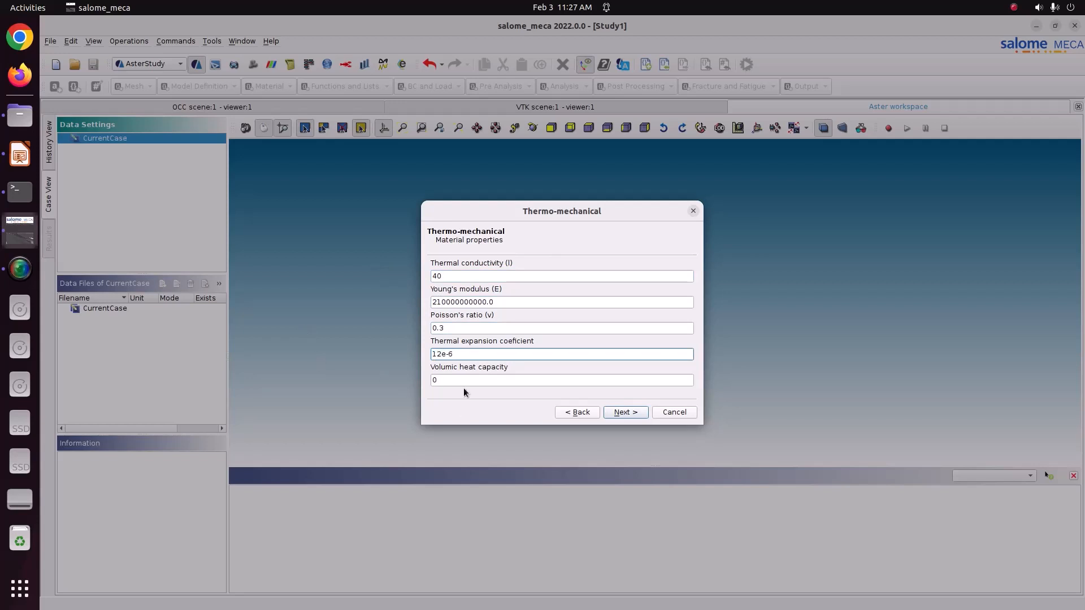
pyautogui.press('Tab')
pyautogui.click(640, 412)
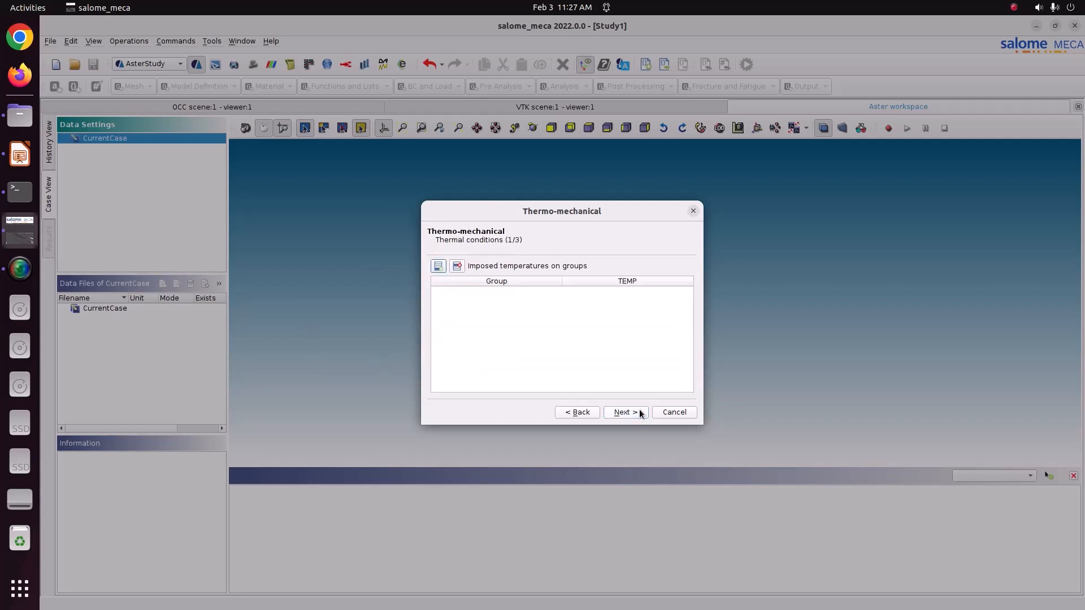
# Step: Add an imposed temperature of 373 on the group Fixed1
pyautogui.click(438, 266)
pyautogui.doubleClick(445, 294)
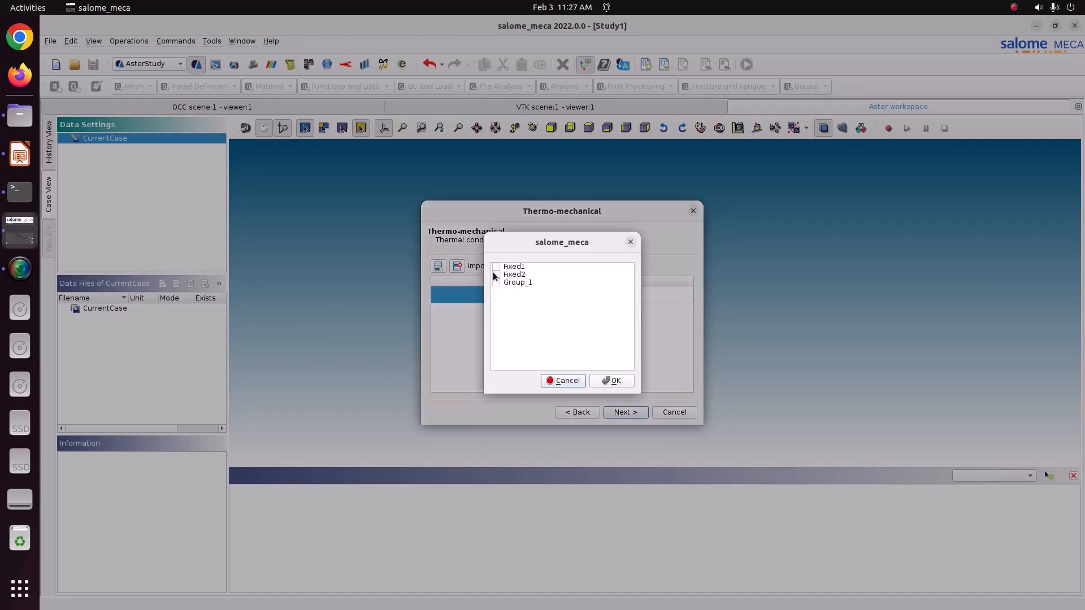
pyautogui.click(496, 267)
pyautogui.click(614, 380)
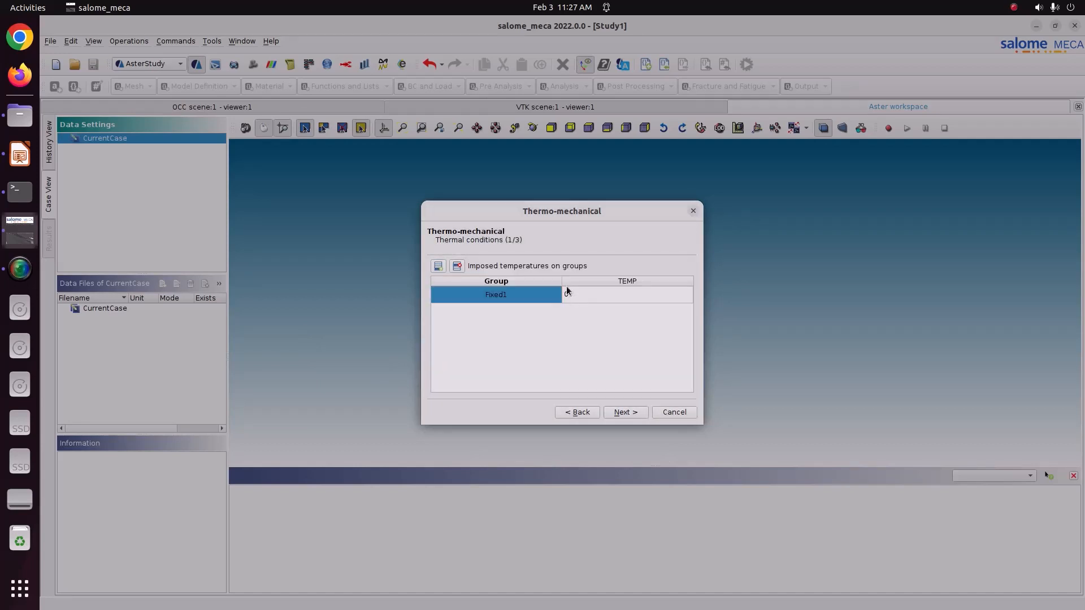
pyautogui.click(583, 296)
pyautogui.doubleClick(584, 296)
pyautogui.write('373')
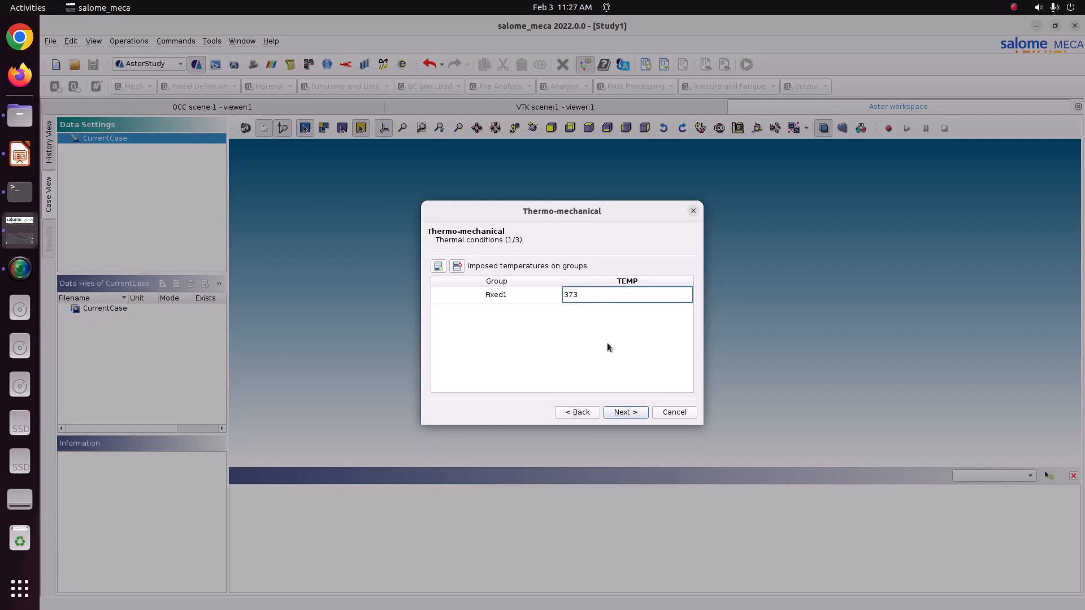
# Step: Add an imposed temperature of 473 on the group Fixed2 and continue to the second thermal conditions page
pyautogui.click(438, 266)
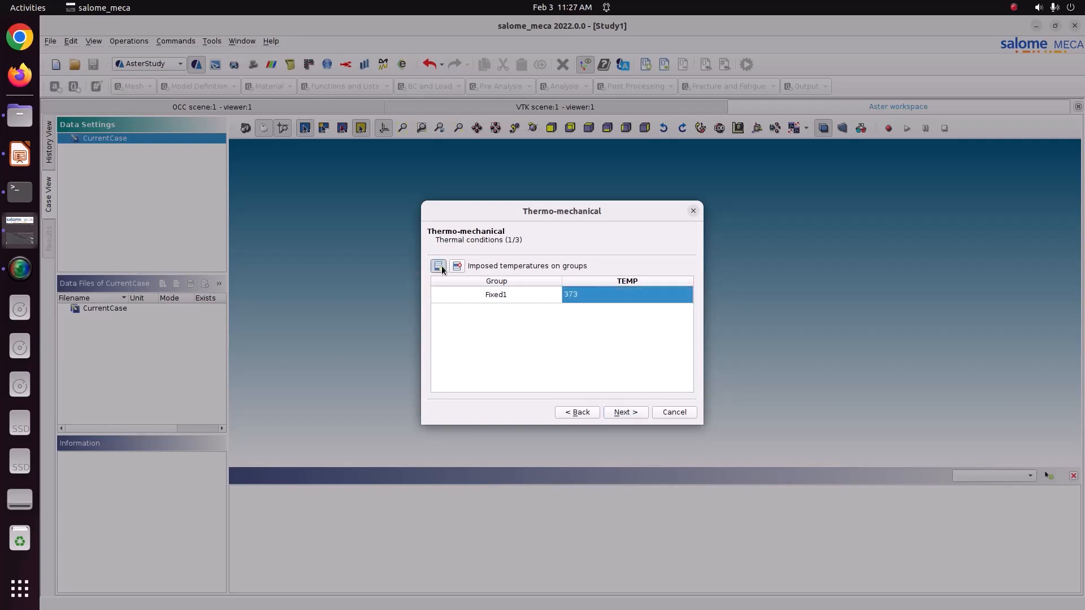
pyautogui.doubleClick(468, 310)
pyautogui.click(496, 274)
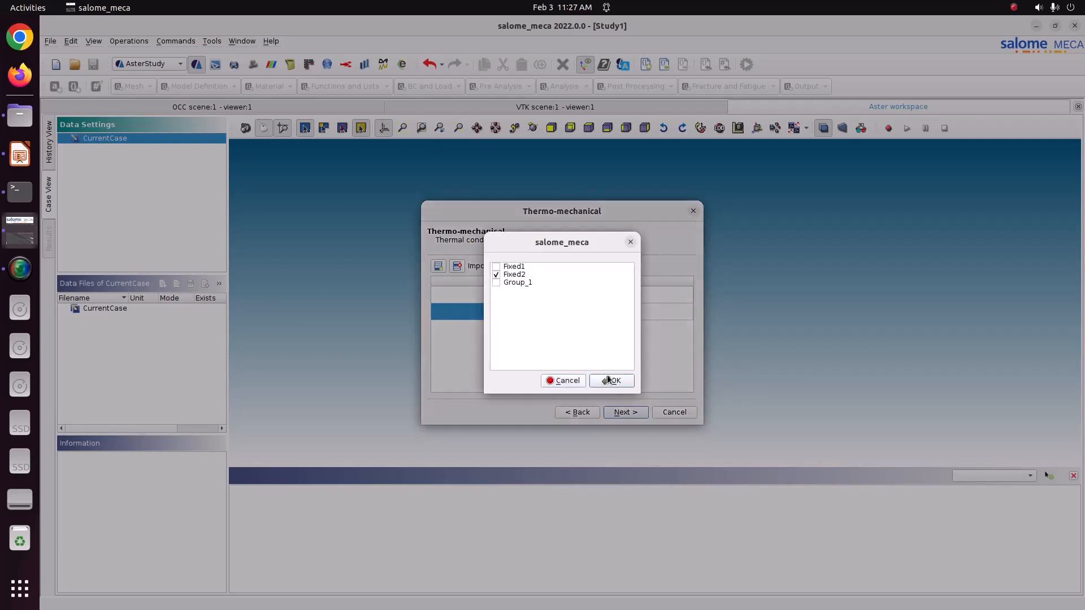
pyautogui.click(611, 381)
pyautogui.click(596, 312)
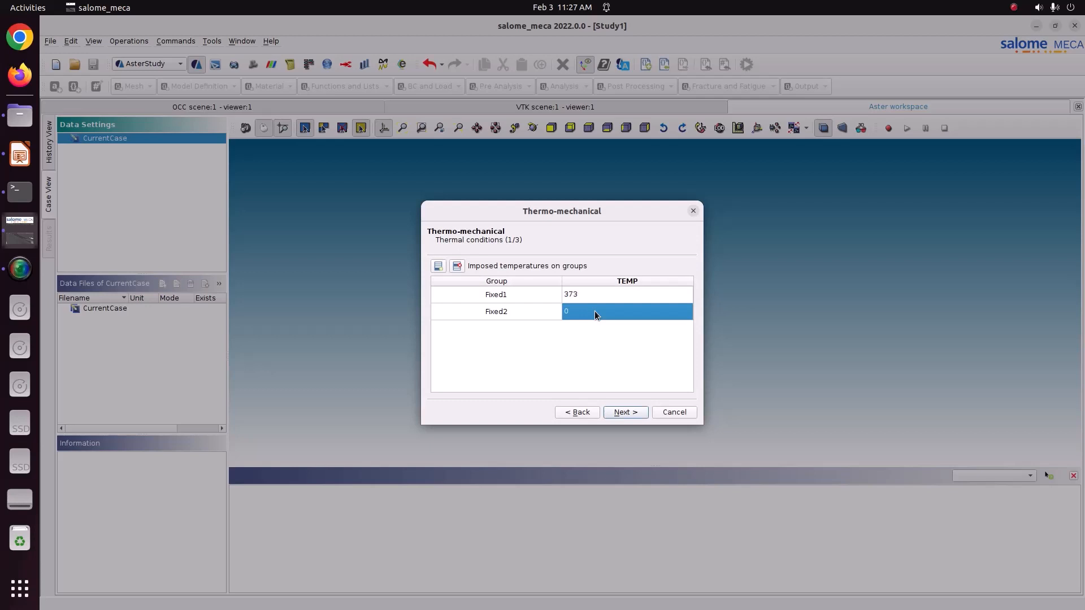
pyautogui.doubleClick(595, 311)
pyautogui.write('473')
pyautogui.click(633, 376)
pyautogui.click(626, 412)
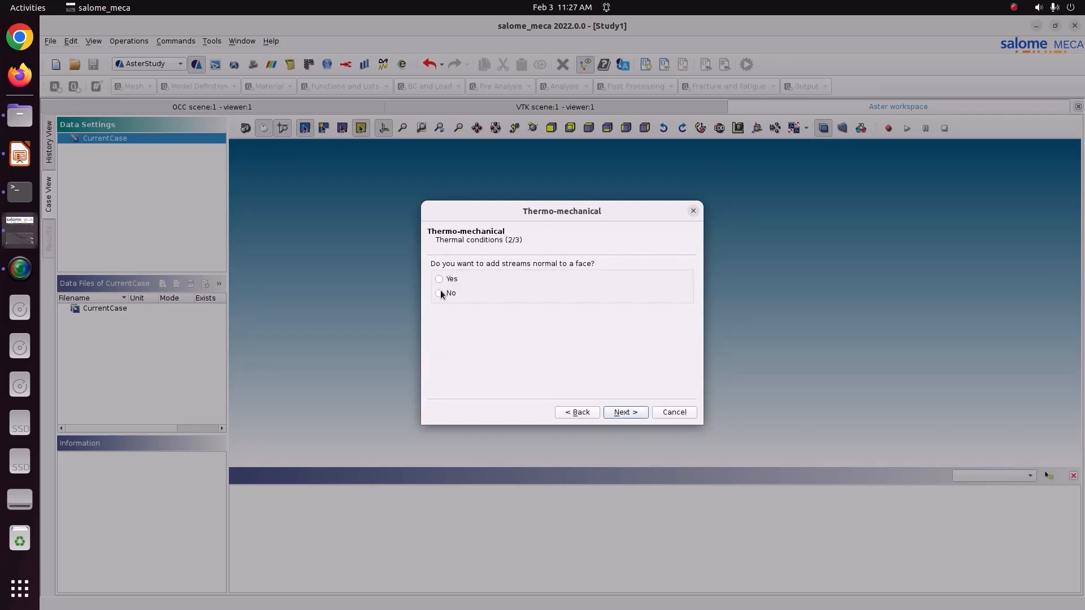
# Step: Answer No to adding streams normal to a face and to the remaining thermal condition question
pyautogui.click(625, 412)
pyautogui.click(451, 294)
pyautogui.click(633, 417)
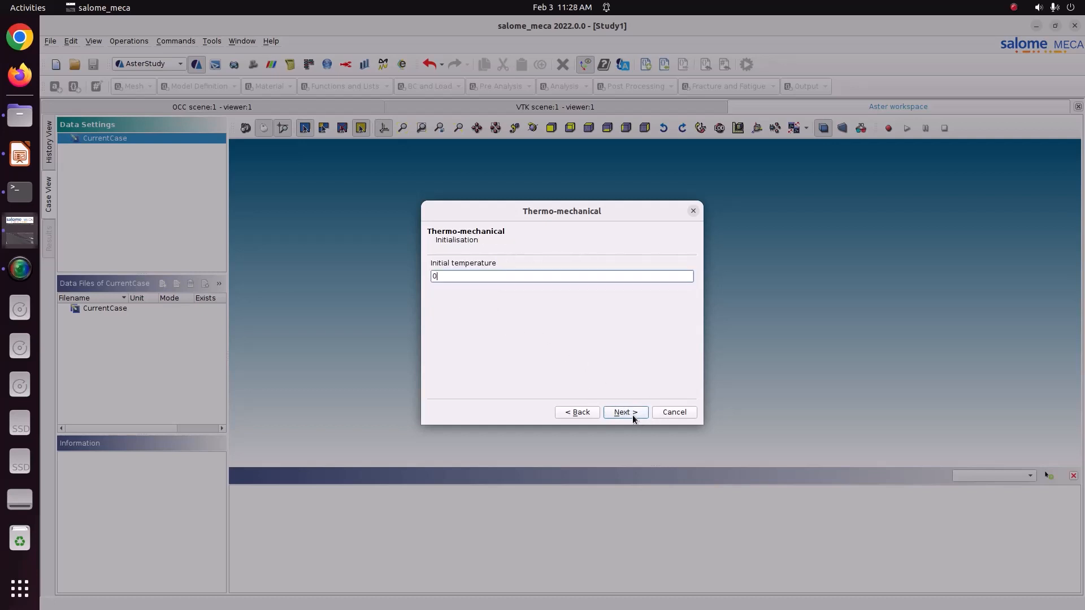
# Step: Set the initial temperature to 293 and continue to the time discretisation
pyautogui.doubleClick(450, 275)
pyautogui.write('273')
pyautogui.press('BackSpace')
pyautogui.press('BackSpace')
pyautogui.press('BackSpace')
pyautogui.write('293')
pyautogui.click(633, 414)
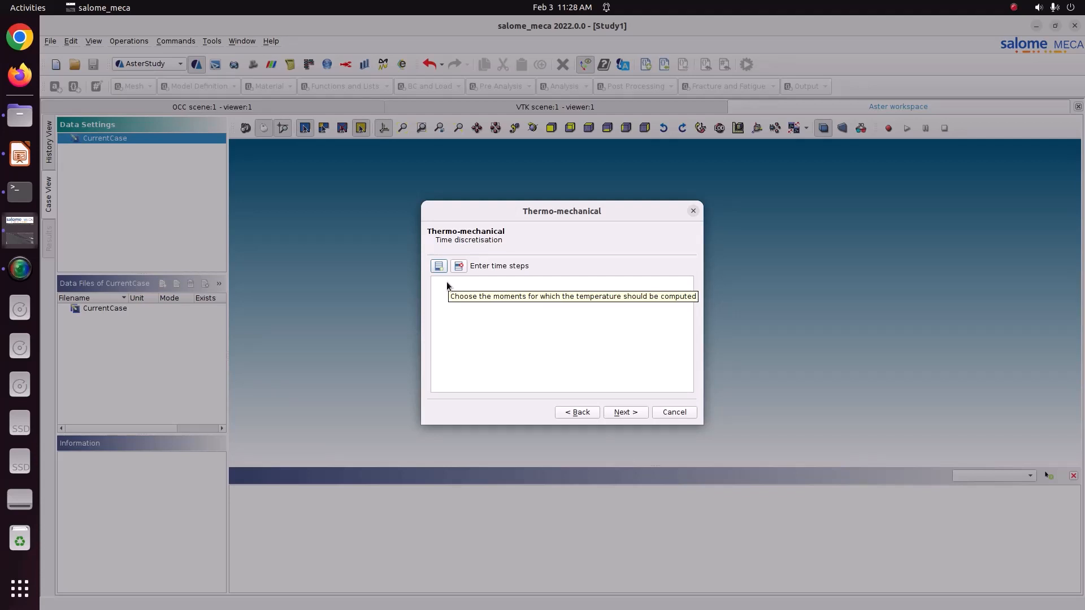
# Step: Leave the time steps empty and accept 3D as the mechanical model
pyautogui.click(622, 413)
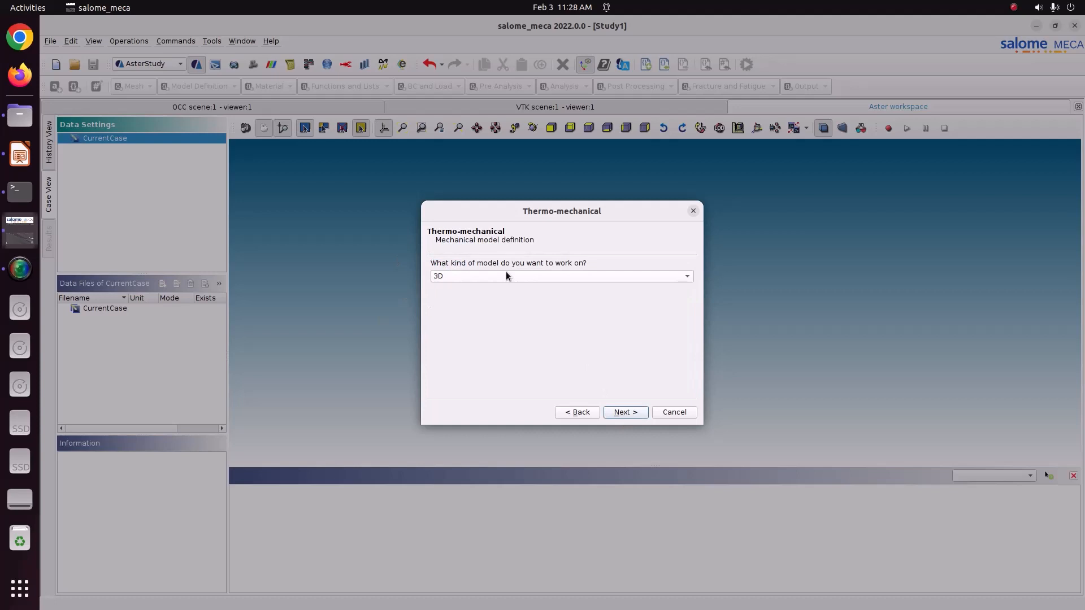
pyautogui.click(625, 413)
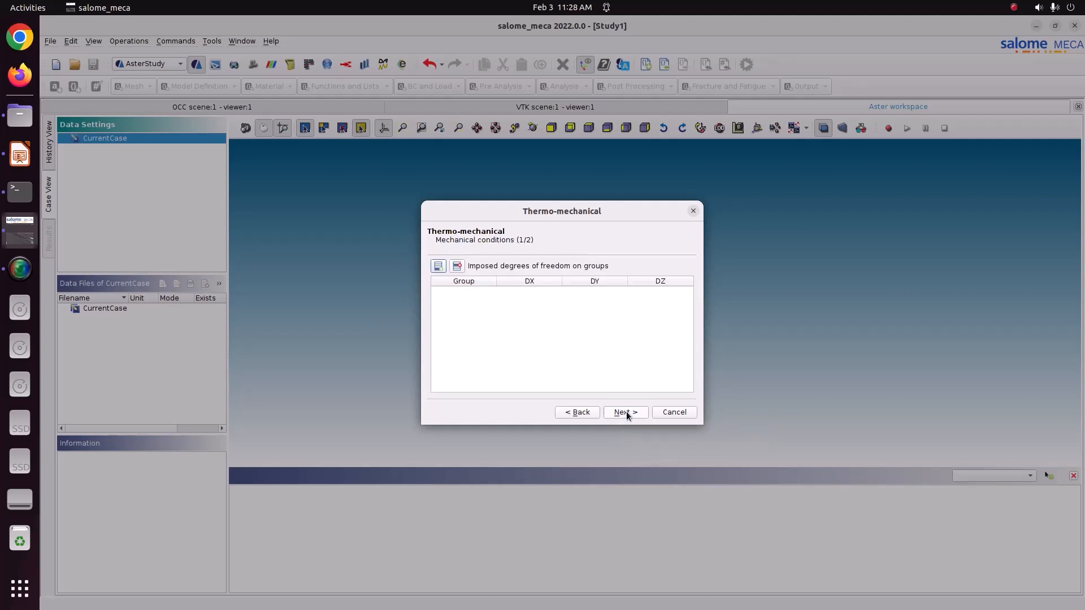
# Step: Add the groups Fixed1 and Fixed2 to the imposed degrees of freedom
pyautogui.click(438, 265)
pyautogui.click(457, 295)
pyautogui.click(457, 295)
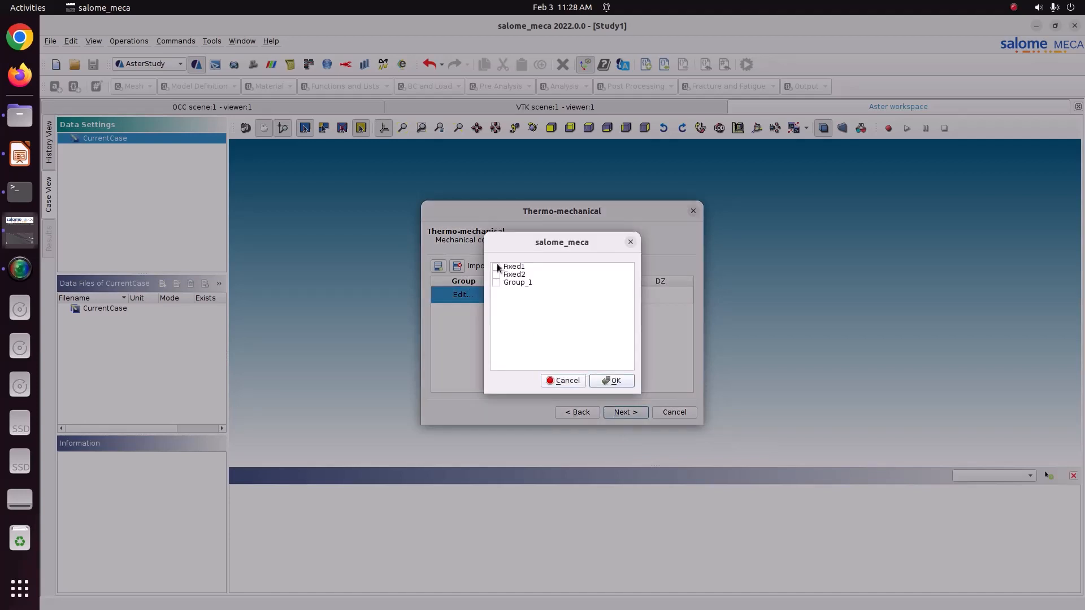
pyautogui.click(496, 267)
pyautogui.click(614, 381)
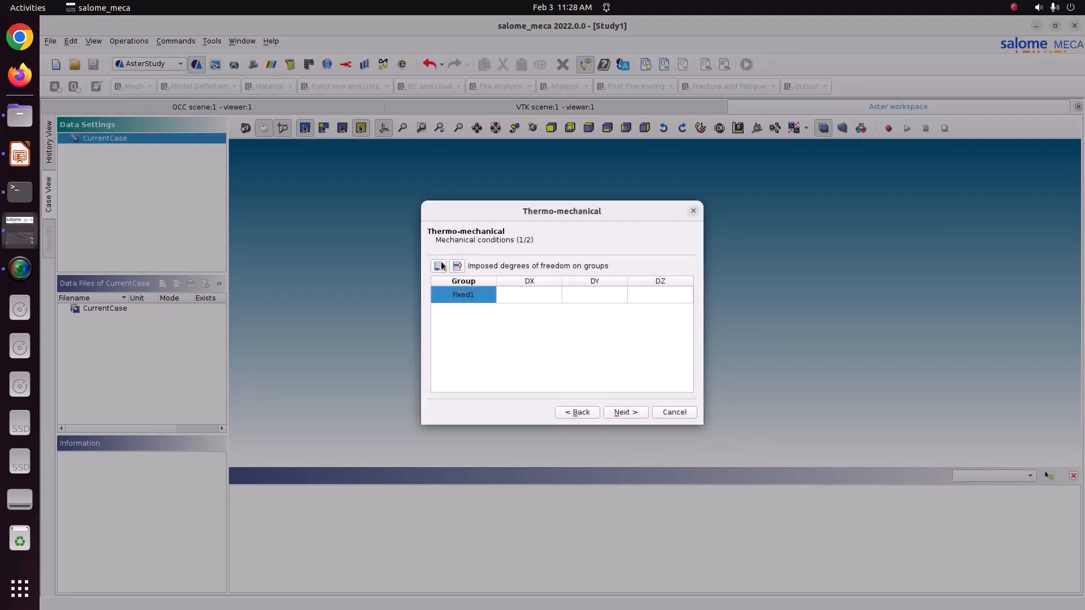
pyautogui.click(438, 266)
pyautogui.click(459, 311)
pyautogui.click(496, 275)
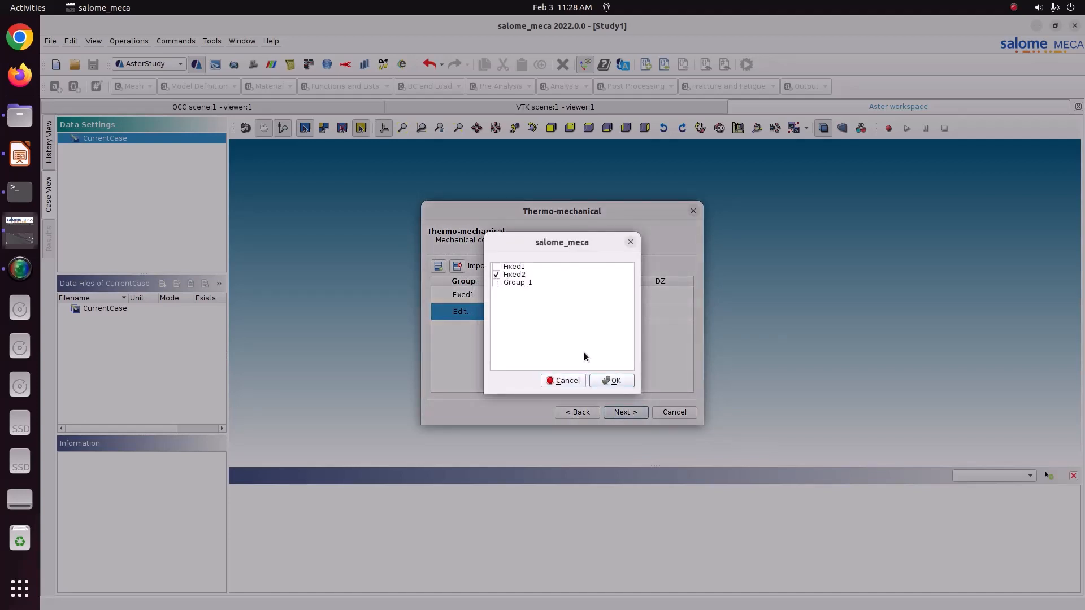
pyautogui.click(612, 381)
# Step: Set DX, DY and DZ to 0 for the group Fixed1
pyautogui.click(540, 296)
pyautogui.write('0')
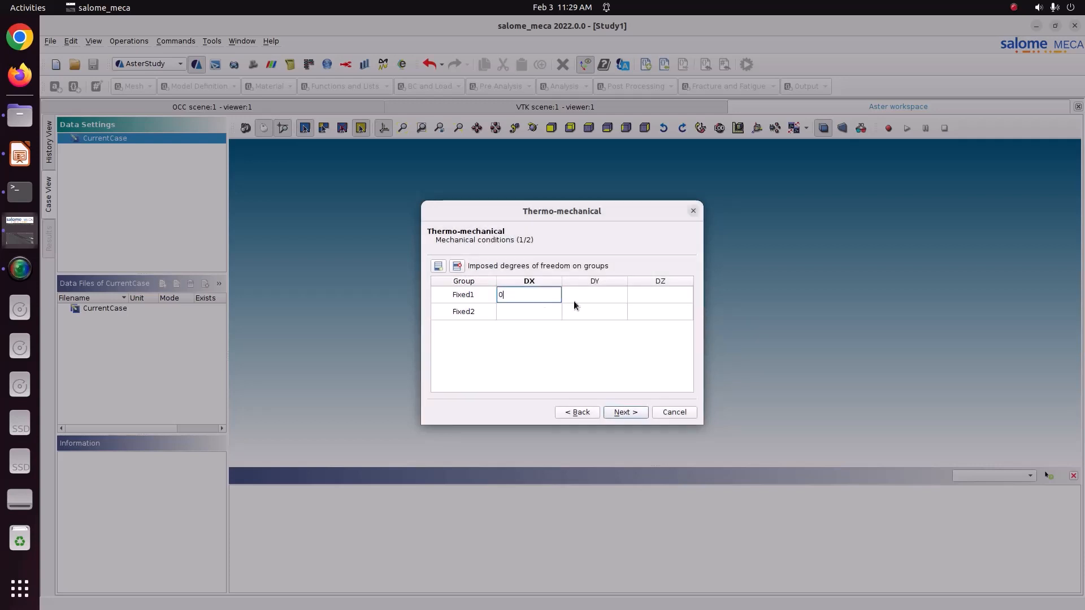
pyautogui.click(601, 294)
pyautogui.write('0')
pyautogui.click(648, 291)
pyautogui.write('0')
pyautogui.click(649, 311)
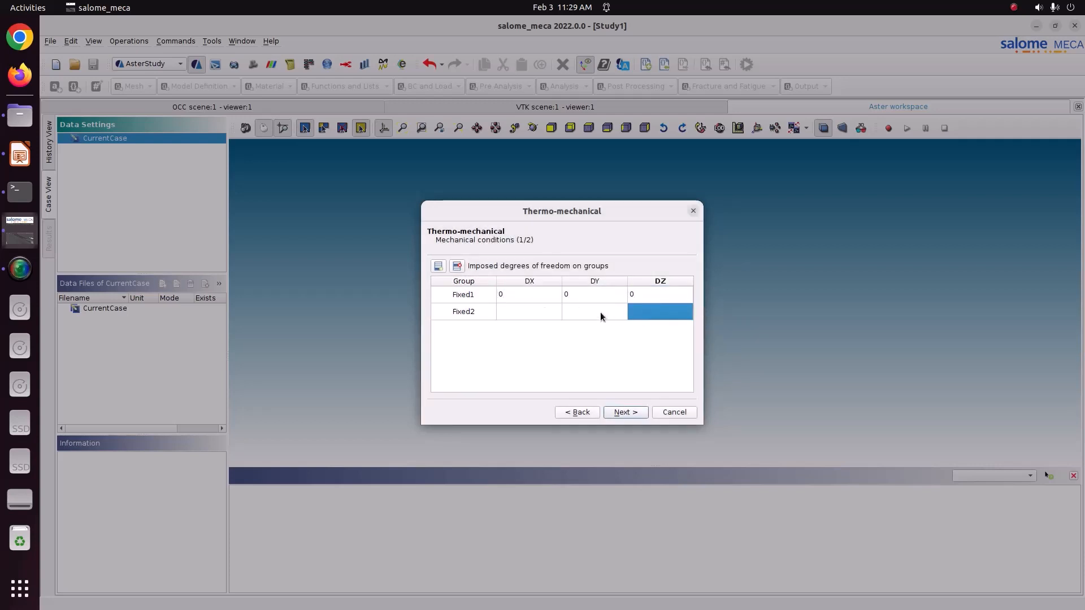
# Step: Block the displacements of the group Fixed2 with 0 values and continue to the pressure conditions
pyautogui.click(502, 310)
pyautogui.write('0')
pyautogui.click(585, 315)
pyautogui.write('0')
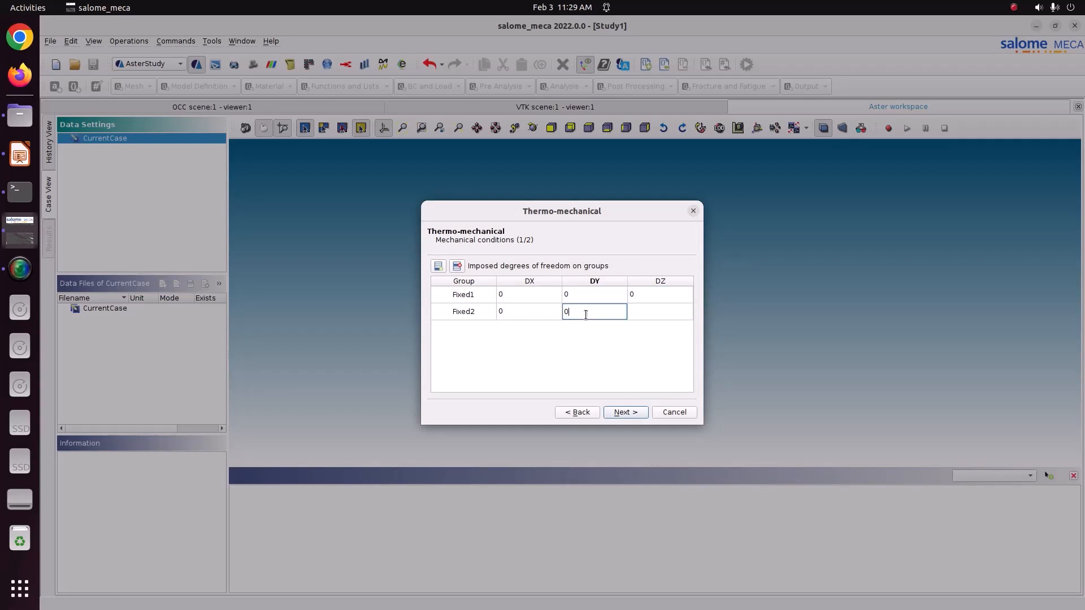
pyautogui.click(631, 312)
pyautogui.click(628, 411)
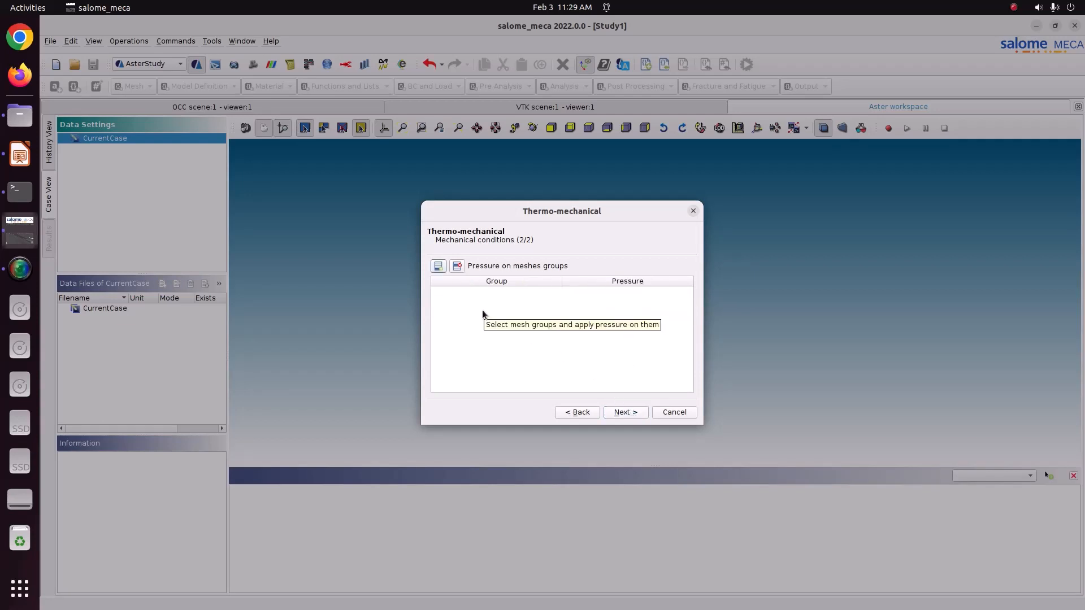
# Step: Add a pressure condition row and assign the group Fixed2 to it
pyautogui.click(438, 265)
pyautogui.doubleClick(460, 290)
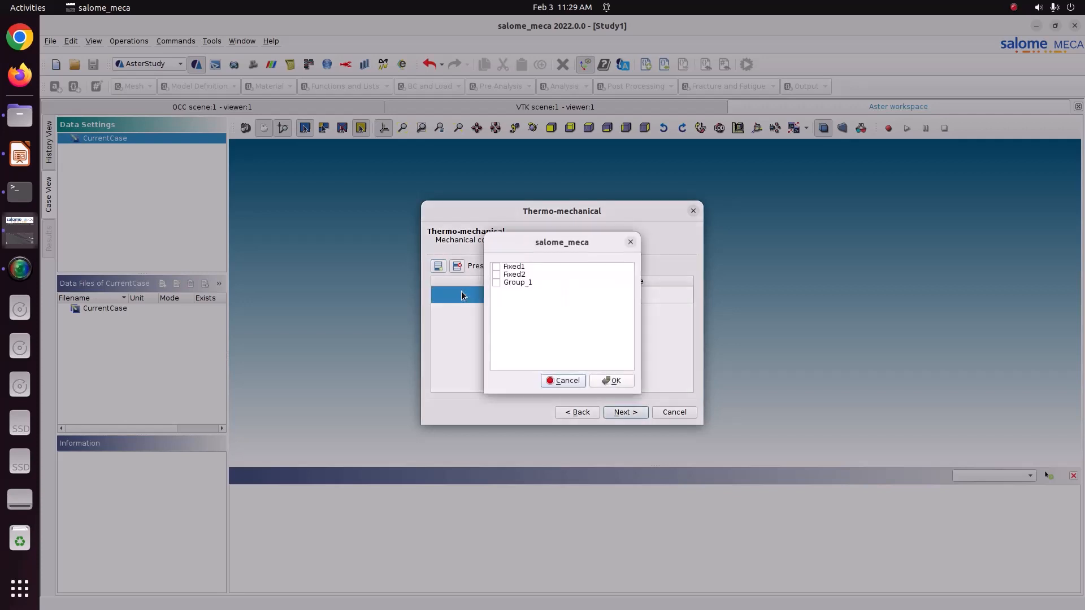
pyautogui.click(495, 274)
pyautogui.click(606, 380)
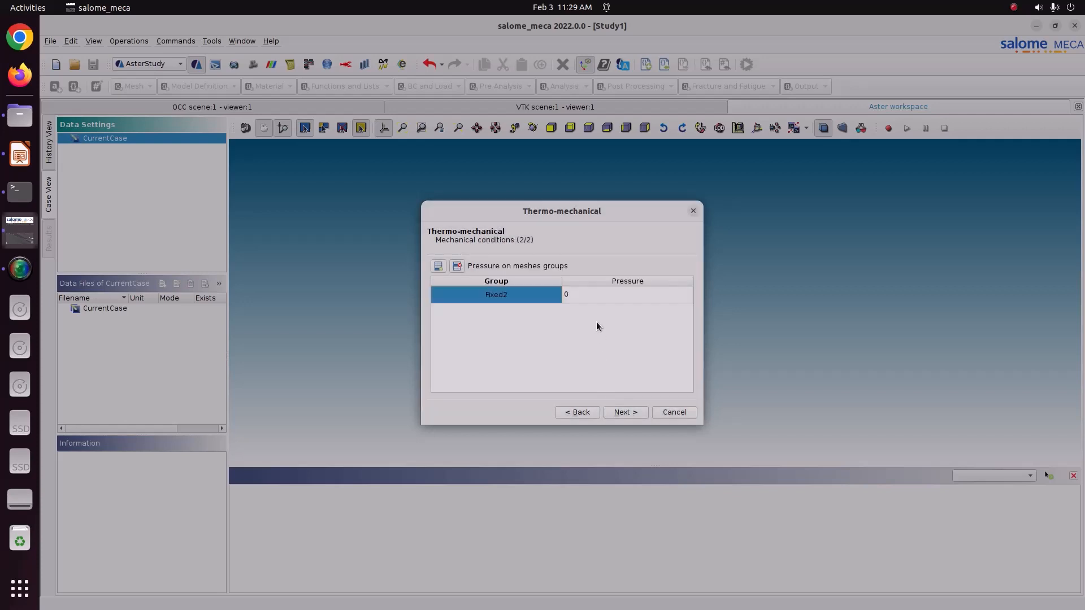
# Step: Set the pressure on the group Fixed2 to 1 and continue to the result settings
pyautogui.doubleClick(599, 301)
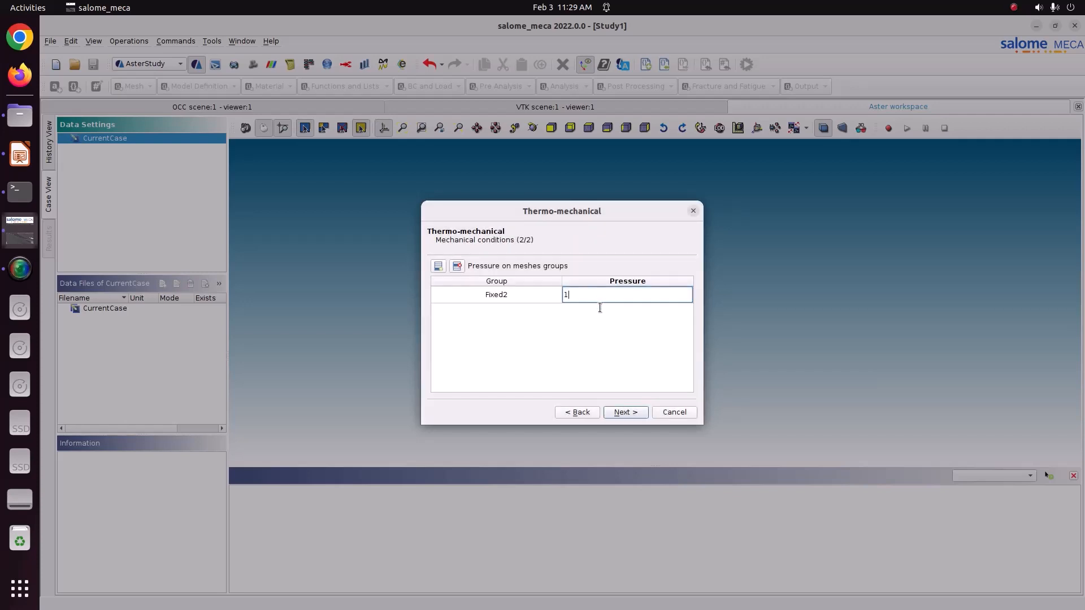
pyautogui.write('1')
pyautogui.press('Return')
pyautogui.click(627, 413)
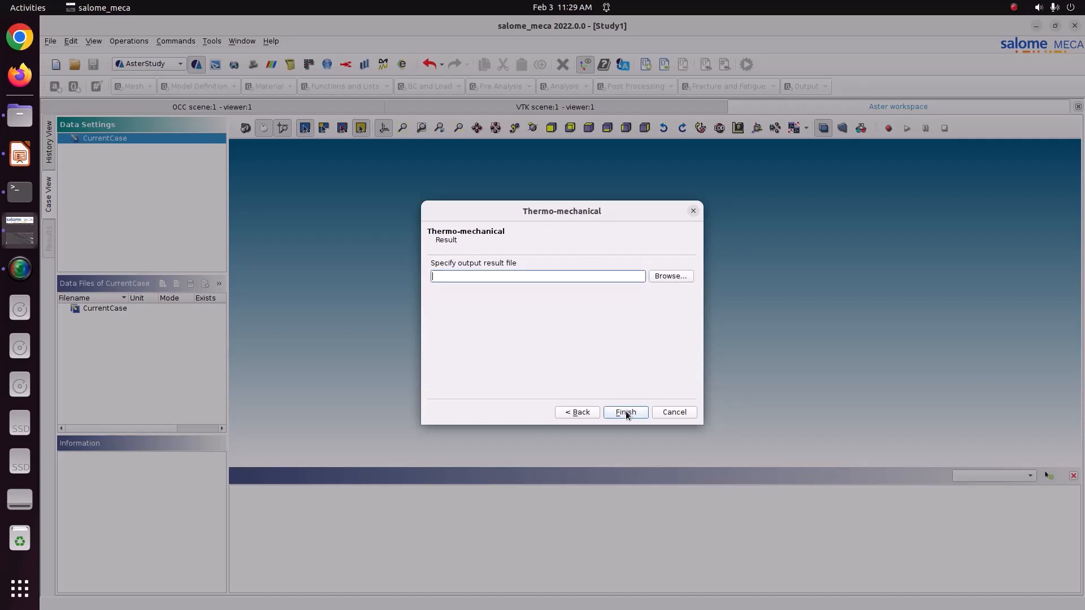
# Step: Specify thermo_mech.rmed in the CODE_ASTER/77_thermo_mech_1 folder as the output result file and finish the wizard
pyautogui.click(659, 276)
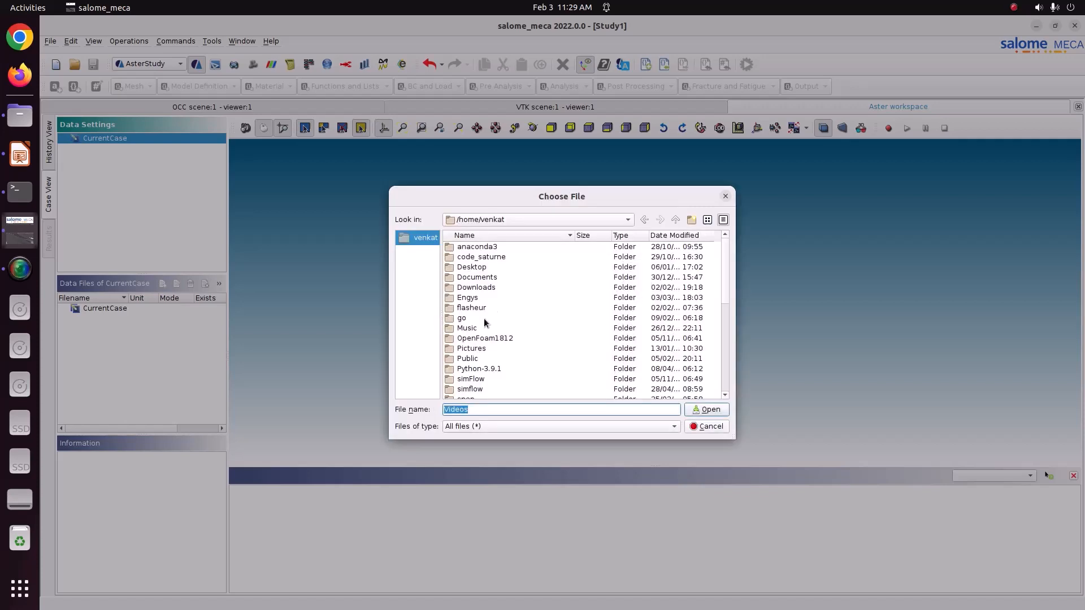
pyautogui.doubleClick(479, 349)
pyautogui.doubleClick(486, 257)
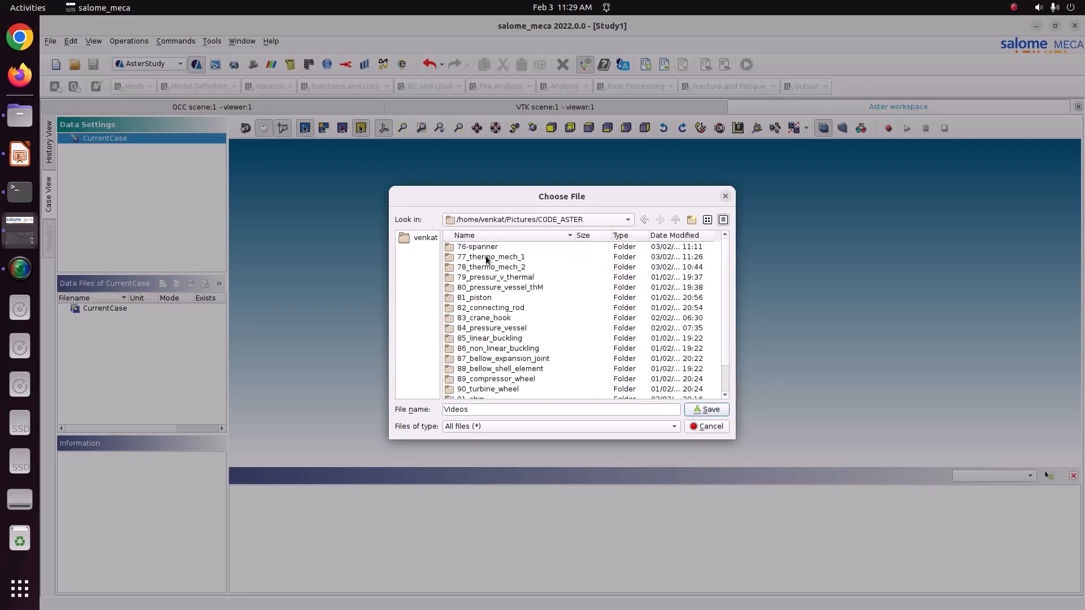
pyautogui.doubleClick(487, 259)
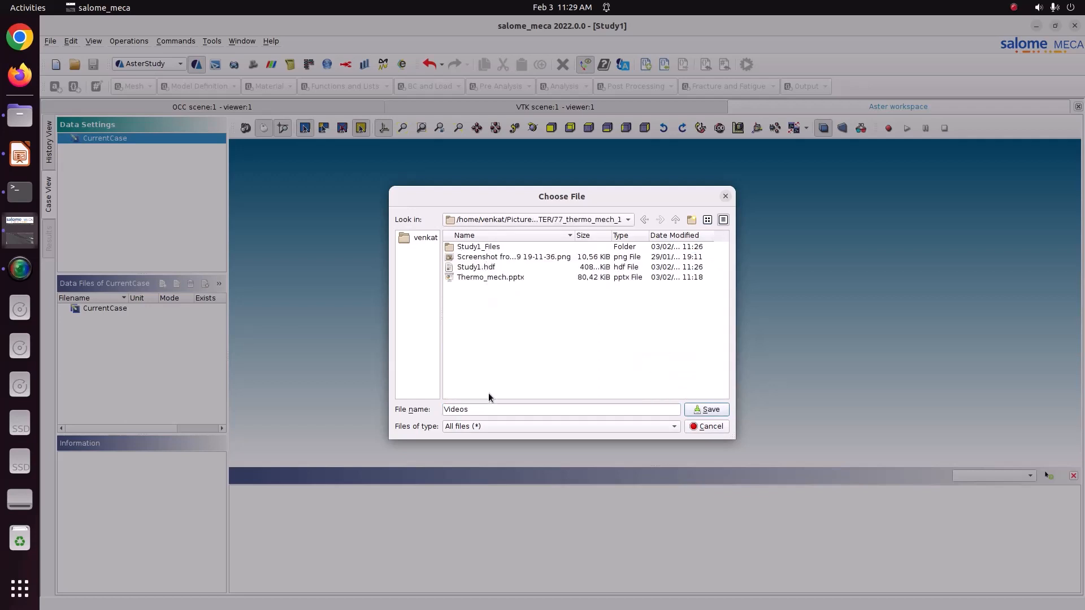
pyautogui.doubleClick(483, 411)
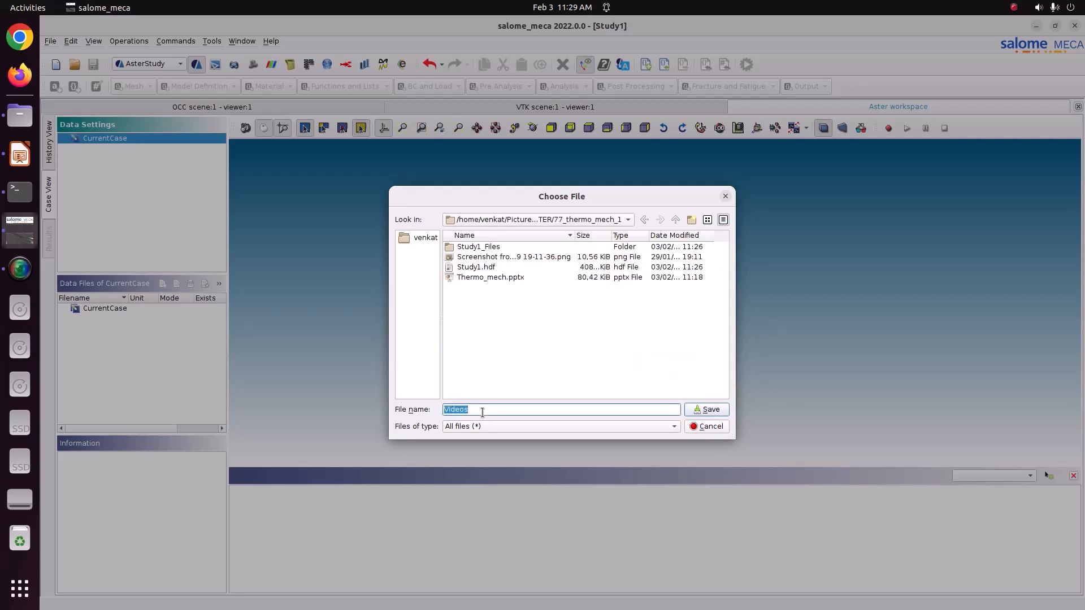
pyautogui.write('thermo_mech.rmed')
pyautogui.press('Return')
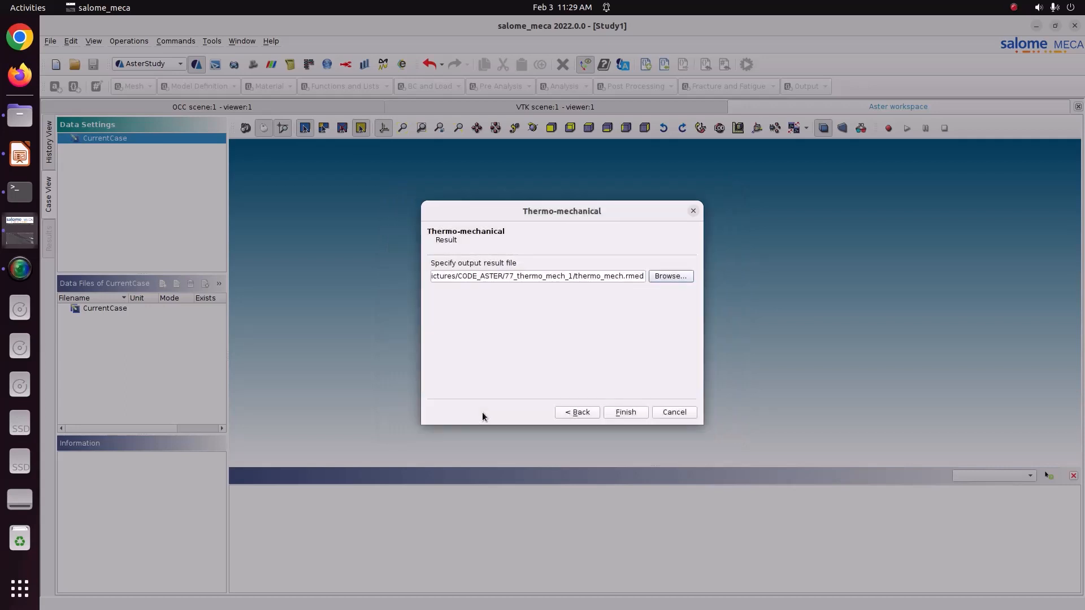
pyautogui.click(620, 416)
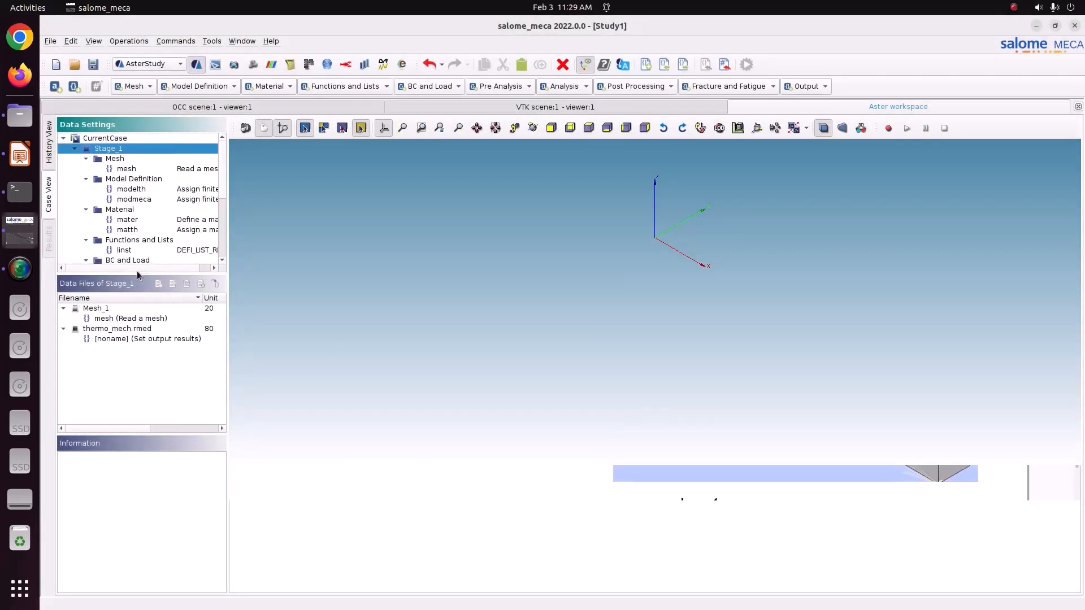
# Step: Enlarge the data settings area and review the definitions of the mesh, the two finite element models and the material mater
pyautogui.moveTo(141, 274); pyautogui.dragTo(142, 467)
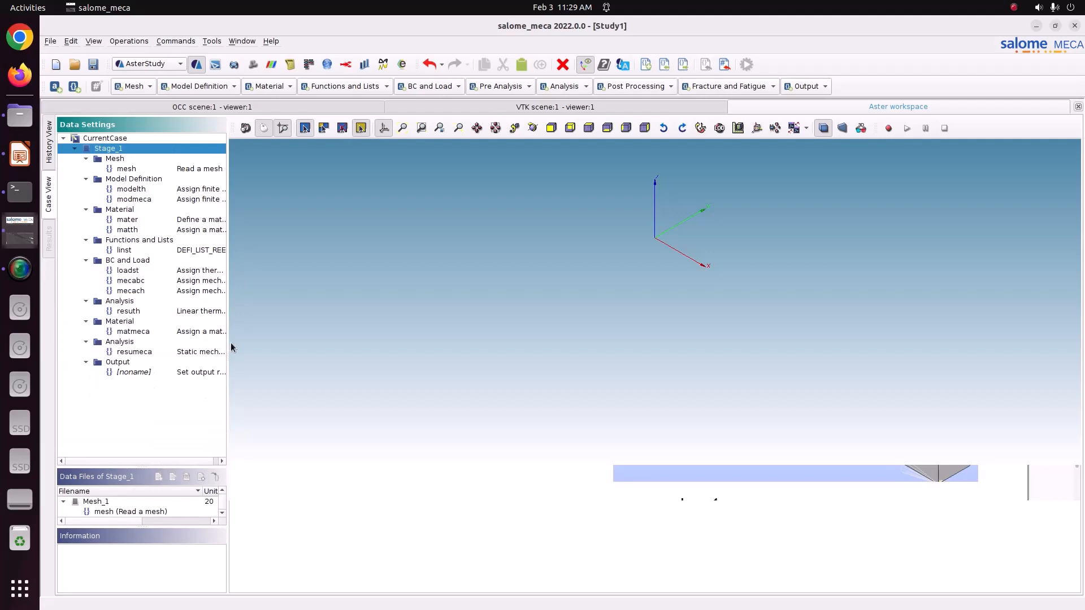
pyautogui.moveTo(228, 342); pyautogui.dragTo(351, 350)
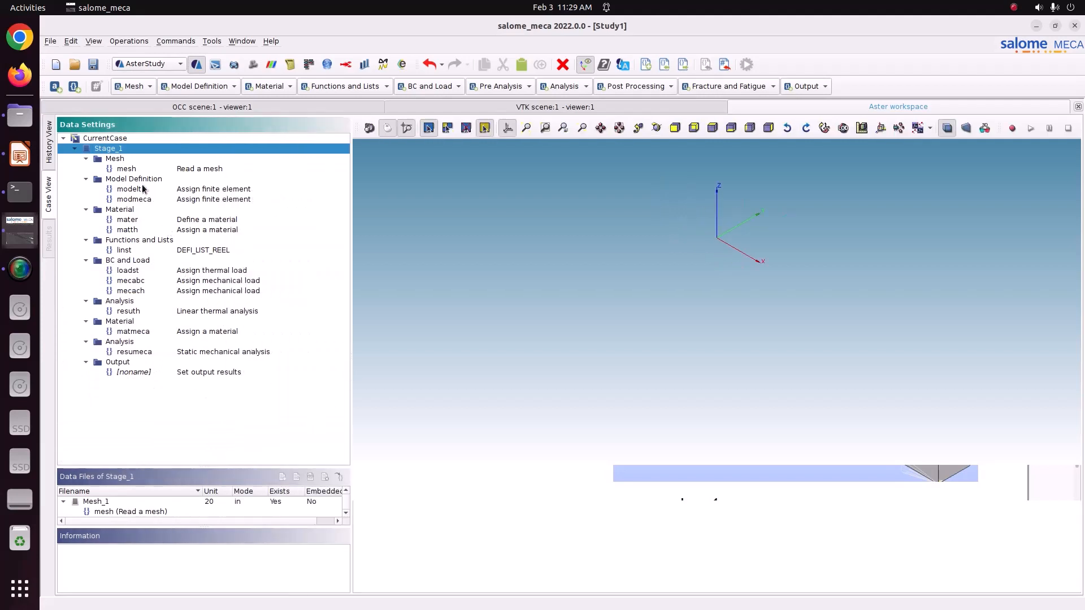
pyautogui.click(133, 169)
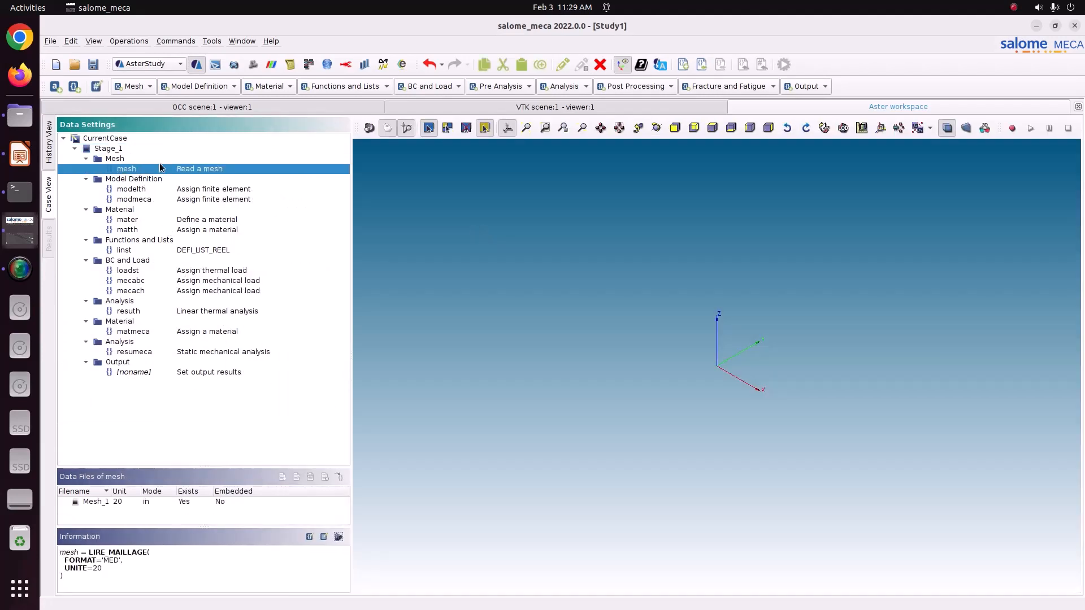
pyautogui.click(160, 189)
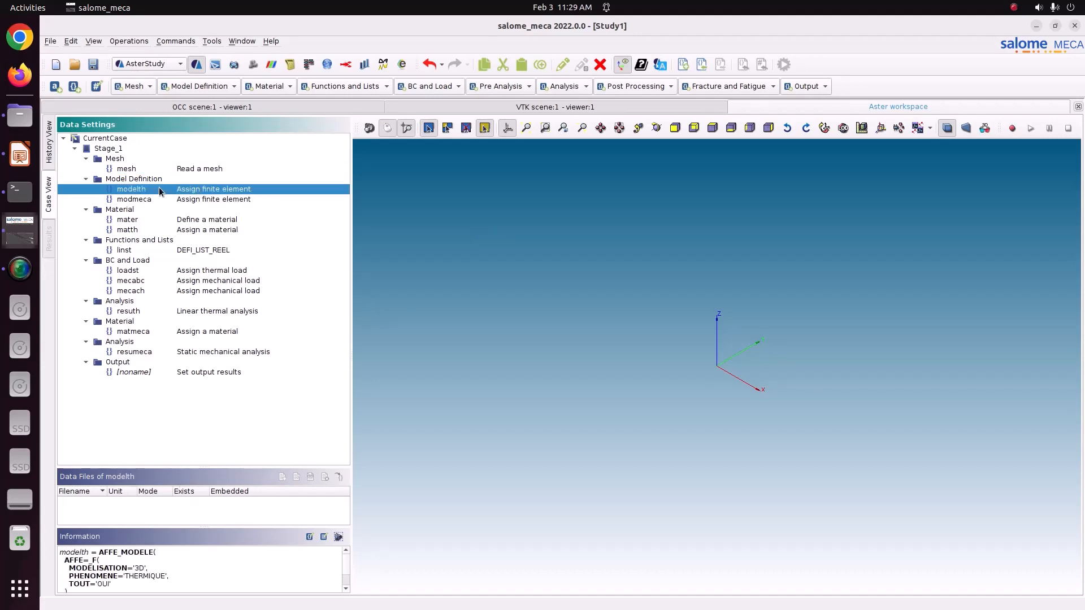
pyautogui.click(165, 200)
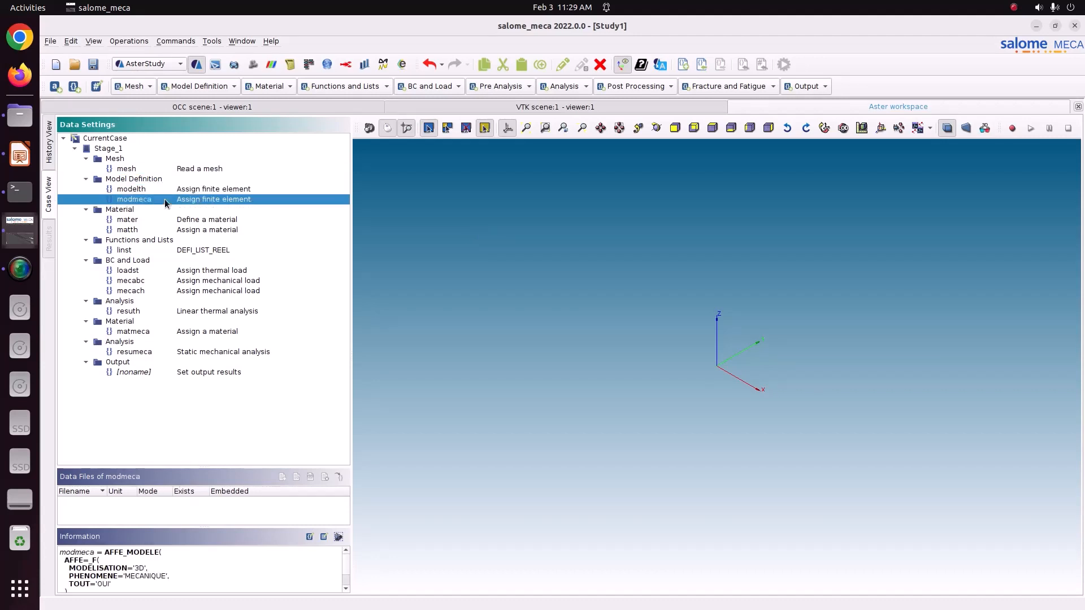
pyautogui.click(165, 209)
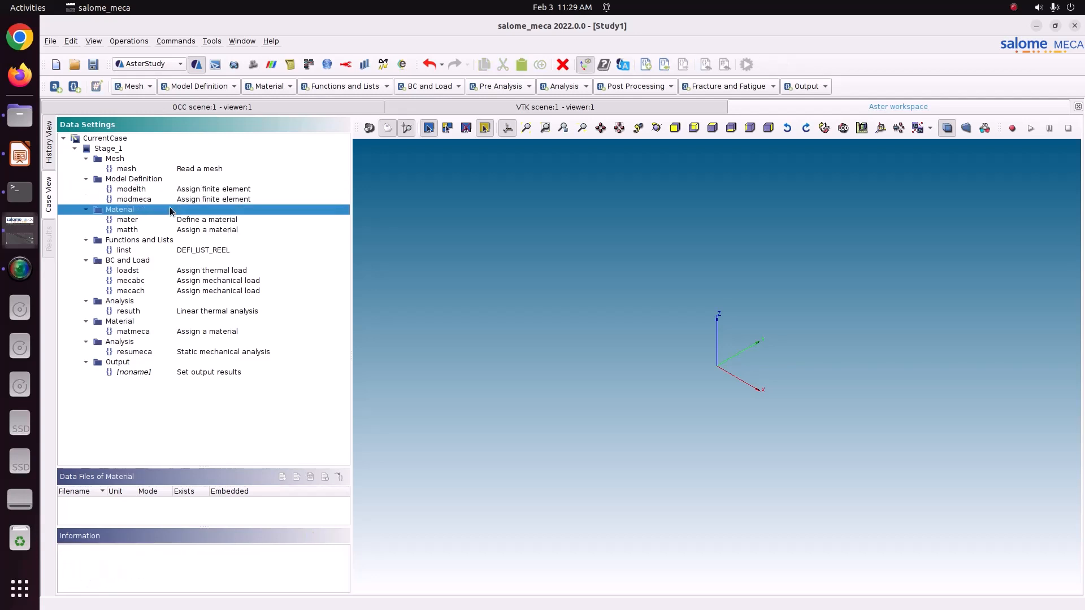
pyautogui.click(164, 201)
pyautogui.click(149, 220)
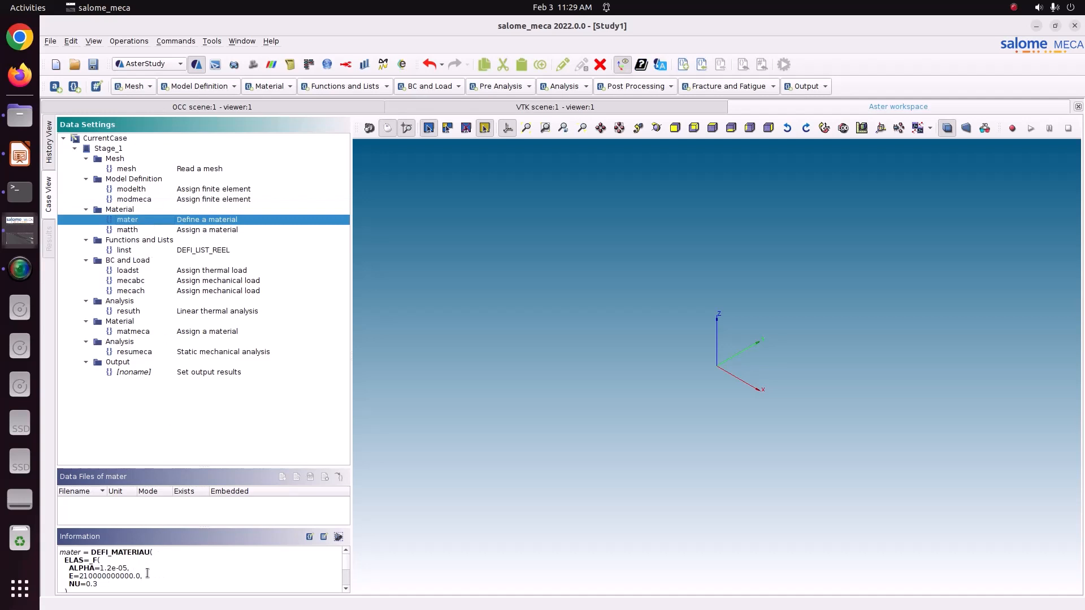
pyautogui.scroll(-2, 147, 574)
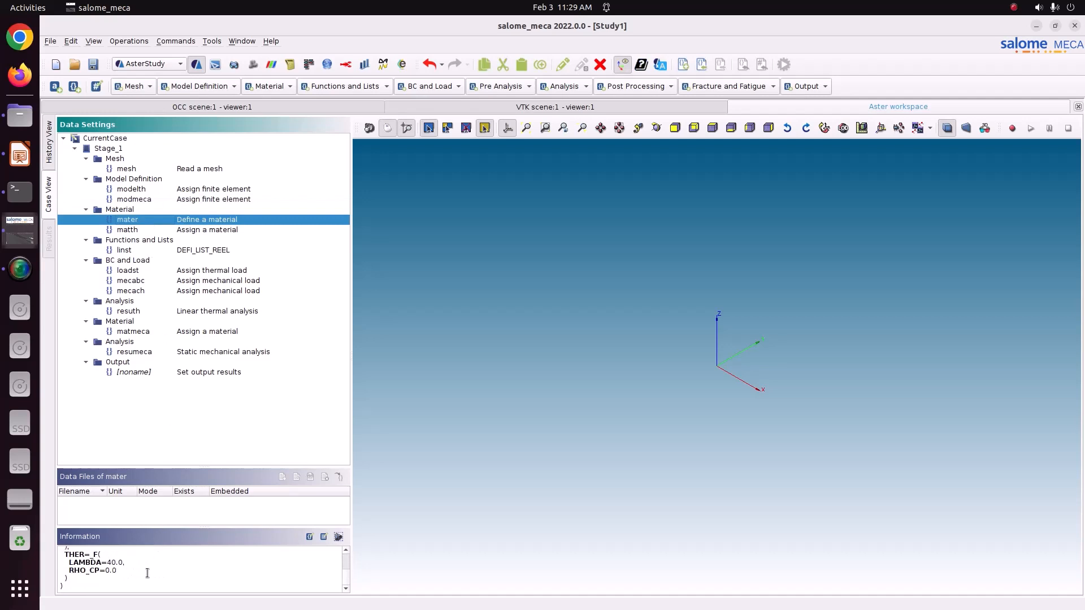
# Step: Disable the volumetric heat capacity in the isotropic heat conduction of the material mater and save the command
pyautogui.doubleClick(138, 219)
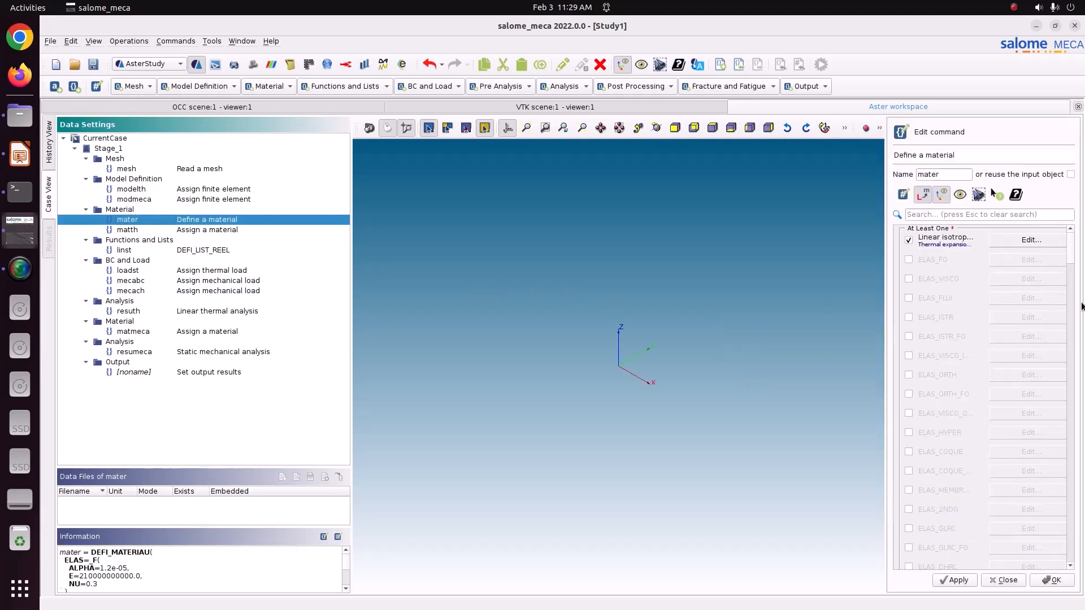
pyautogui.click(950, 216)
pyautogui.write('t')
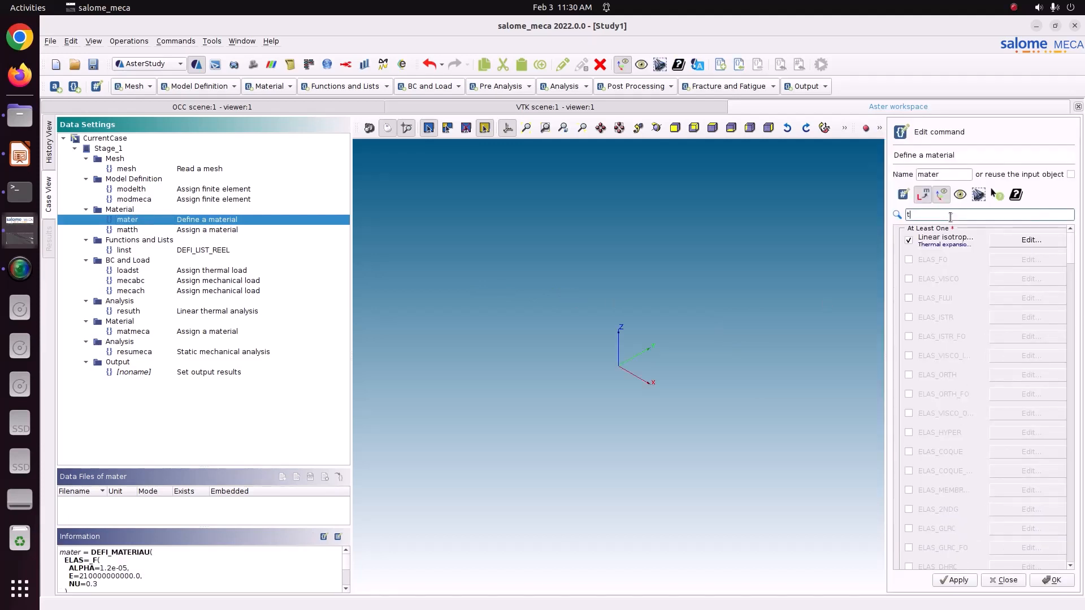
pyautogui.write('hermal')
pyautogui.click(1030, 280)
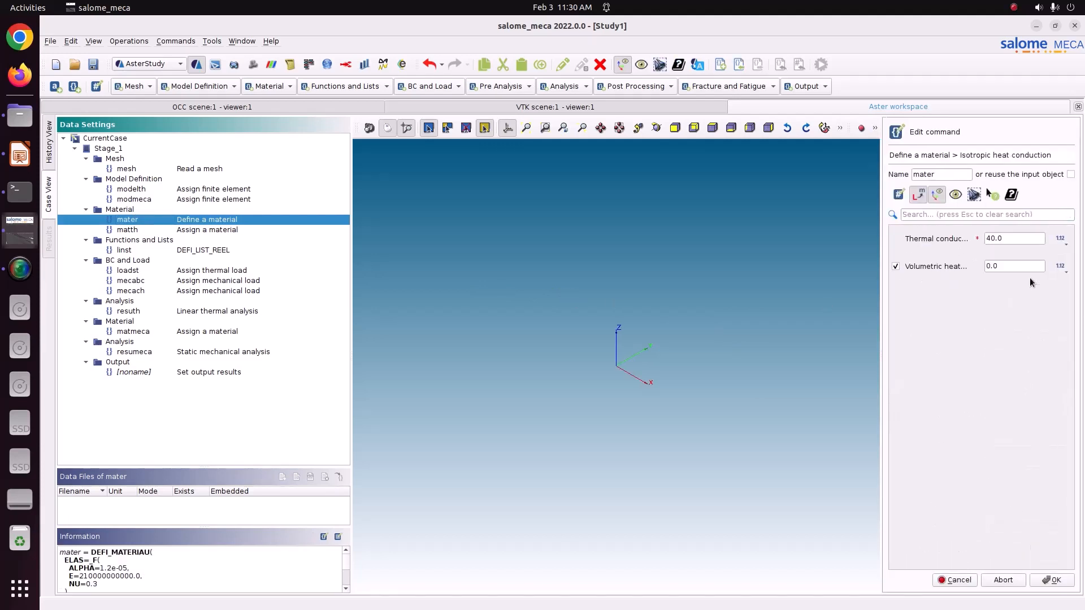
pyautogui.click(950, 267)
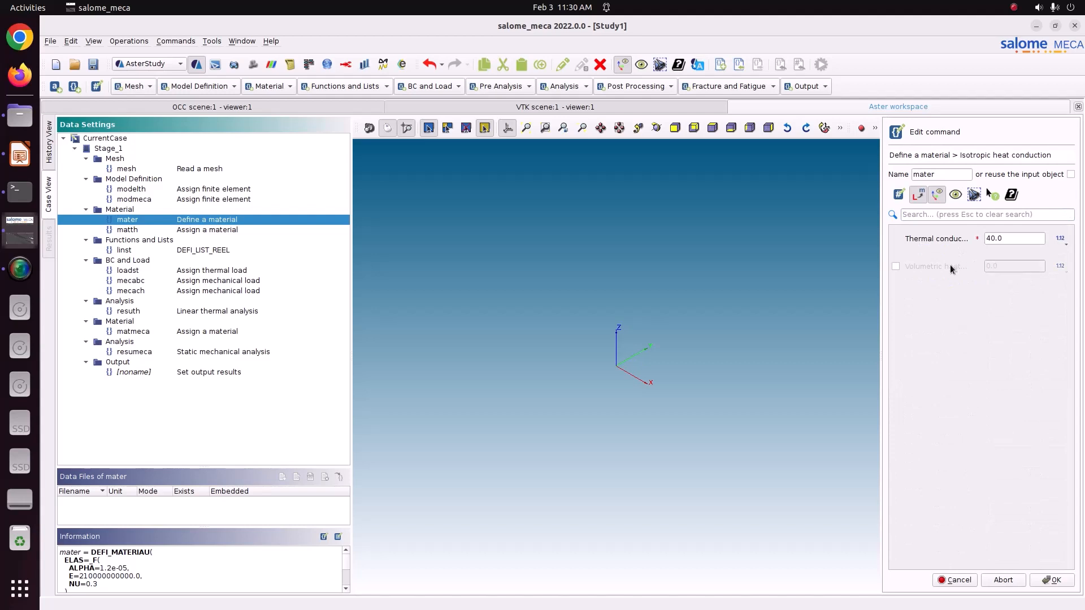
pyautogui.click(1050, 581)
pyautogui.click(955, 580)
pyautogui.click(1051, 581)
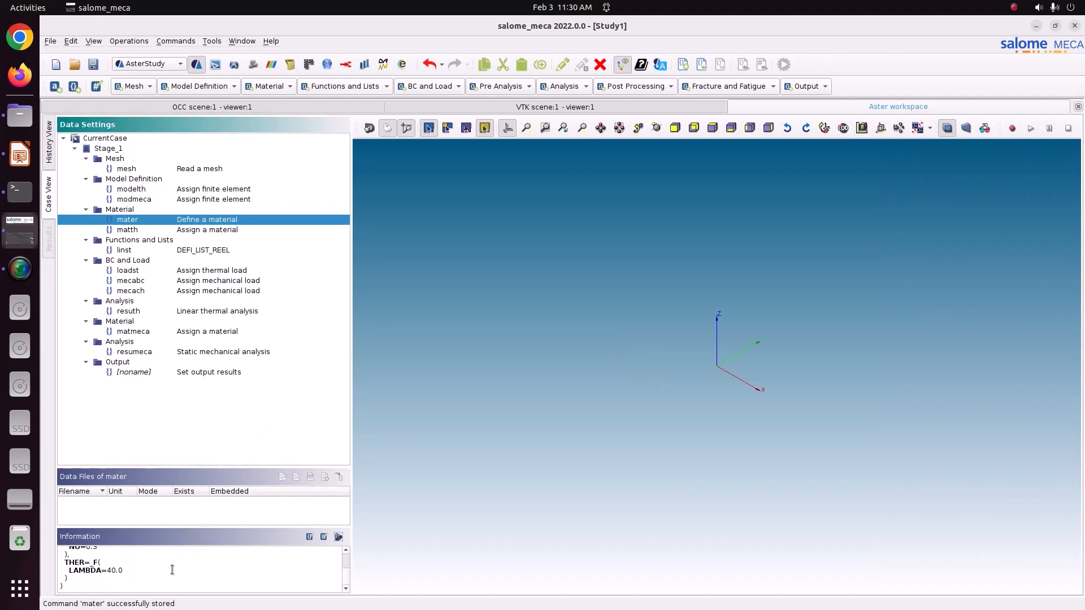
# Step: Check the material assignment matth and delete the list command linst from the stage
pyautogui.click(198, 231)
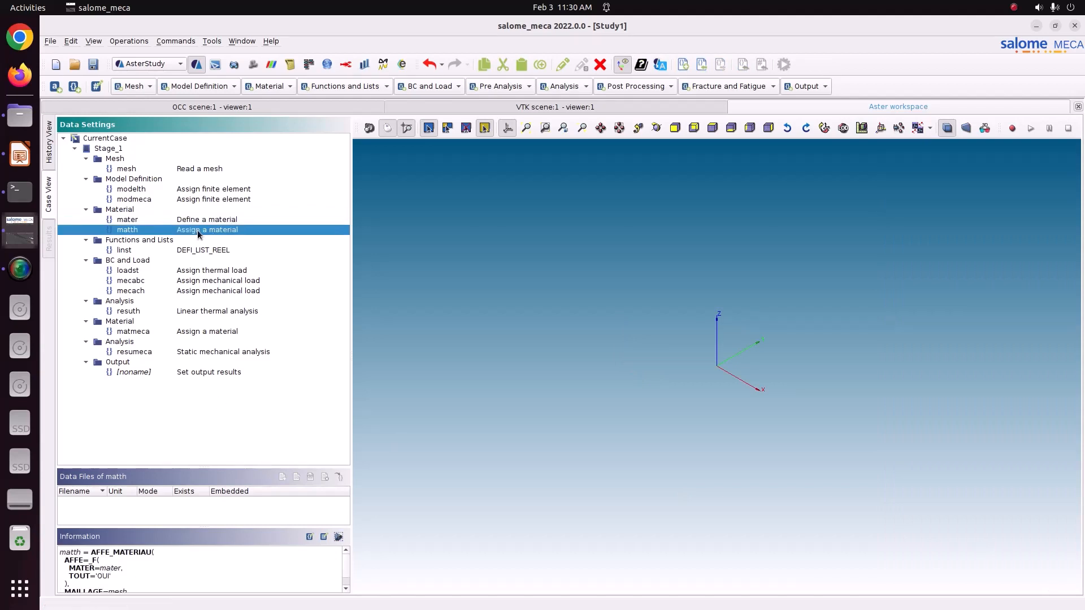
pyautogui.click(203, 247)
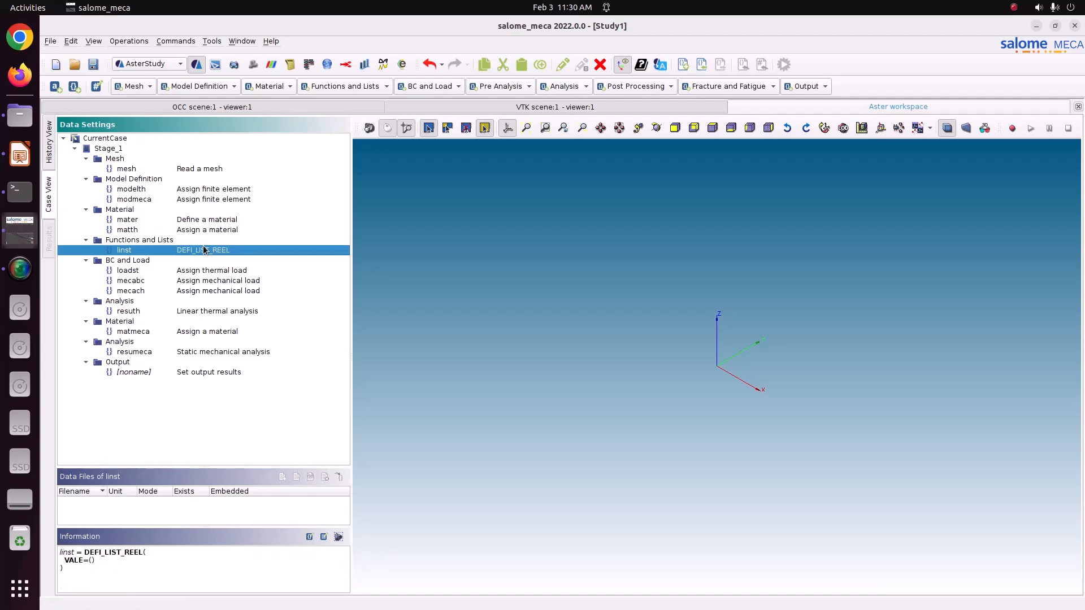
pyautogui.rightClick(202, 245)
pyautogui.click(237, 277)
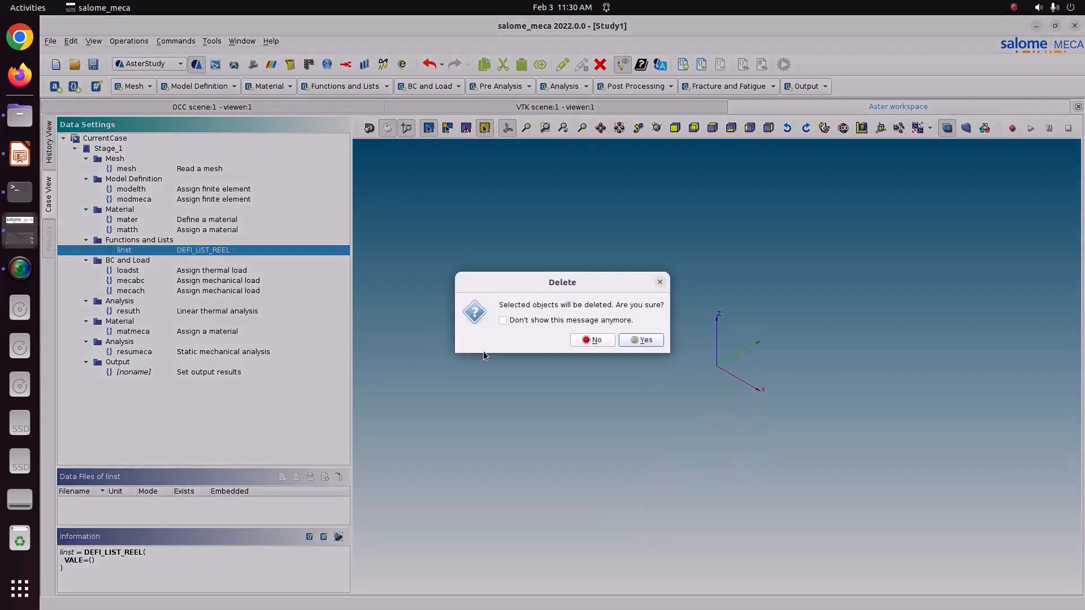
pyautogui.click(648, 340)
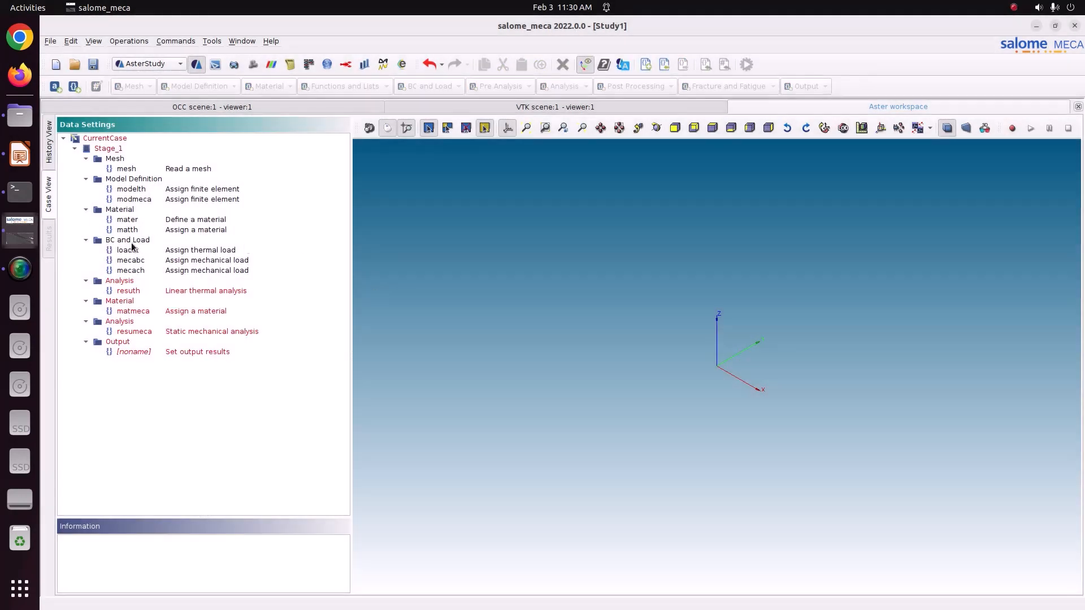
# Step: Examine the imposed temperatures in the thermal load loadst and the imposed displacements in the mechanical load mecabc
pyautogui.click(130, 249)
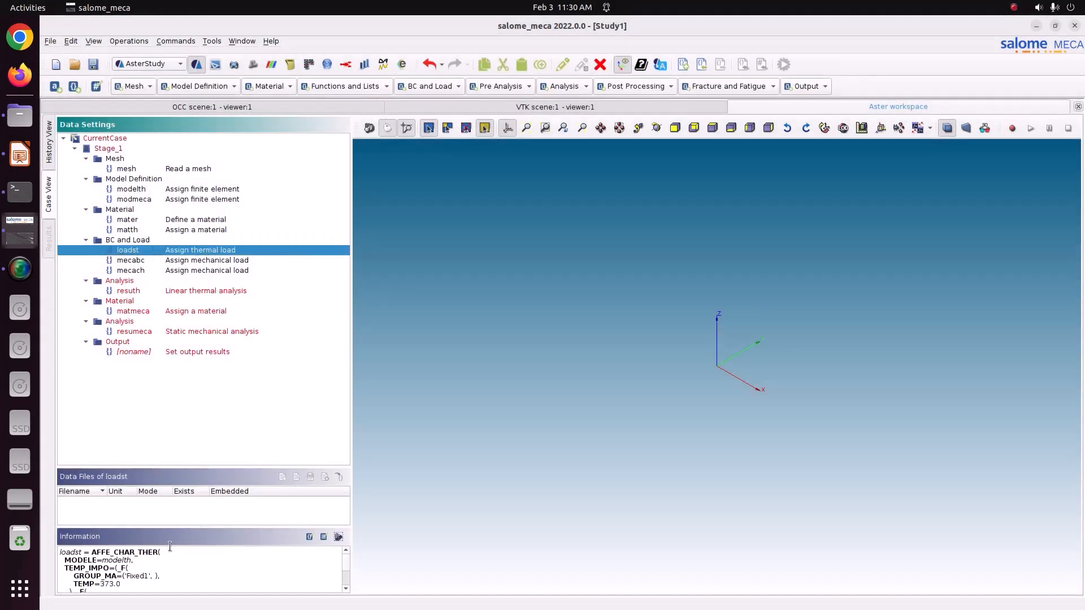
pyautogui.scroll(-2, 169, 546)
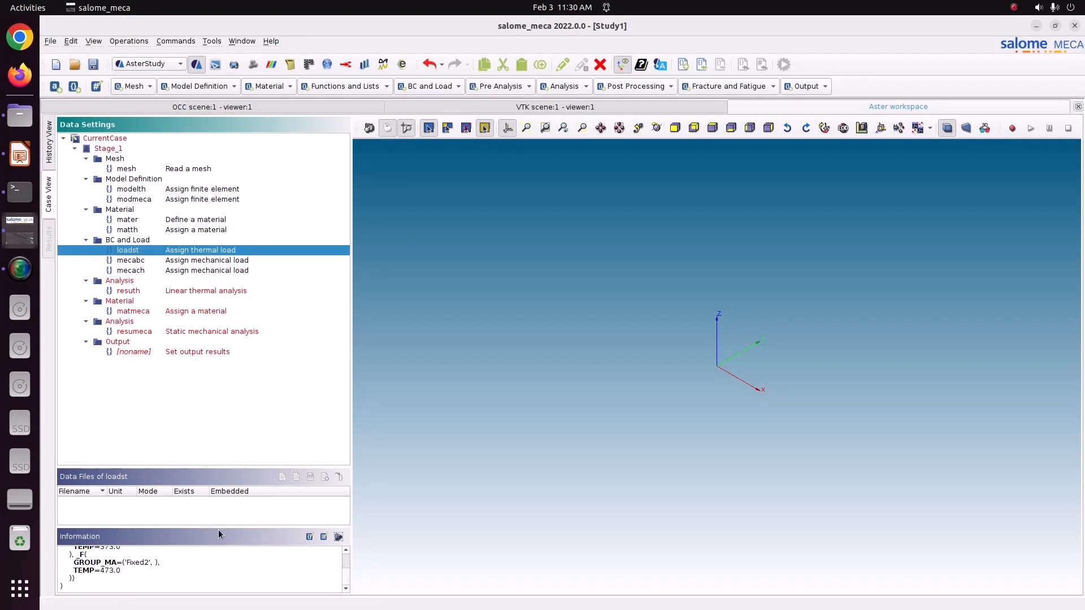
pyautogui.moveTo(219, 529); pyautogui.dragTo(228, 425)
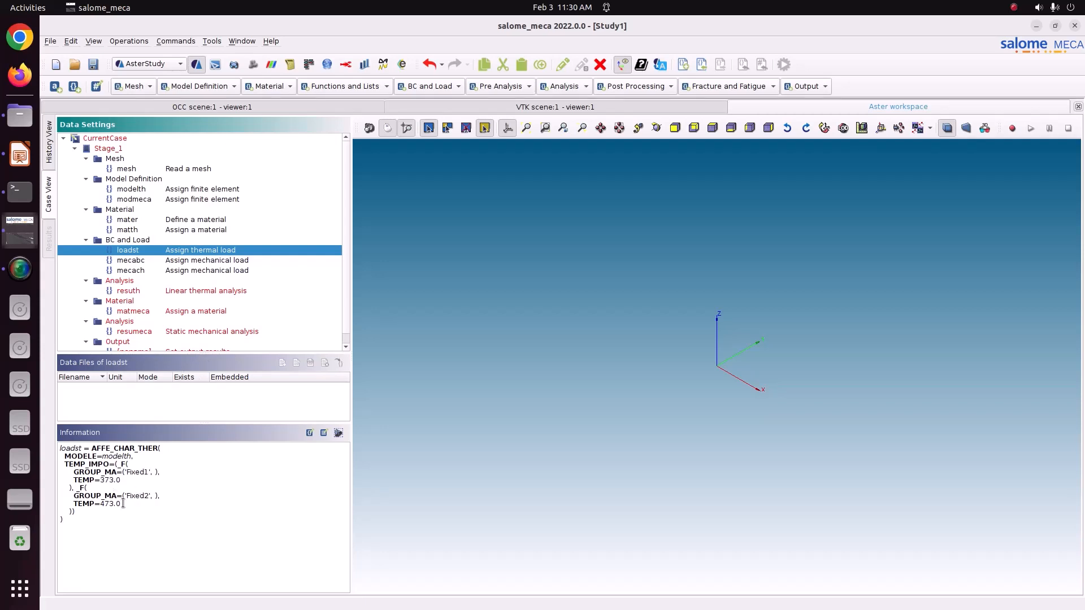
pyautogui.moveTo(123, 504); pyautogui.dragTo(49, 439)
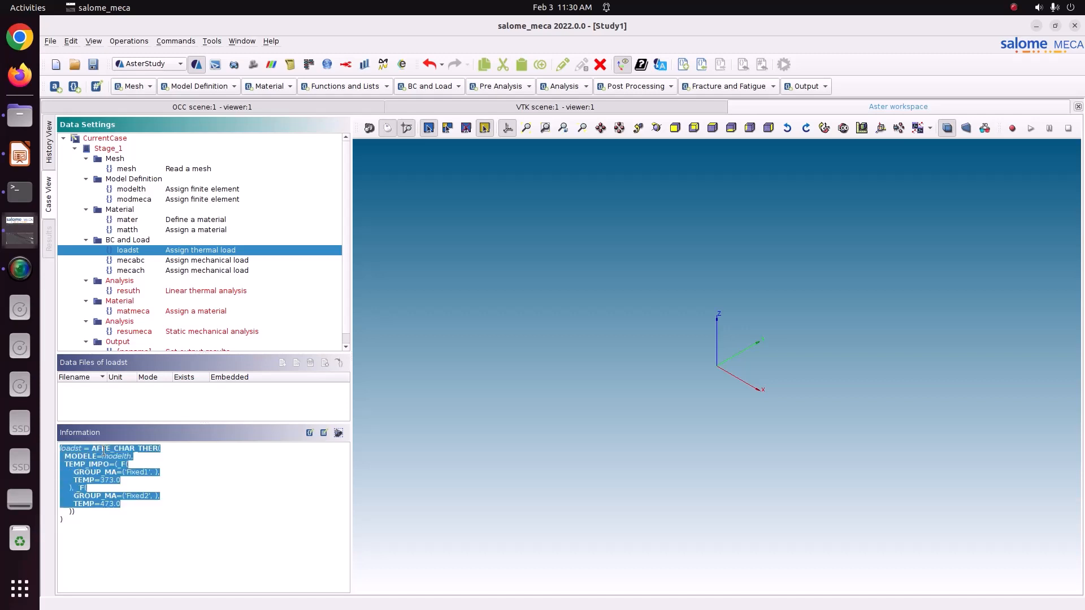
pyautogui.click(130, 260)
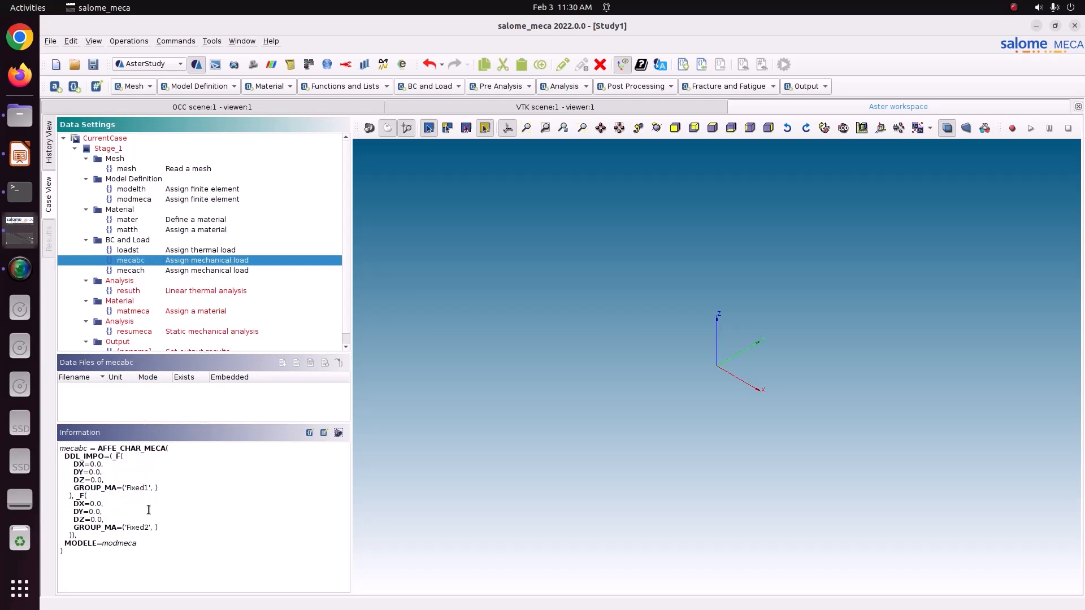
pyautogui.moveTo(102, 473); pyautogui.dragTo(89, 460)
pyautogui.click(115, 532)
# Step: Delete the mechanical pressure load mecach from the boundary conditions and loads
pyautogui.click(167, 271)
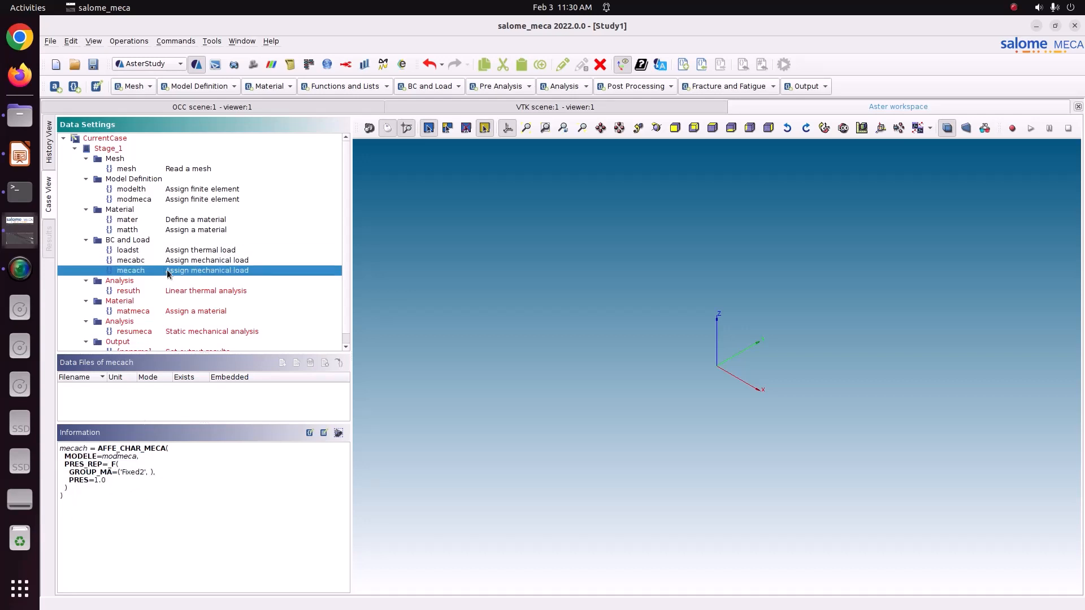
pyautogui.rightClick(168, 269)
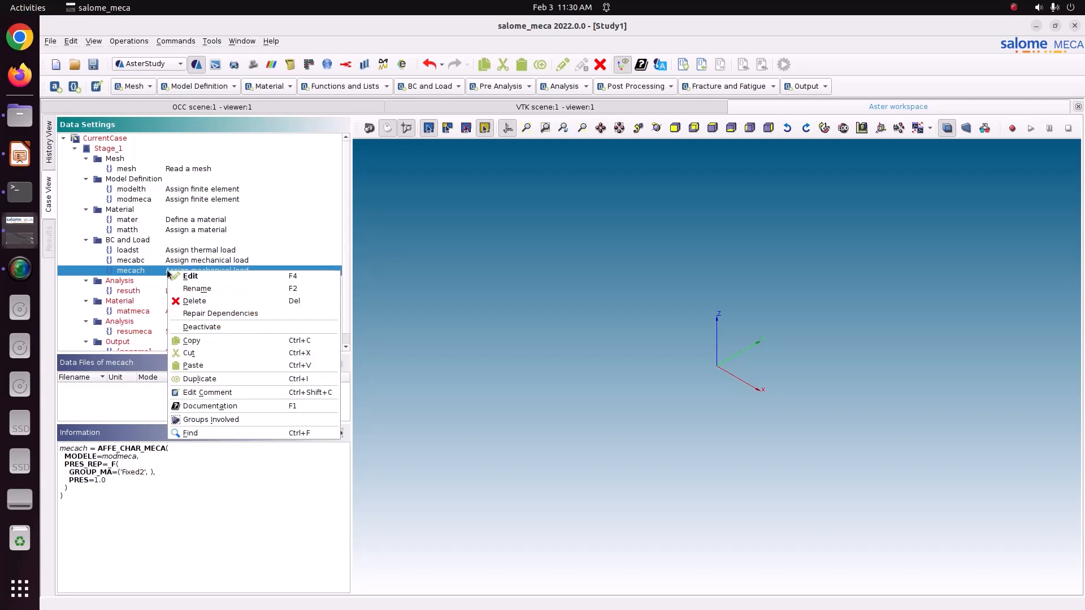
pyautogui.click(212, 301)
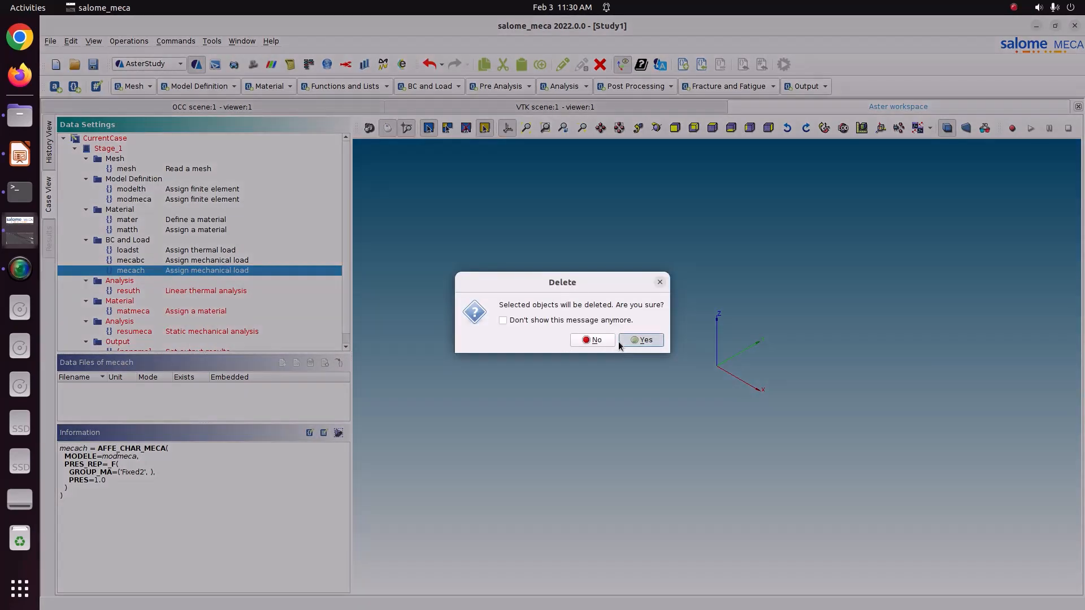
pyautogui.click(628, 341)
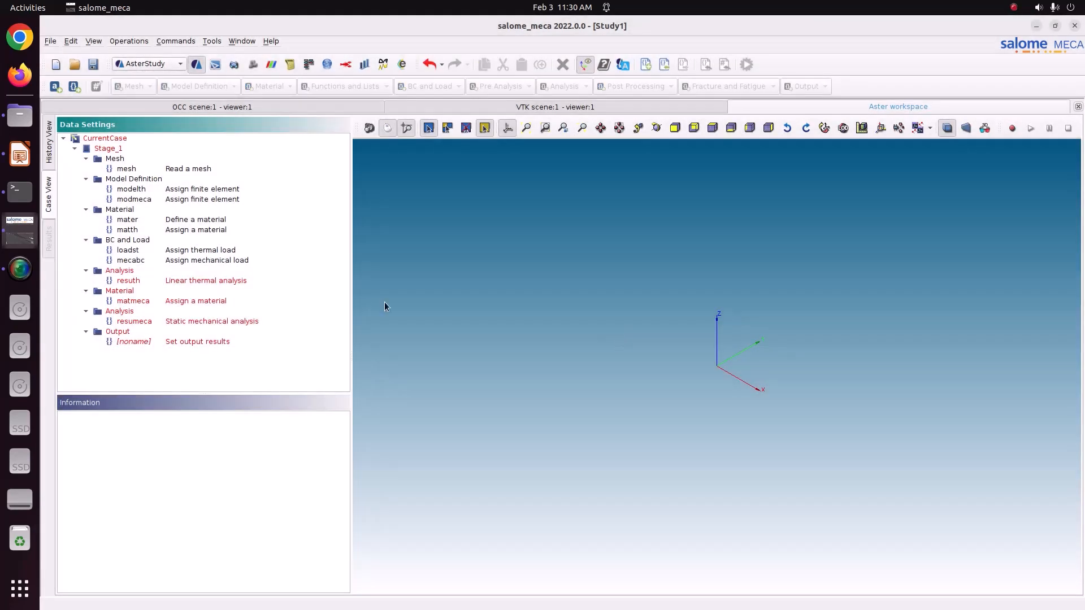
# Step: Disable the initial condition and the timestepping in the linear thermal analysis resuth and save the command
pyautogui.click(176, 281)
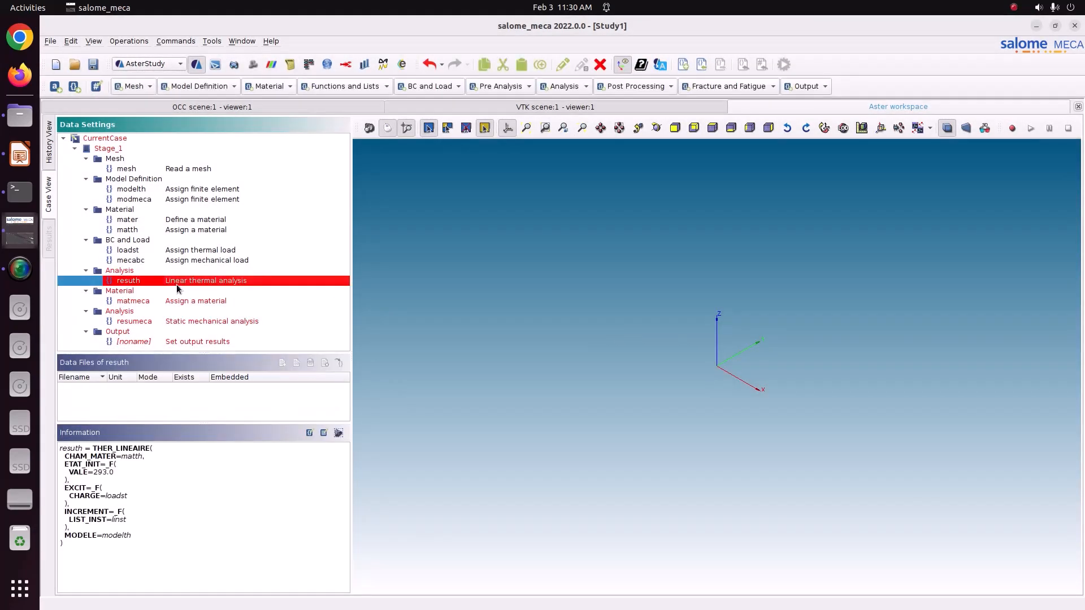
pyautogui.doubleClick(176, 282)
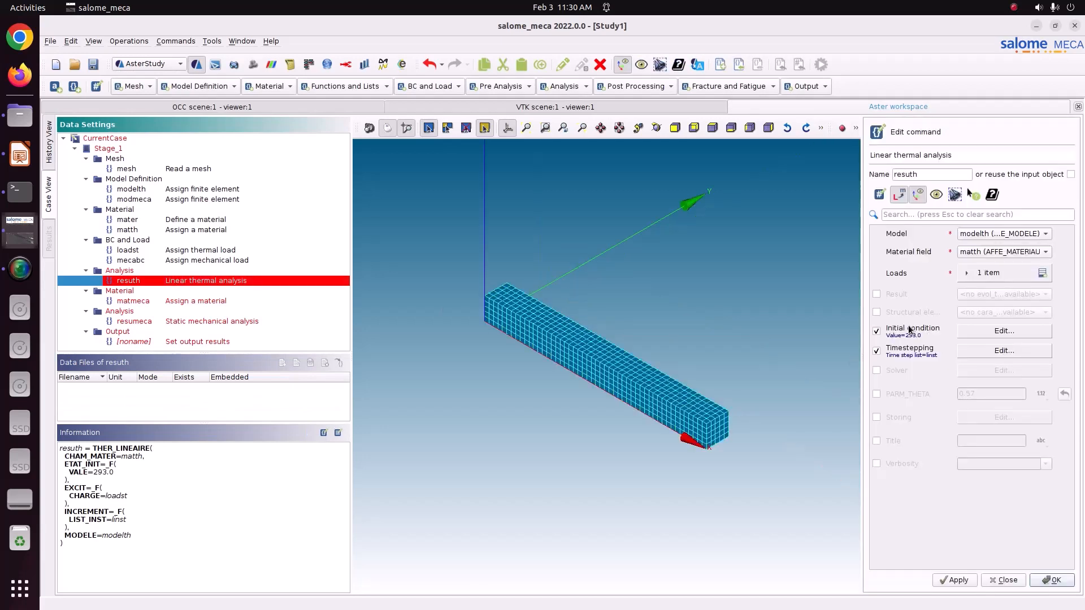
pyautogui.click(909, 329)
pyautogui.click(911, 350)
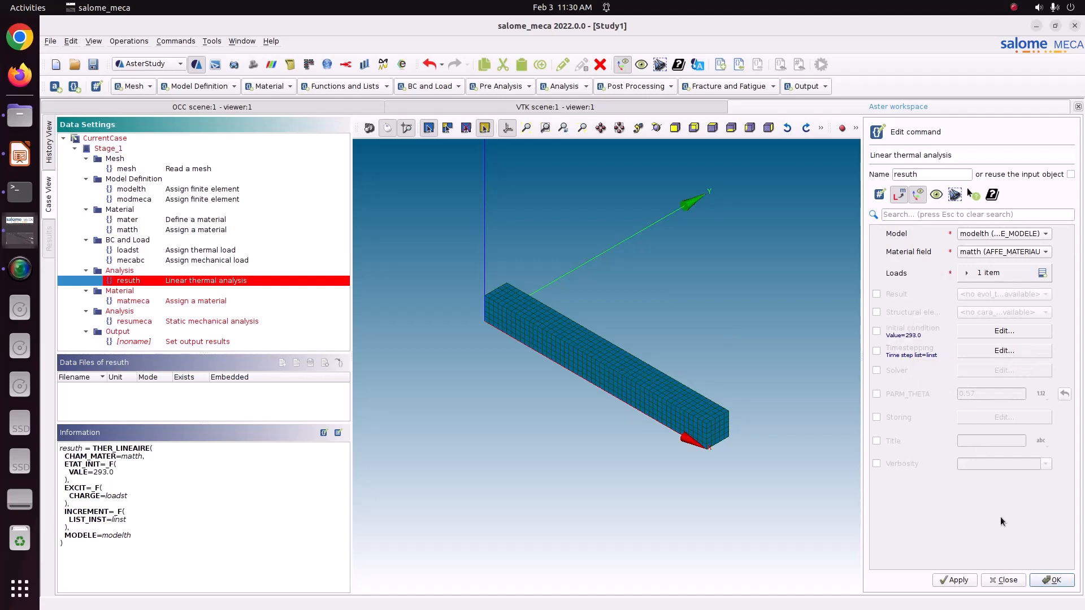
pyautogui.click(963, 584)
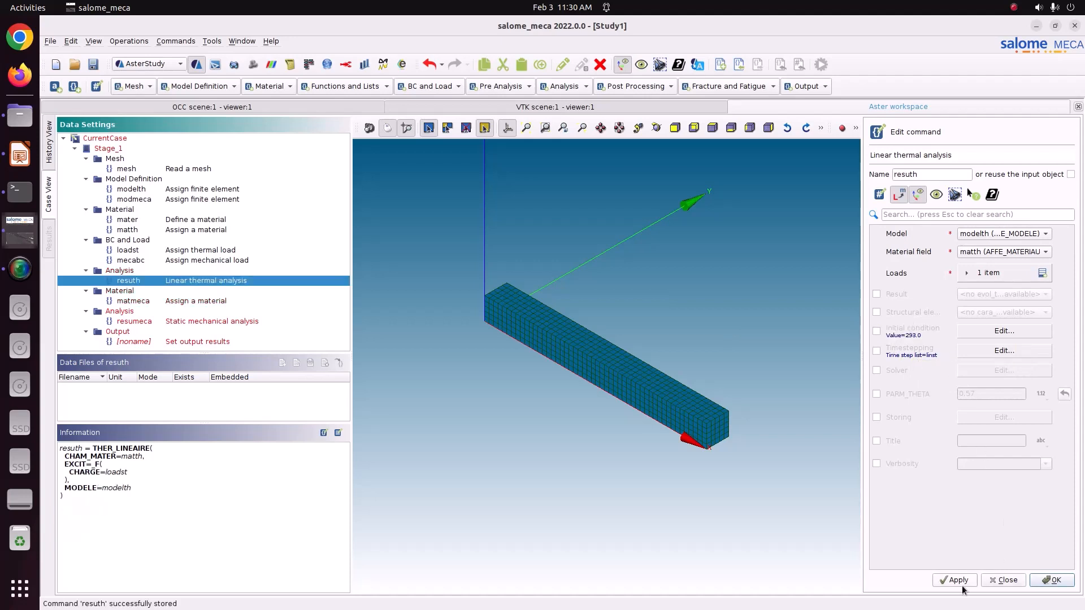
pyautogui.click(1043, 582)
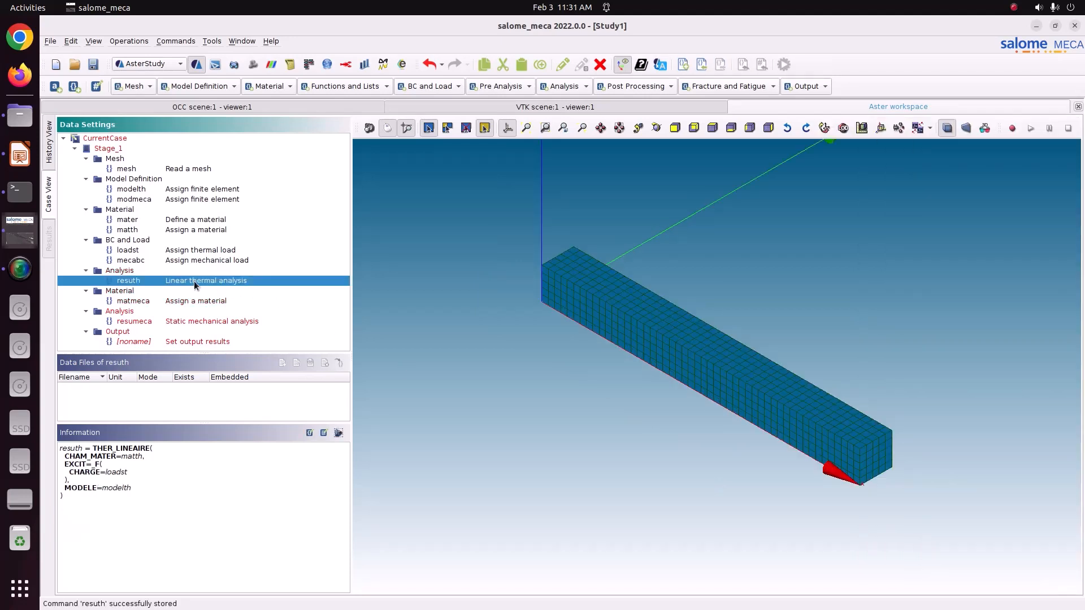
# Step: Examine the temperature reference value and transient value in the external state variable assignment of the material matmeca
pyautogui.click(187, 300)
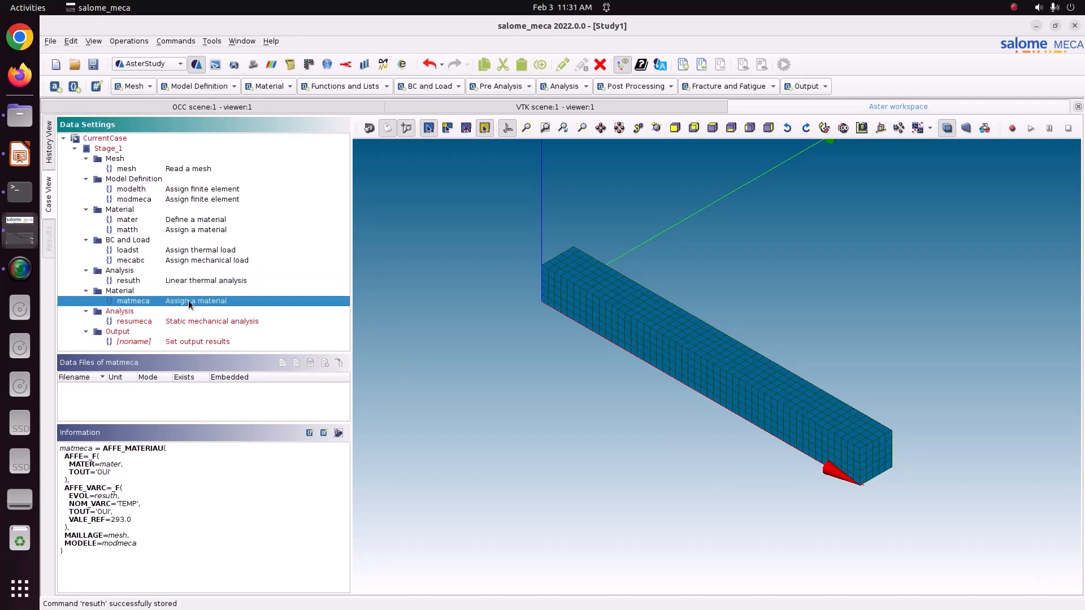
pyautogui.doubleClick(189, 301)
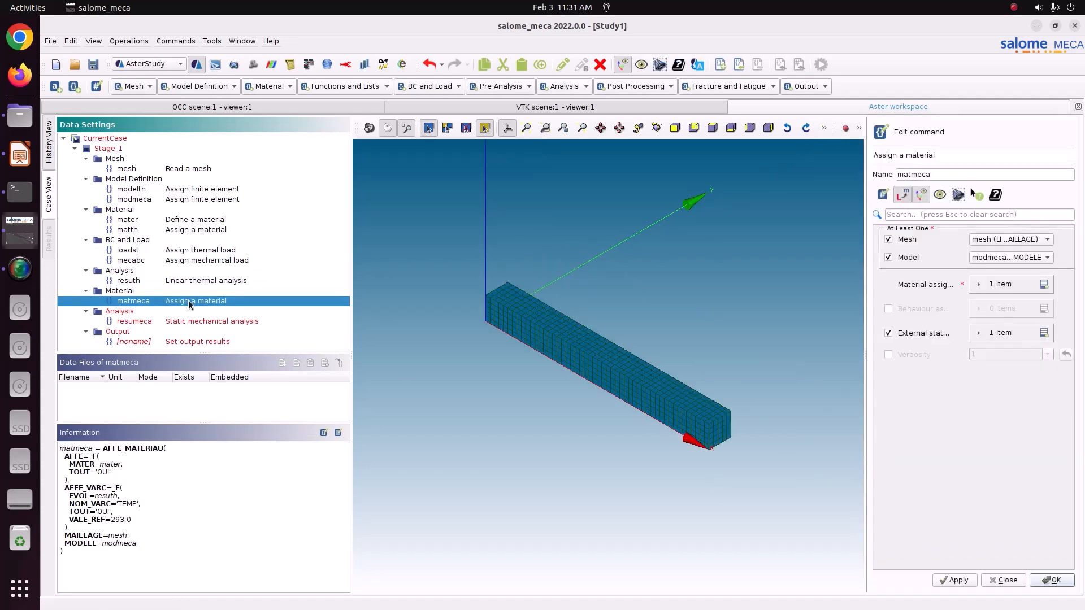
pyautogui.click(986, 336)
pyautogui.doubleClick(986, 358)
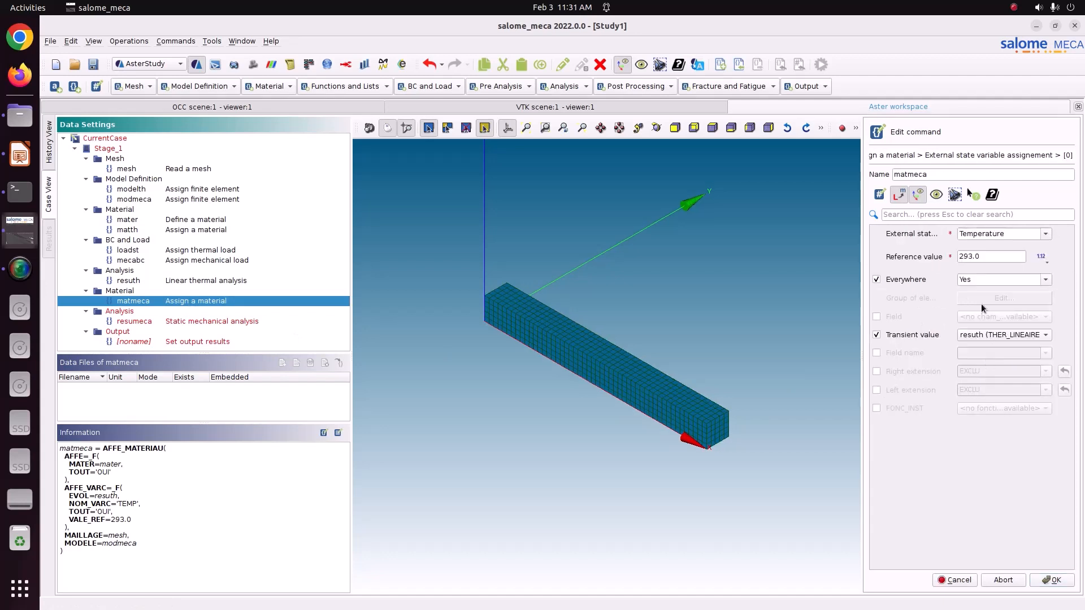
pyautogui.doubleClick(1006, 256)
pyautogui.click(576, 390)
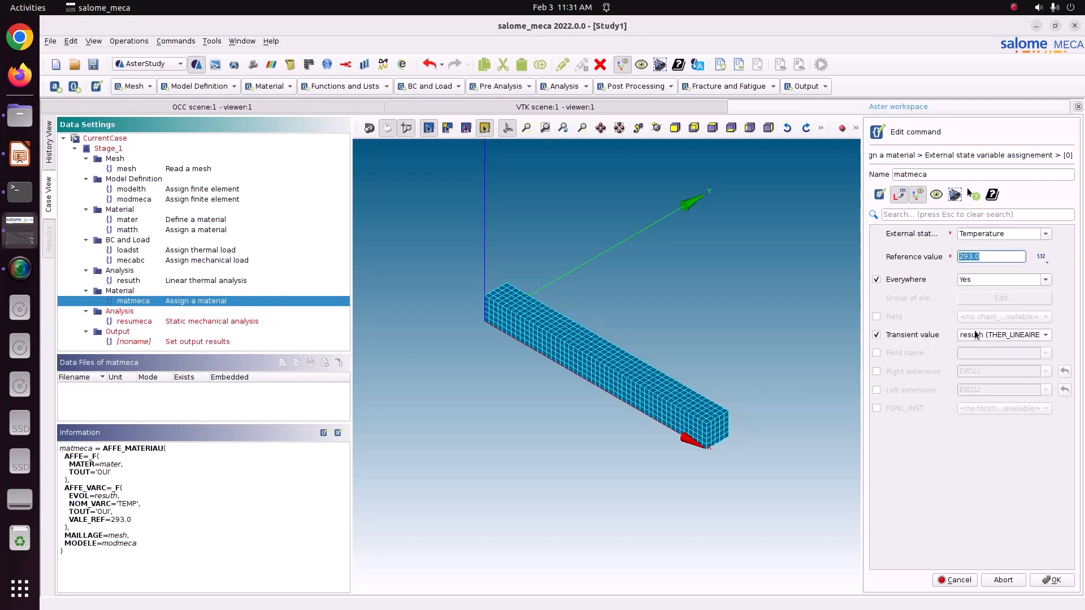
pyautogui.click(1052, 580)
pyautogui.click(1043, 581)
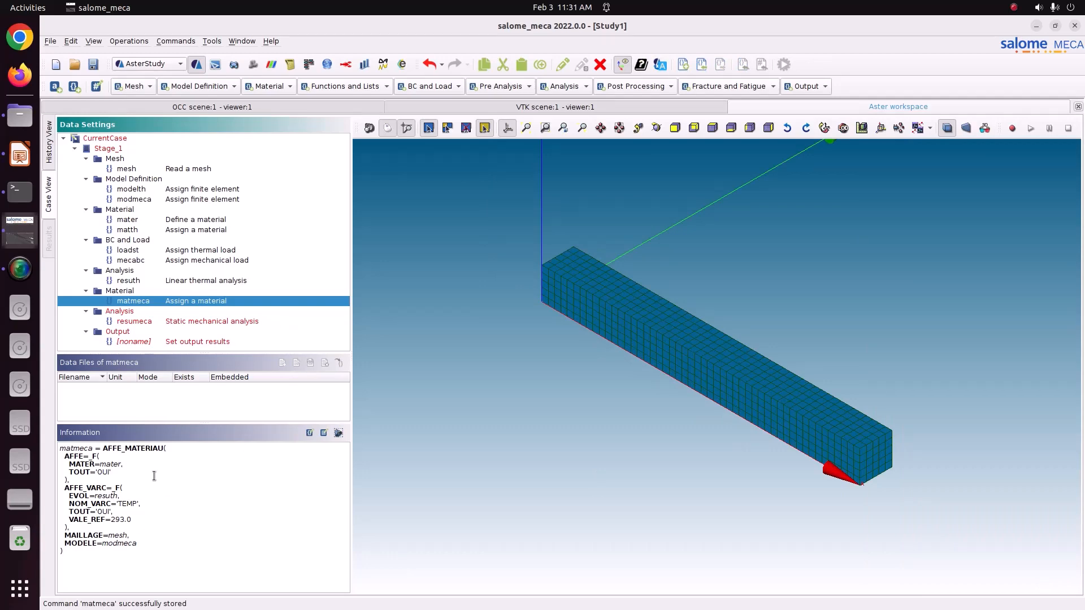
# Step: Disable the time step list and remove the mecach load from the static mechanical analysis resumeca, saving the command
pyautogui.click(148, 323)
pyautogui.doubleClick(148, 322)
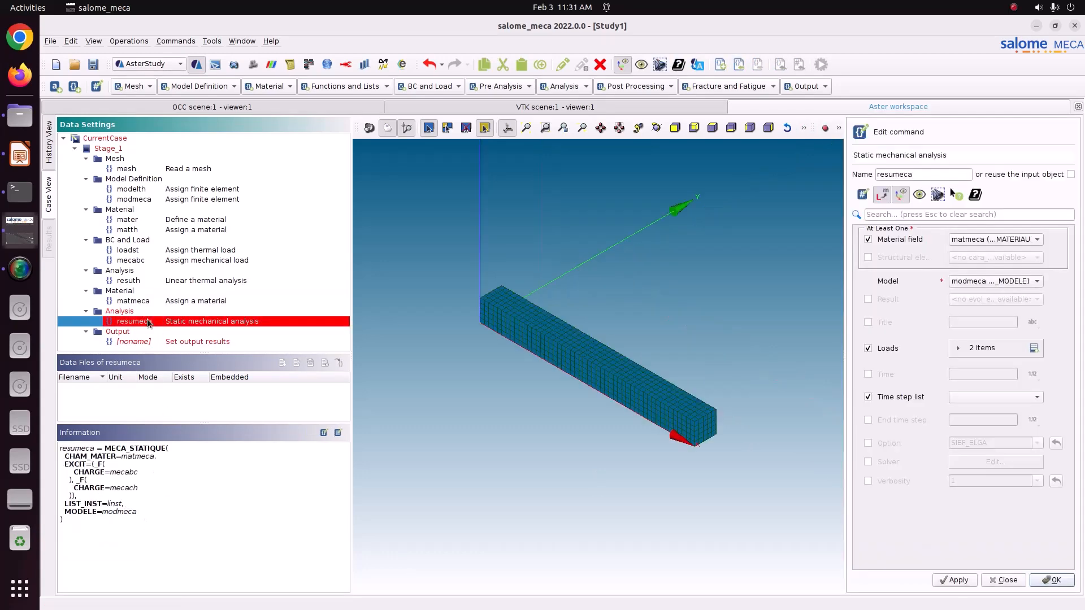
pyautogui.click(914, 399)
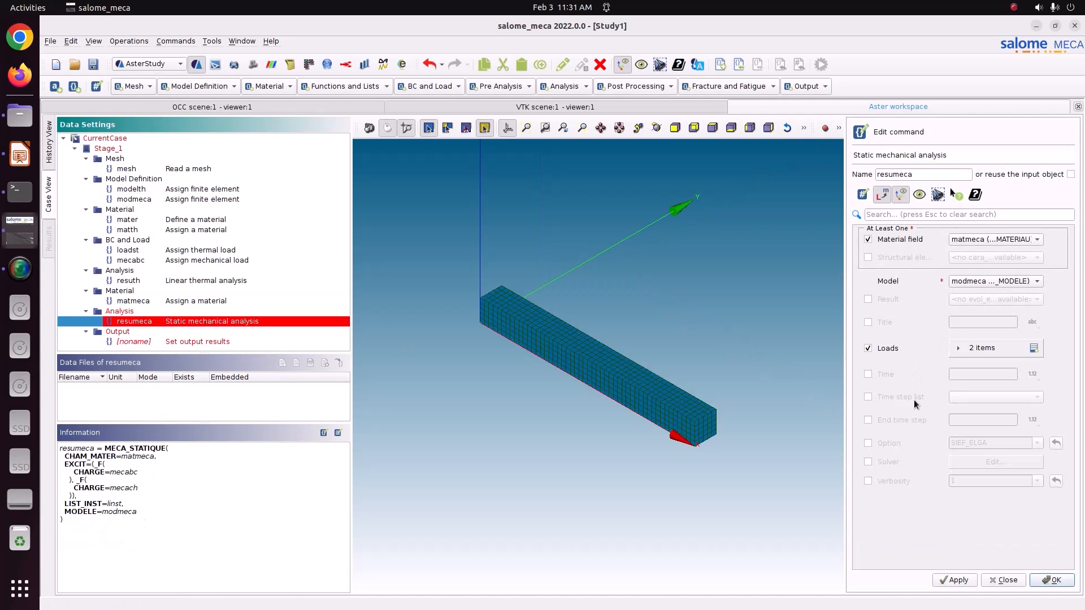
pyautogui.click(979, 349)
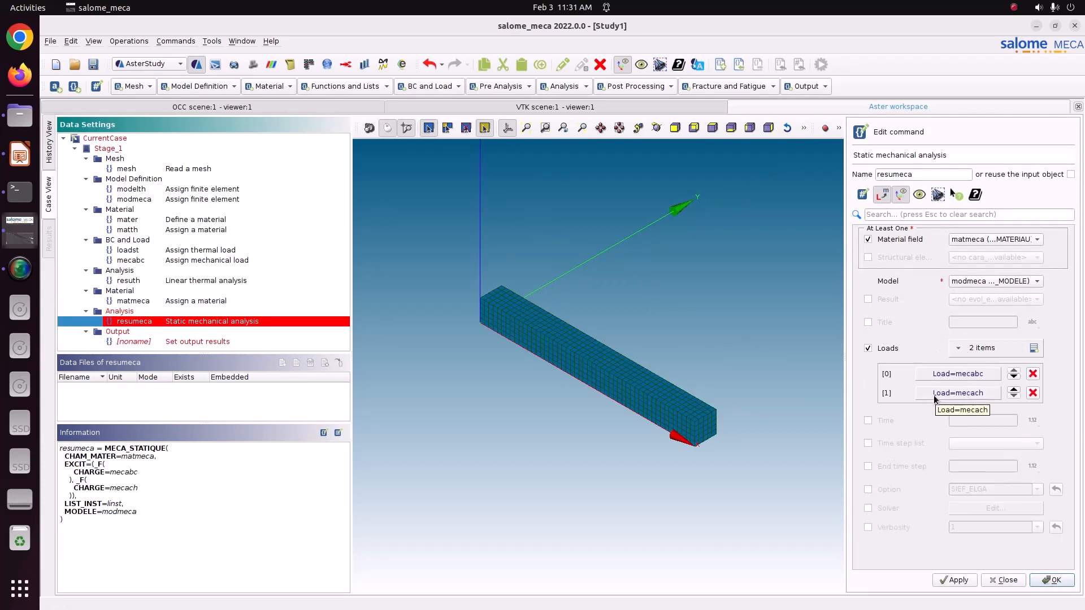
pyautogui.click(1033, 392)
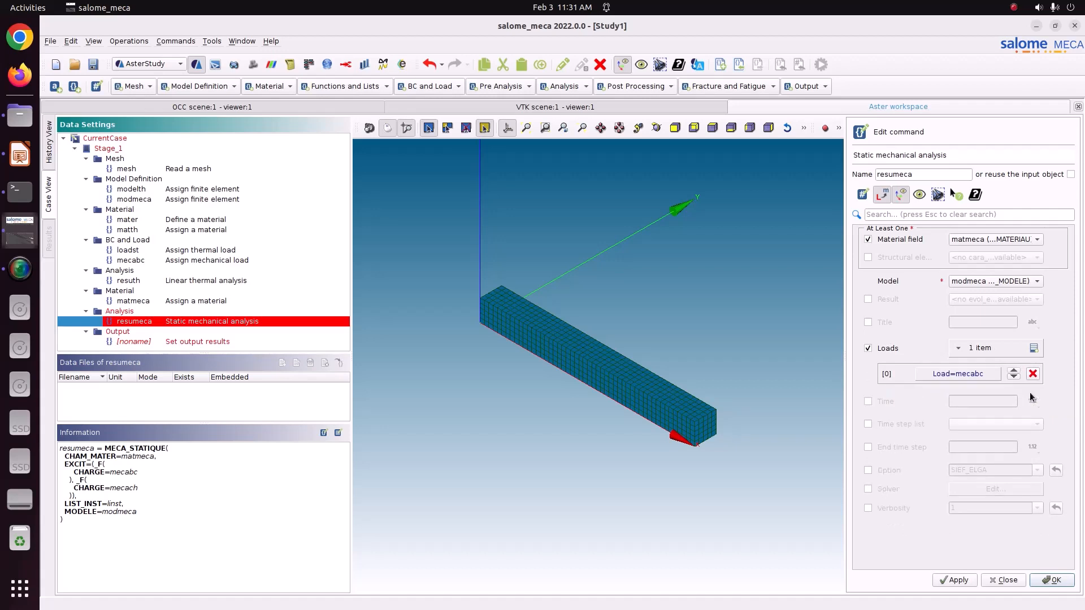
pyautogui.click(955, 581)
pyautogui.click(1052, 580)
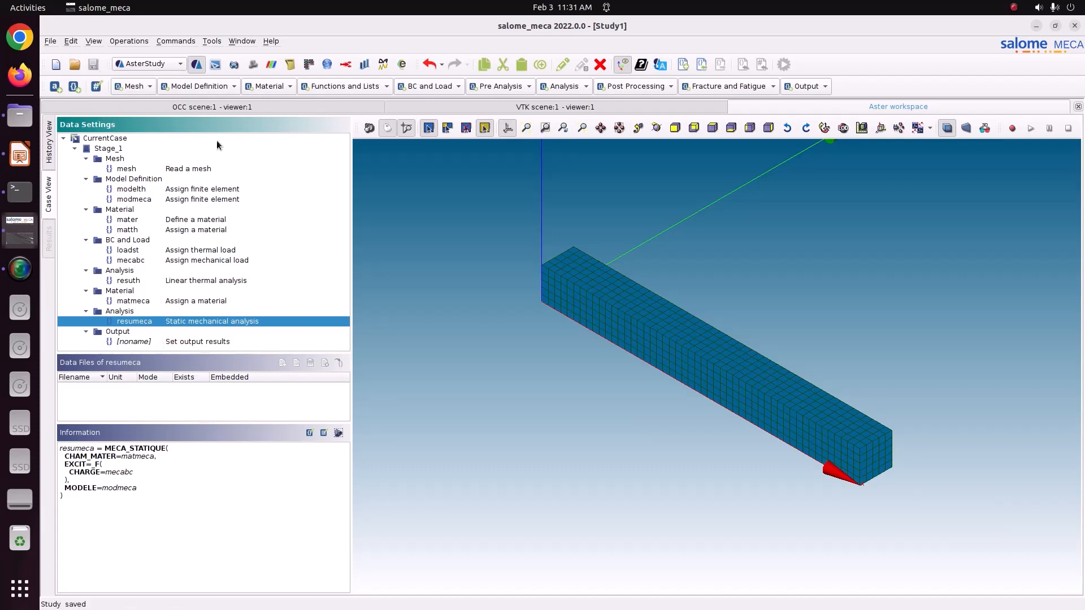
# Step: Add a CALC_CHAMP post-processing command that uses the mechanical result resumeca
pyautogui.click(629, 86)
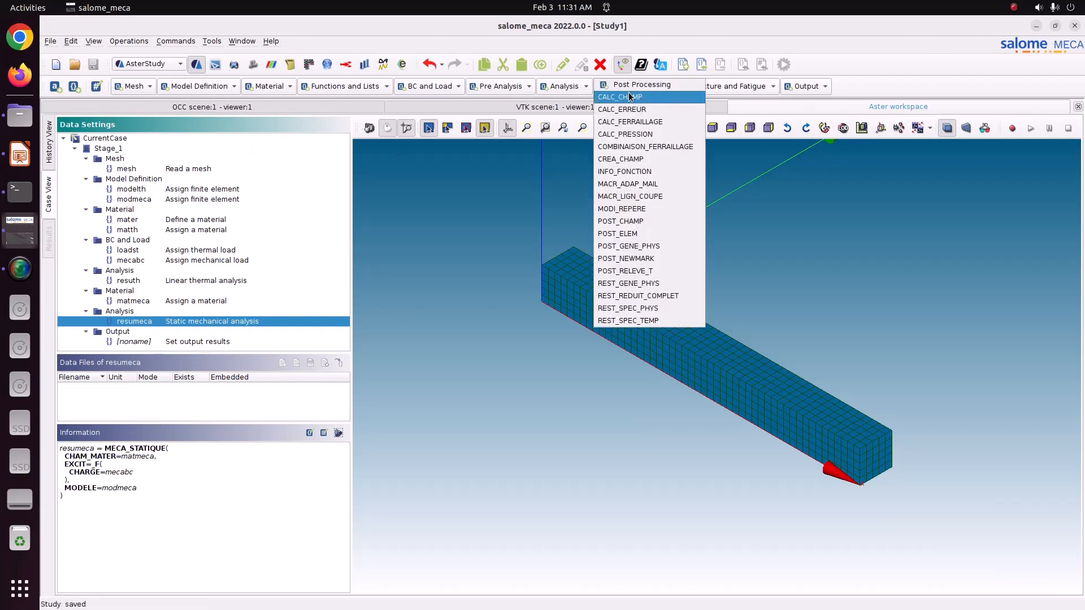
pyautogui.click(629, 95)
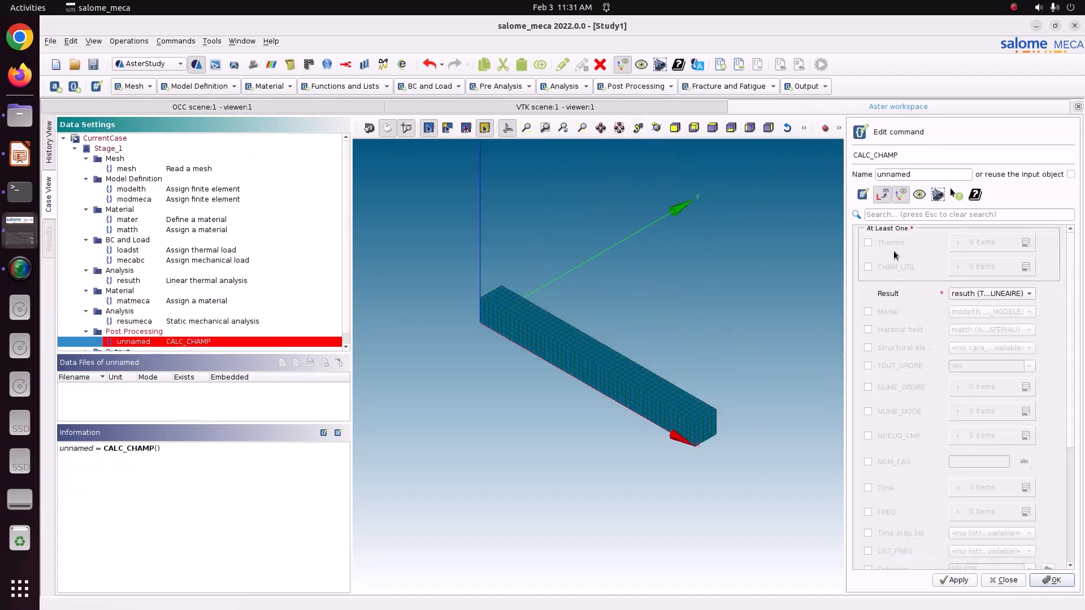
pyautogui.click(992, 294)
pyautogui.click(990, 308)
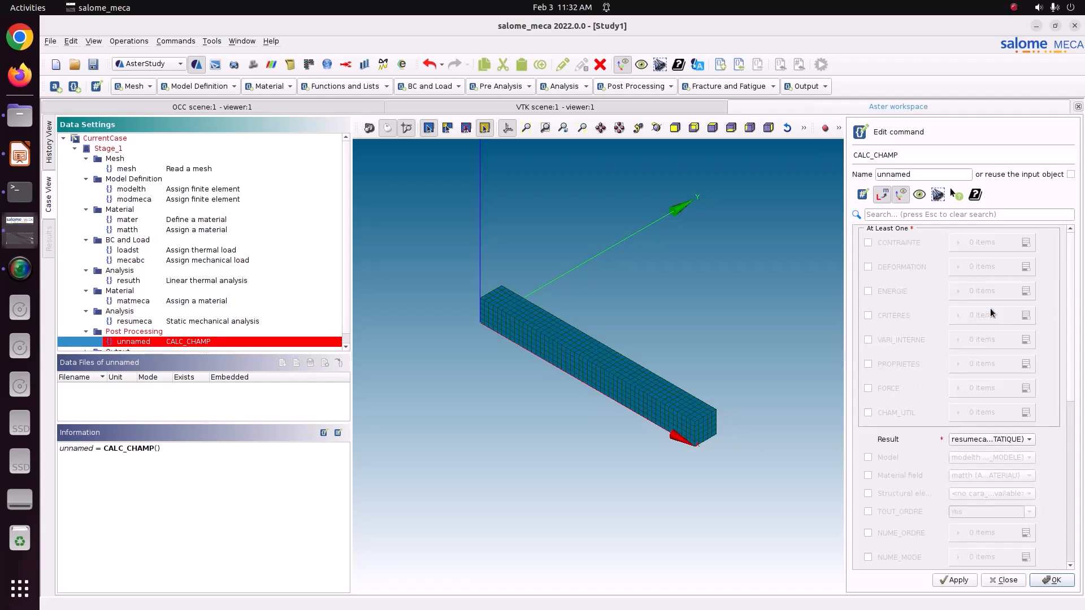
# Step: Enable CONTRAINTE and CRITERES in CALC_CHAMP and request the stress fields SIGM_ELNO and SIGM_NOEU
pyautogui.click(885, 244)
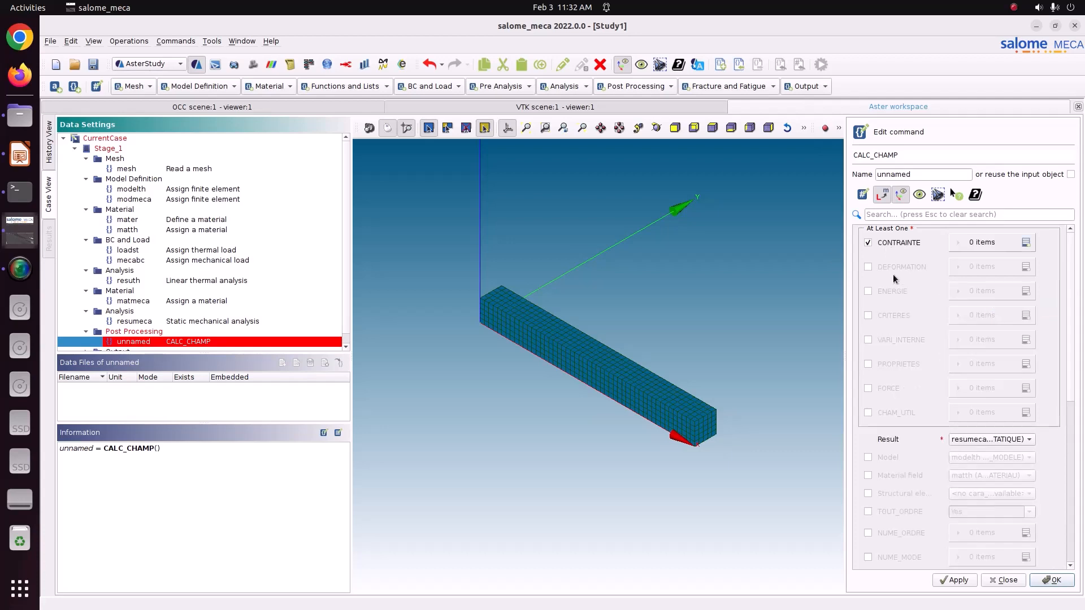
pyautogui.click(894, 315)
pyautogui.click(1025, 243)
pyautogui.click(1026, 242)
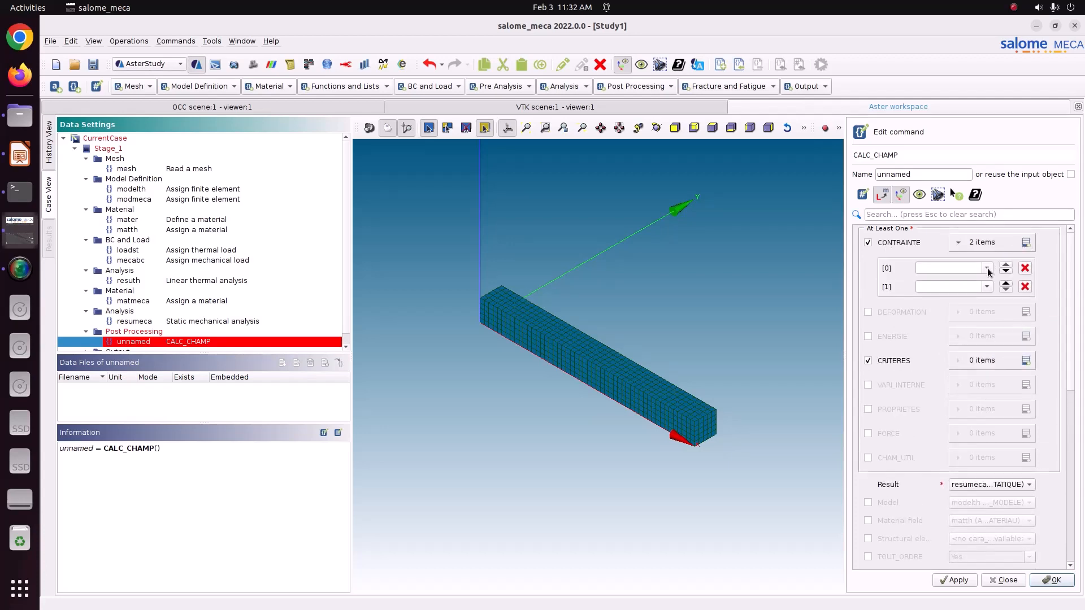
pyautogui.click(988, 269)
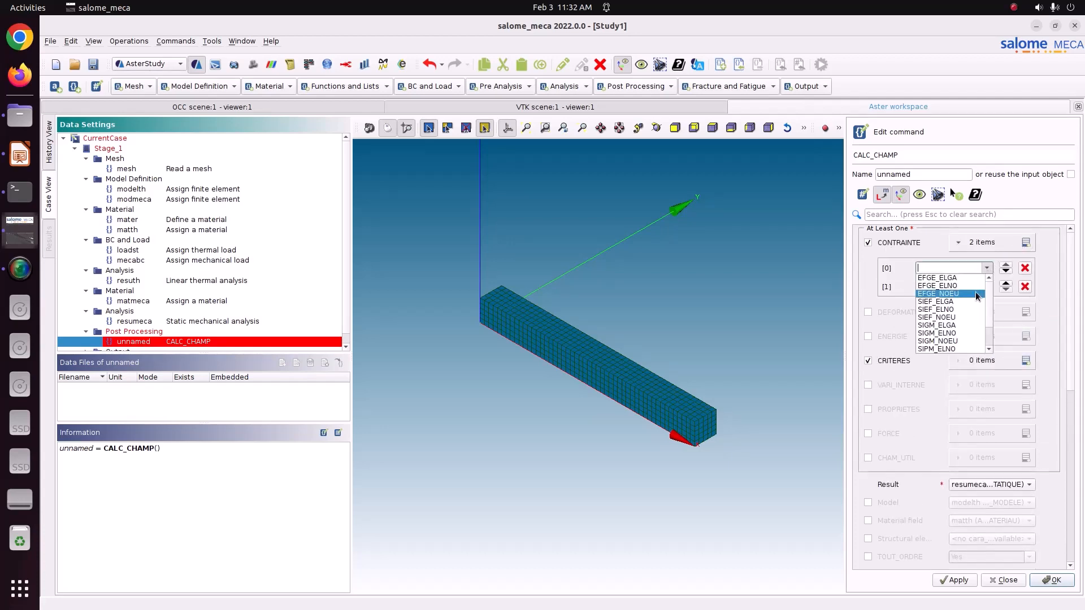
pyautogui.click(938, 334)
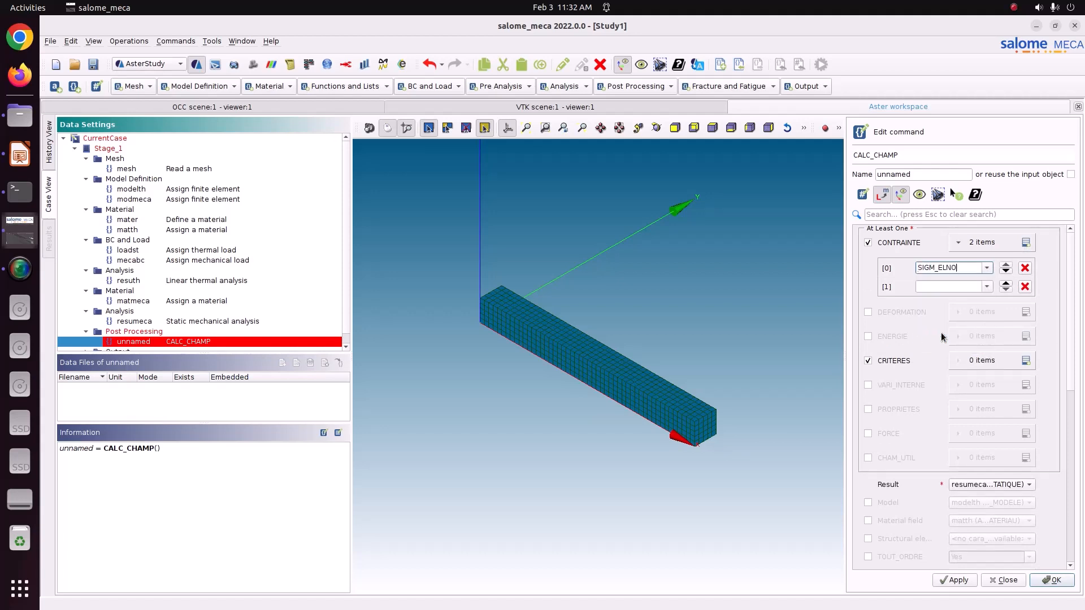
pyautogui.click(987, 287)
pyautogui.click(955, 359)
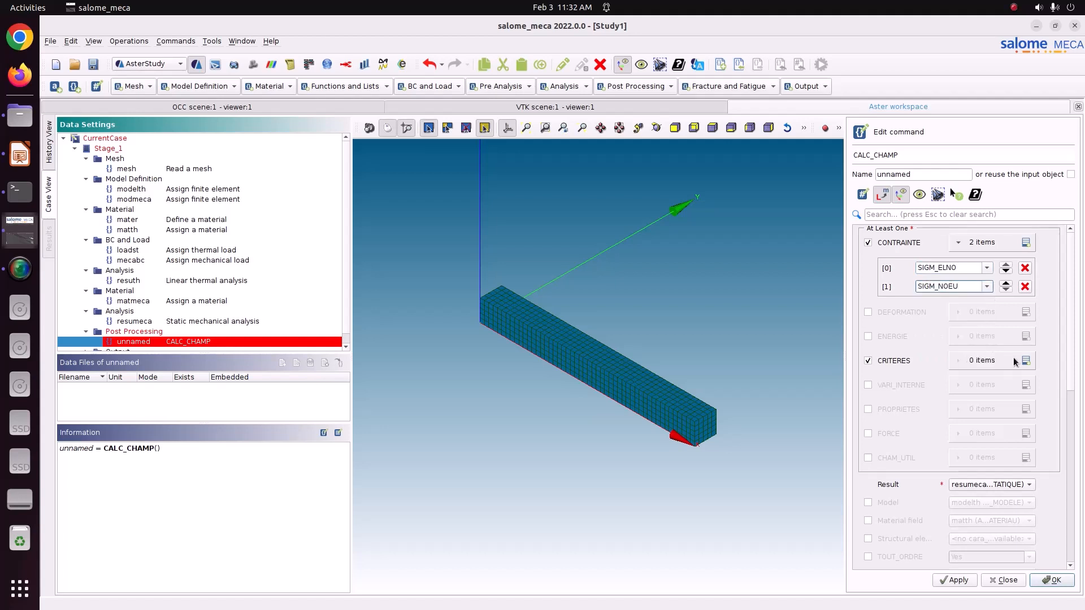
# Step: Add the fields SIEQ_ELNO and SIEQ_NOEU to the CRITERES list of CALC_CHAMP
pyautogui.click(1024, 360)
pyautogui.click(1025, 360)
pyautogui.click(987, 386)
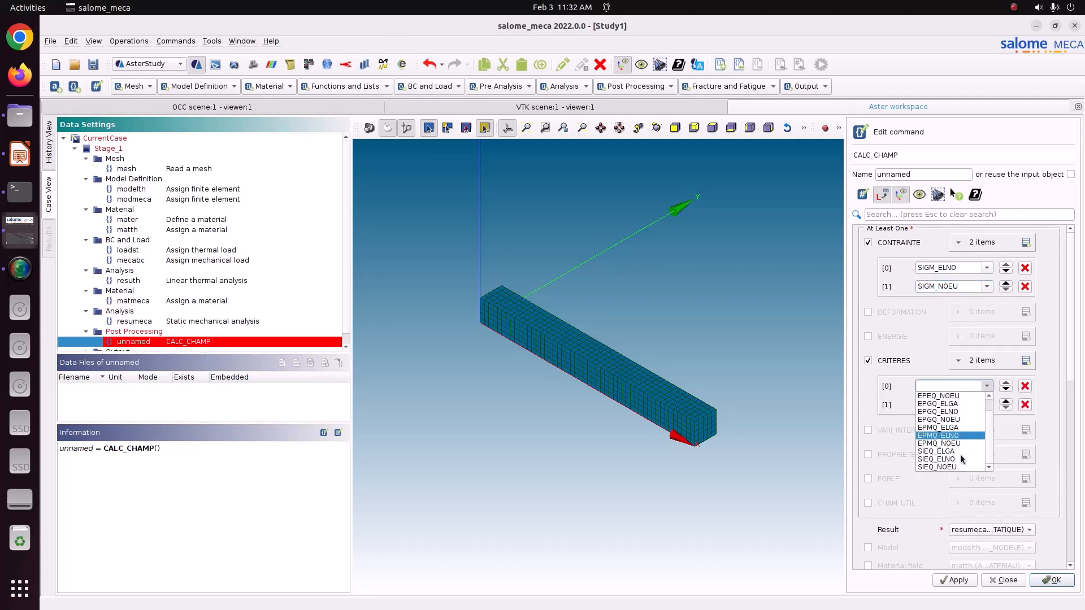
pyautogui.click(954, 459)
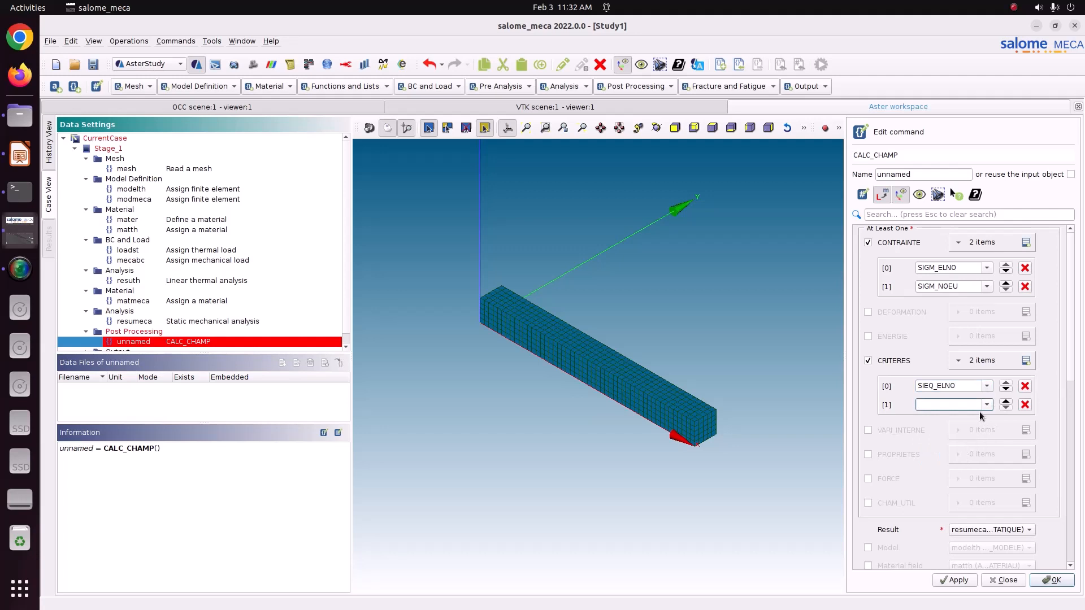
pyautogui.click(987, 405)
pyautogui.scroll(-1, 962, 466)
pyautogui.click(953, 486)
# Step: Make the CALC_CHAMP command reuse its input object and save it
pyautogui.click(956, 581)
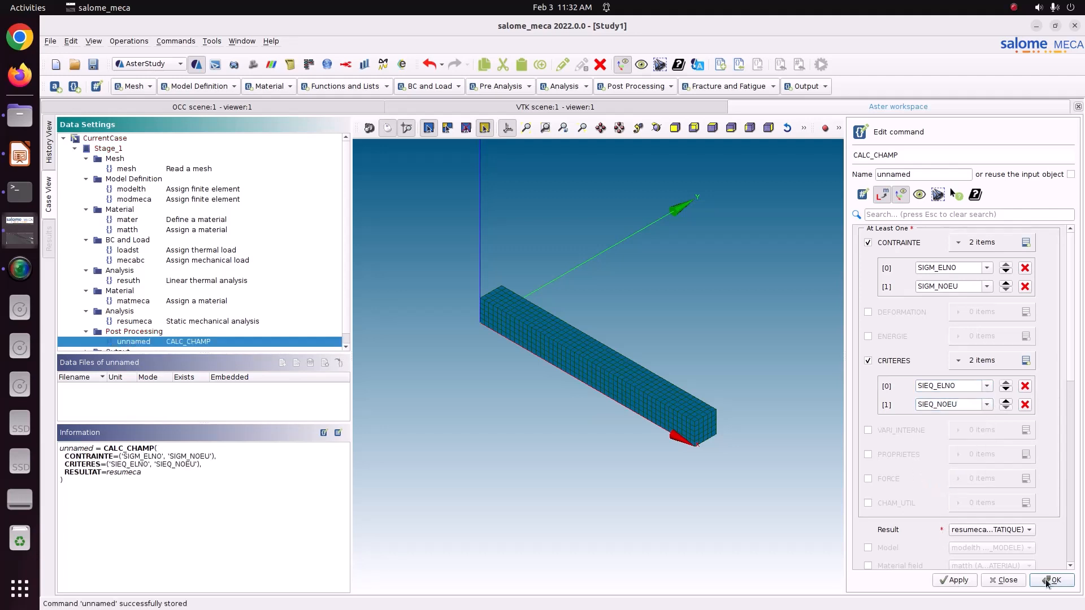
pyautogui.click(1071, 175)
pyautogui.click(955, 581)
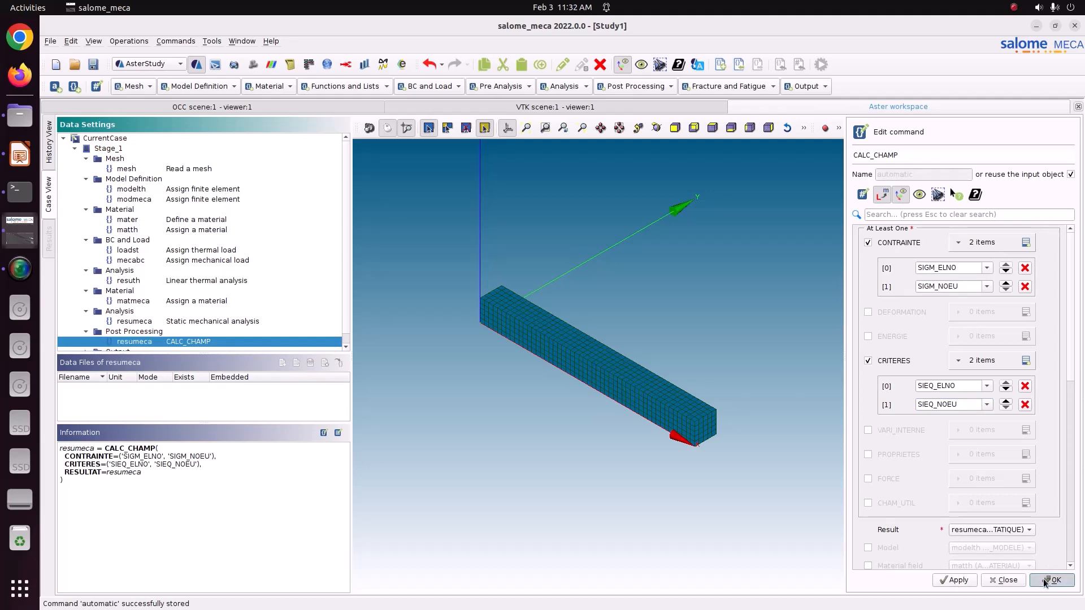
pyautogui.click(1051, 581)
# Step: Switch the second result of the output command to resumeca from CALC_CHAMP
pyautogui.scroll(-1, 213, 341)
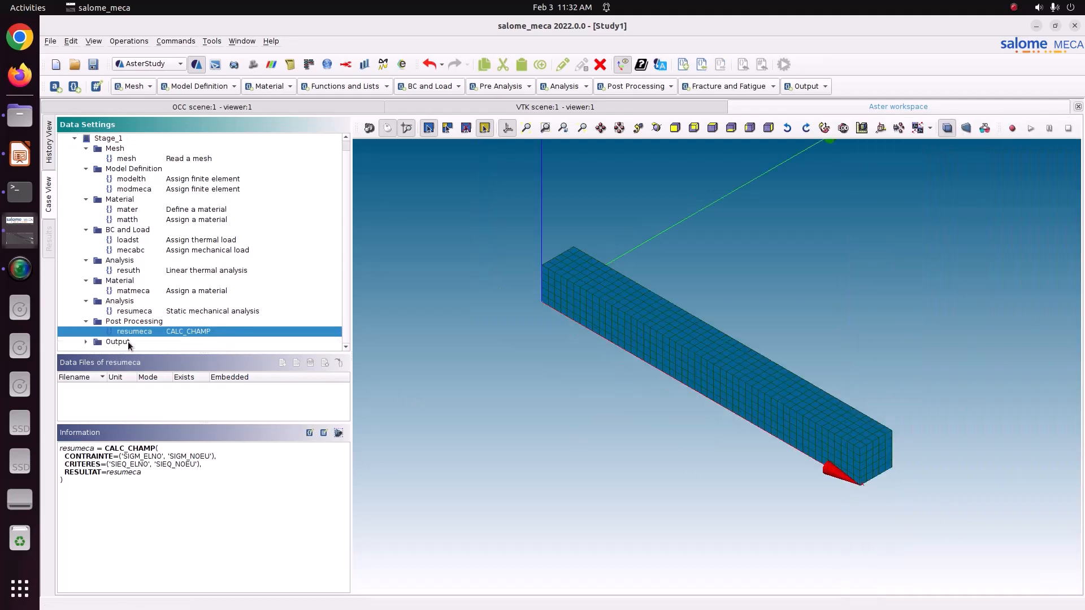
pyautogui.click(86, 342)
pyautogui.doubleClick(159, 341)
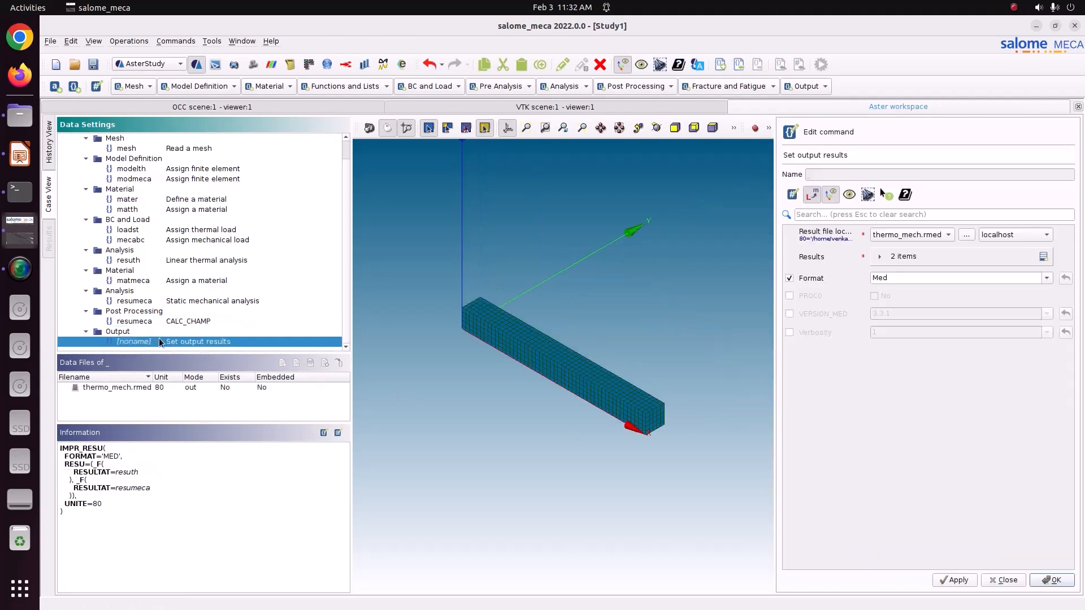
pyautogui.click(912, 258)
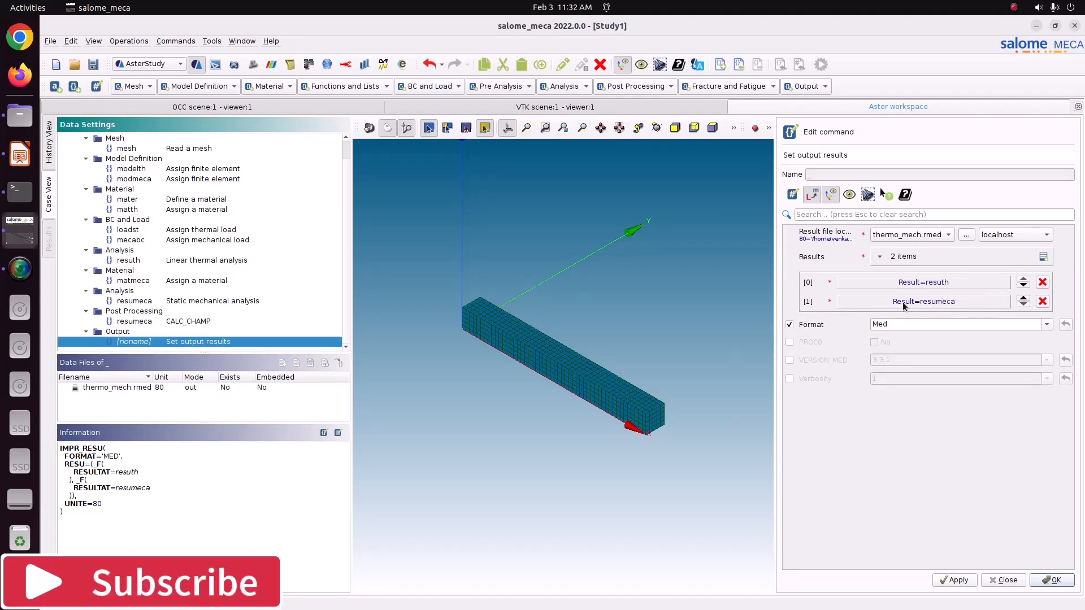
pyautogui.click(935, 302)
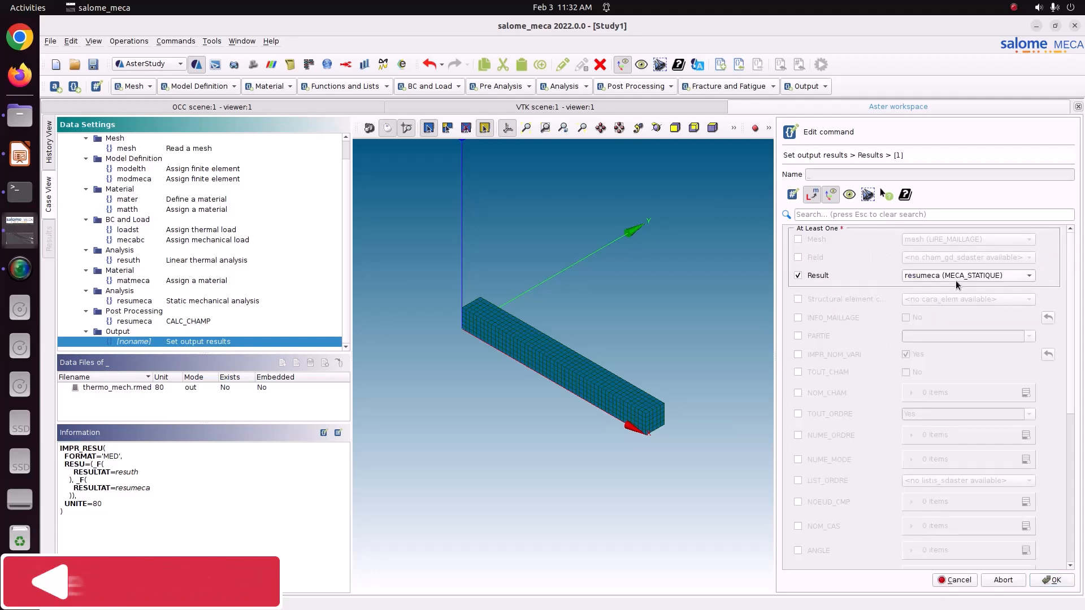
pyautogui.click(955, 278)
pyautogui.click(938, 289)
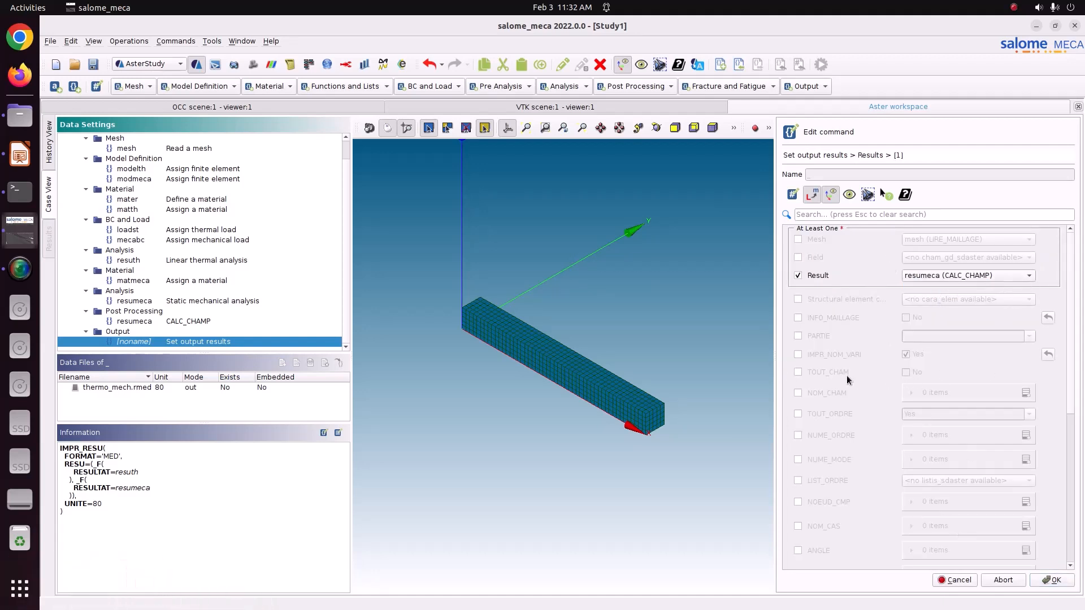
# Step: Enable TOUT_CHAM with Yes for the resumeca output and save the output command
pyautogui.click(827, 372)
pyautogui.click(906, 372)
pyautogui.click(1061, 584)
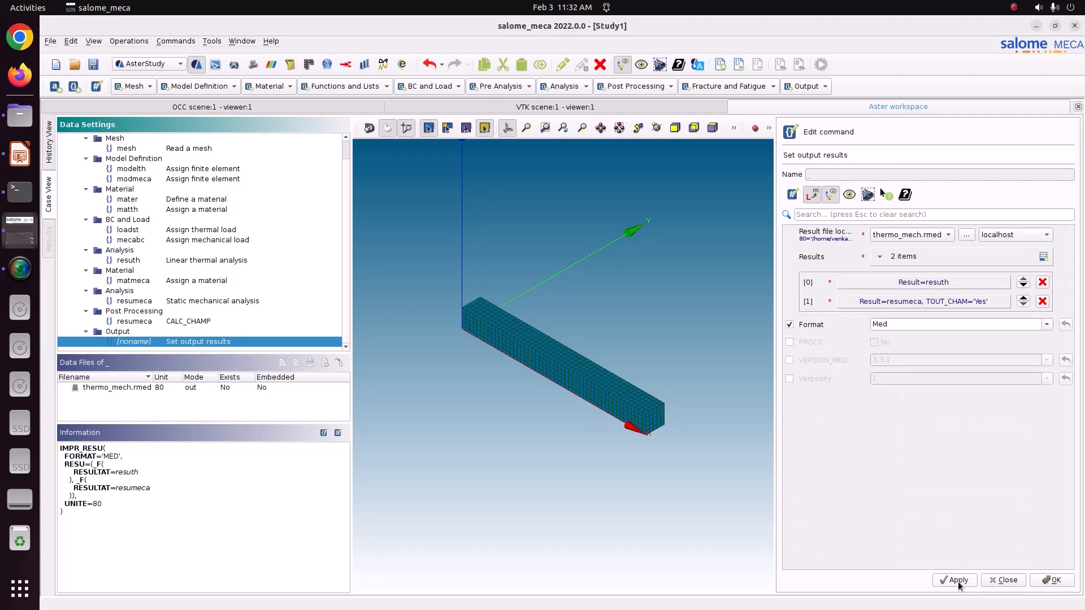
pyautogui.click(961, 580)
pyautogui.click(1052, 580)
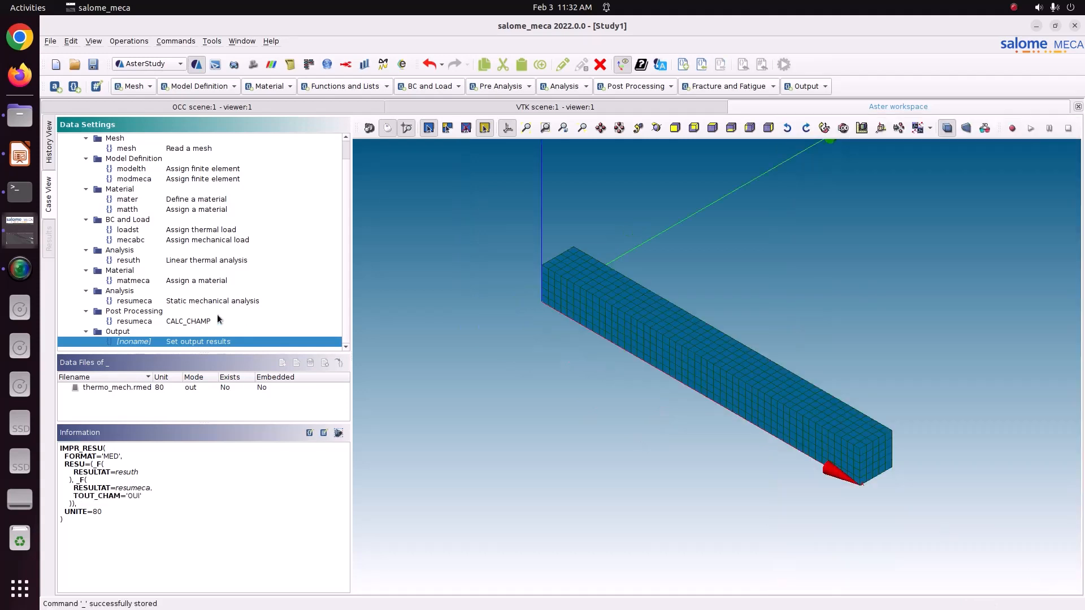
pyautogui.scroll(1, 221, 317)
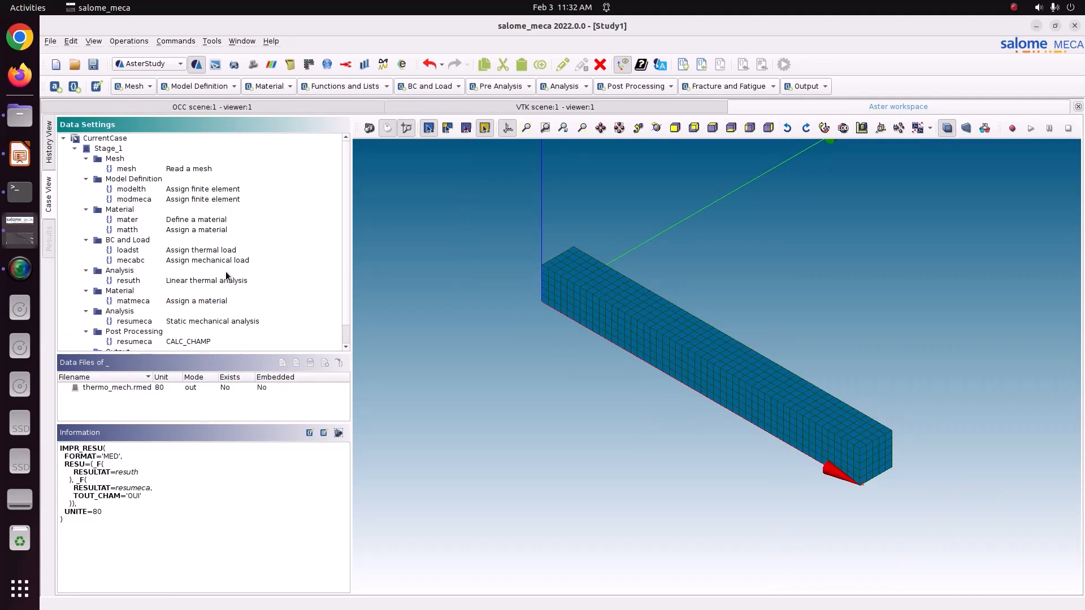
# Step: Mark Stage_1 for execution, set auto refresh to 5s and memory to 4048, and run the case
pyautogui.click(48, 144)
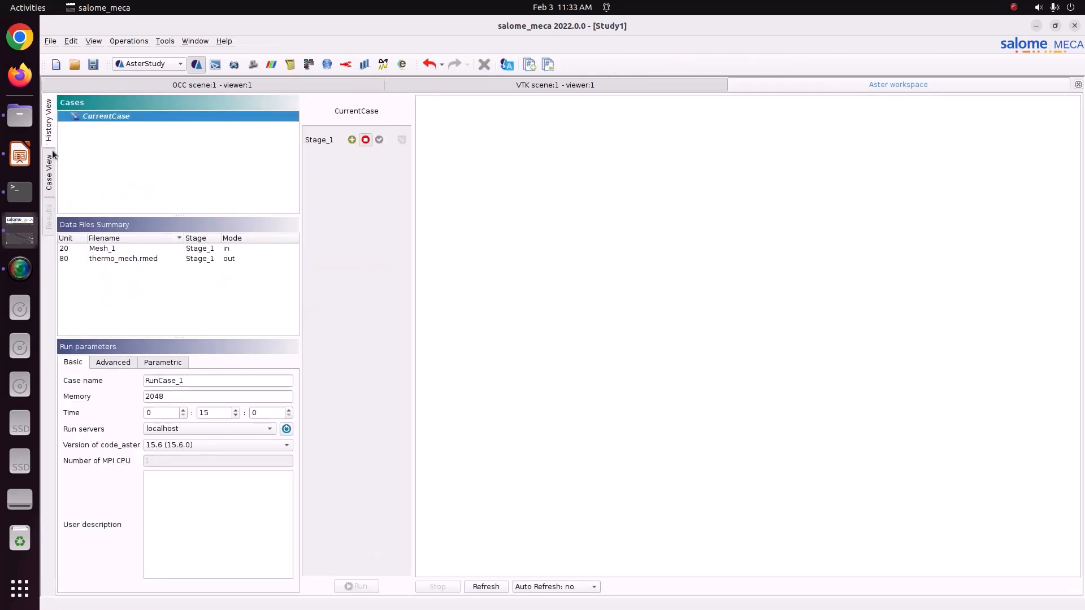
pyautogui.click(349, 139)
pyautogui.click(531, 587)
pyautogui.click(577, 535)
pyautogui.moveTo(165, 398); pyautogui.dragTo(87, 387)
pyautogui.write('4048')
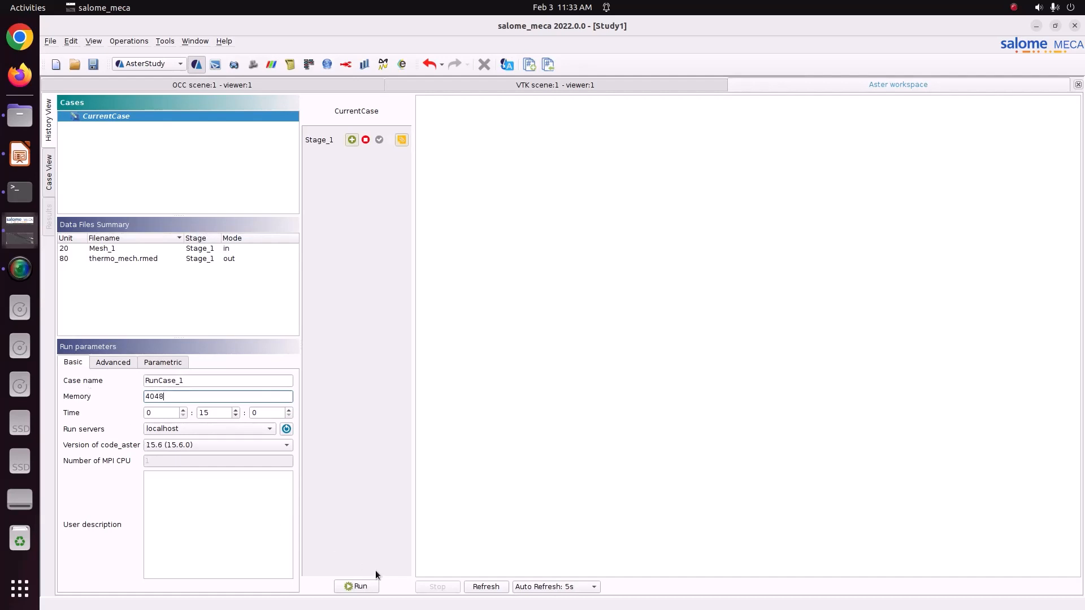
pyautogui.click(369, 587)
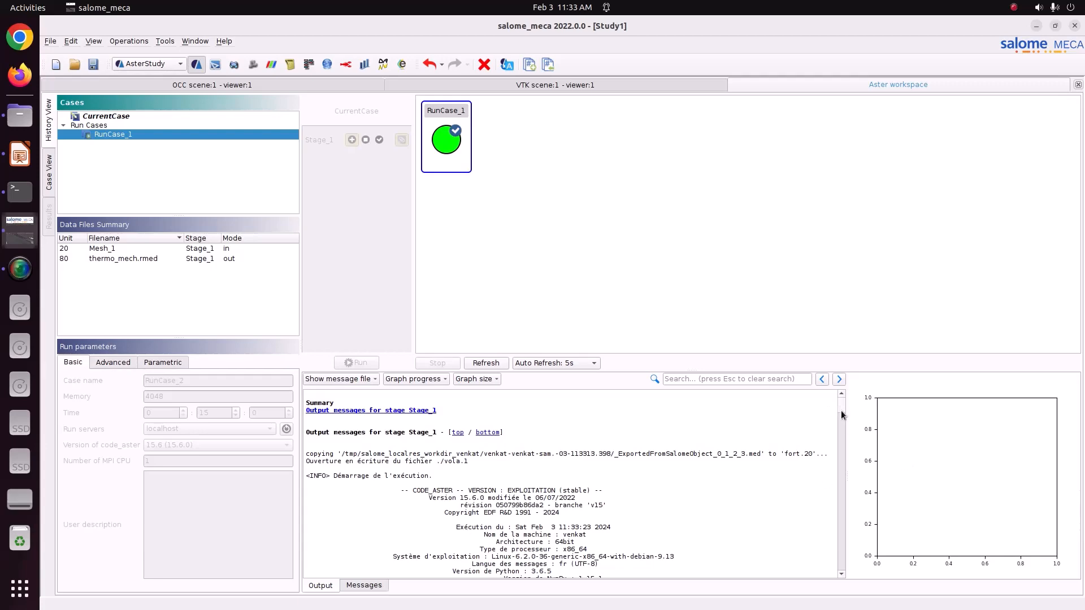
# Step: Examine the end of the run output and of the Stage_1 'message' file for the job diagnostic, and close the file
pyautogui.moveTo(837, 406); pyautogui.dragTo(834, 577)
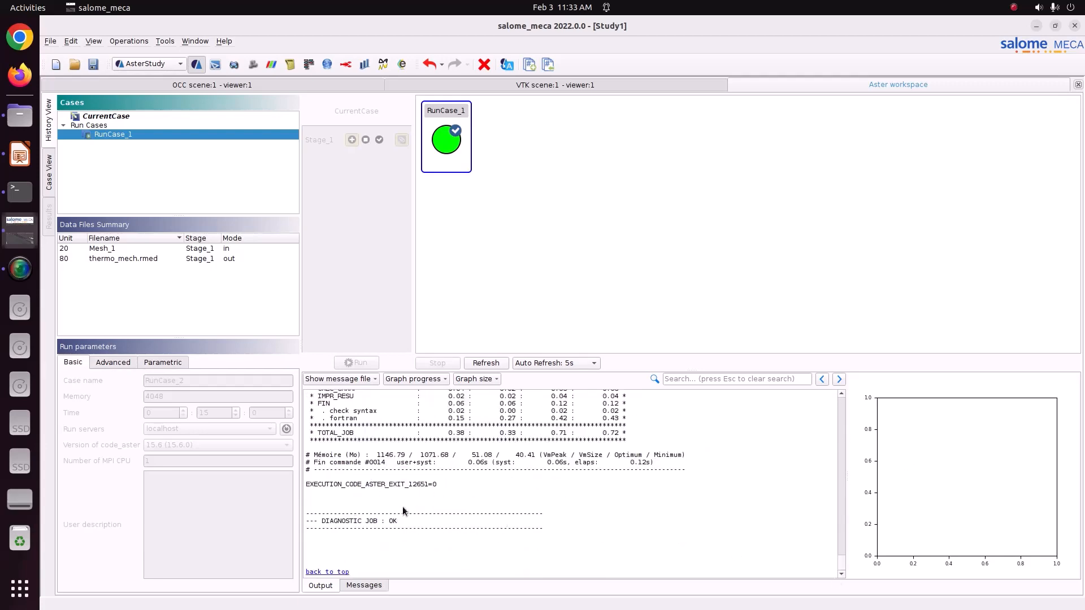
pyautogui.click(362, 381)
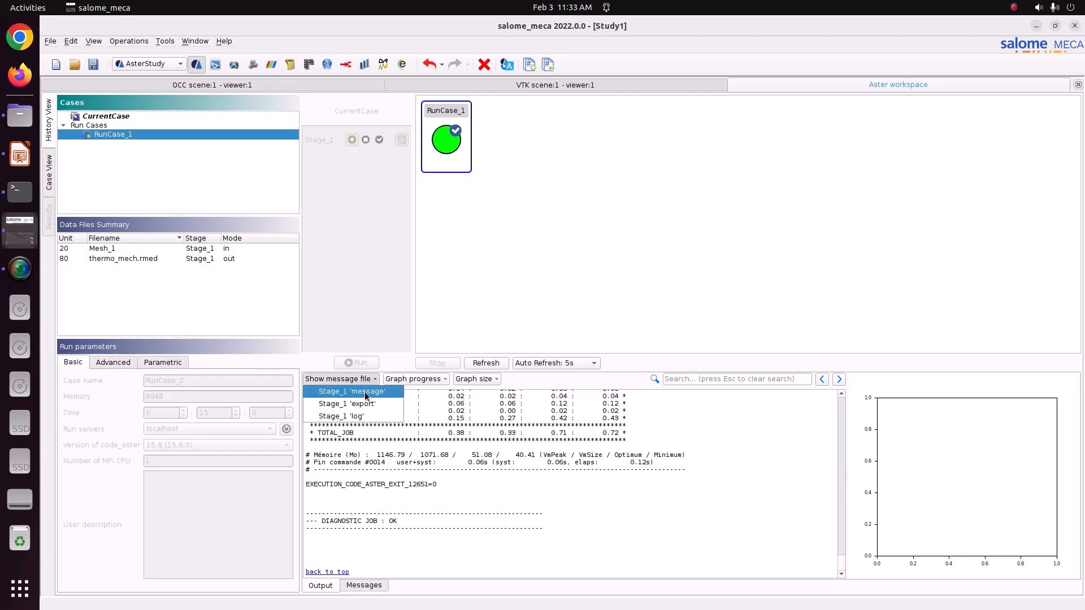
pyautogui.click(365, 392)
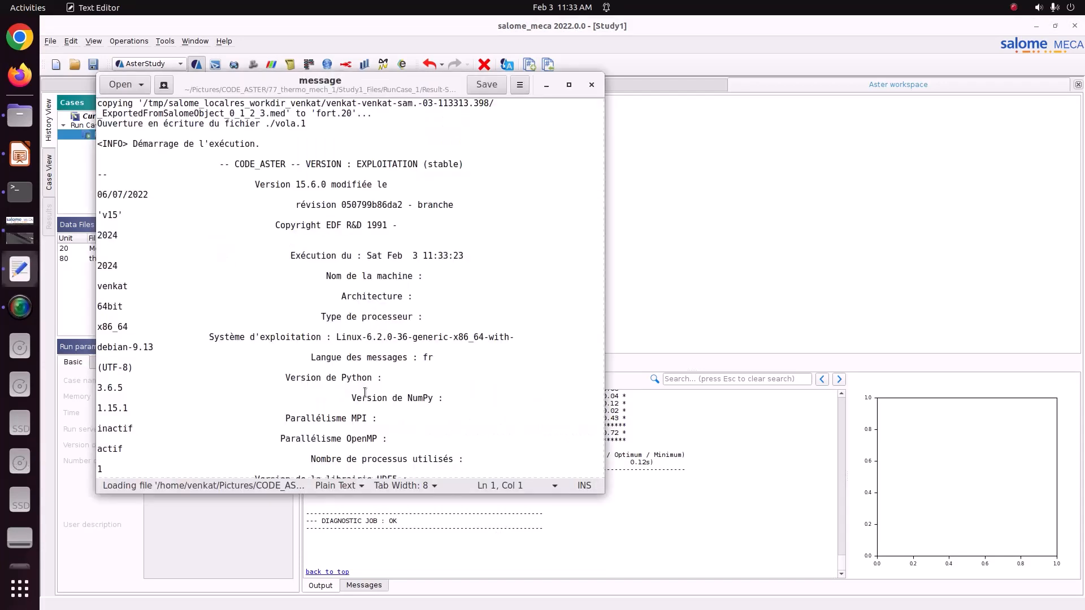
pyautogui.scroll(-15, 390, 246)
pyautogui.scroll(-20, 393, 247)
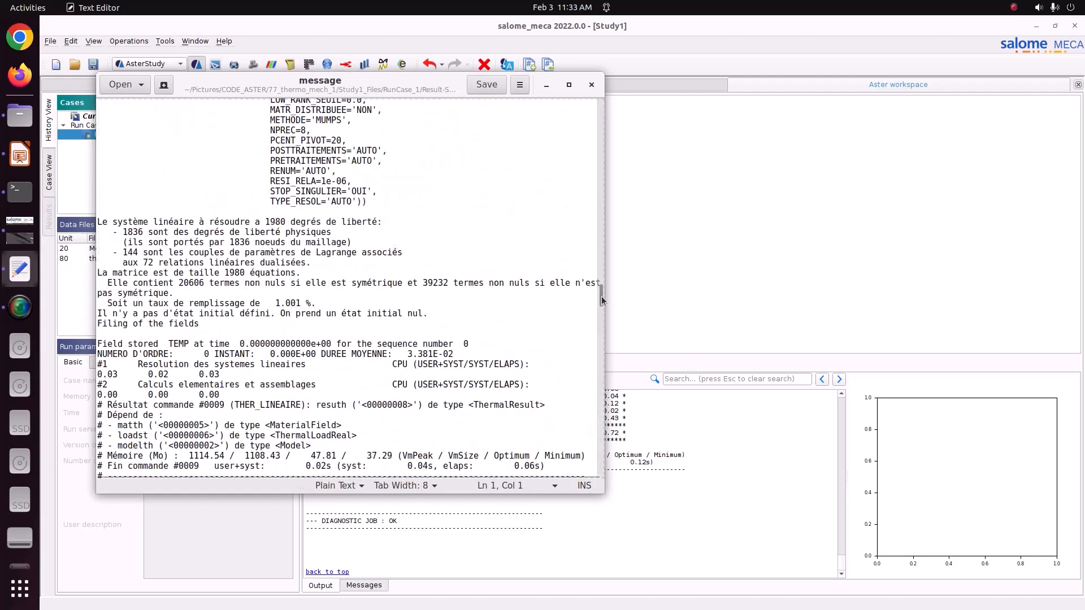
pyautogui.moveTo(602, 298); pyautogui.dragTo(595, 526)
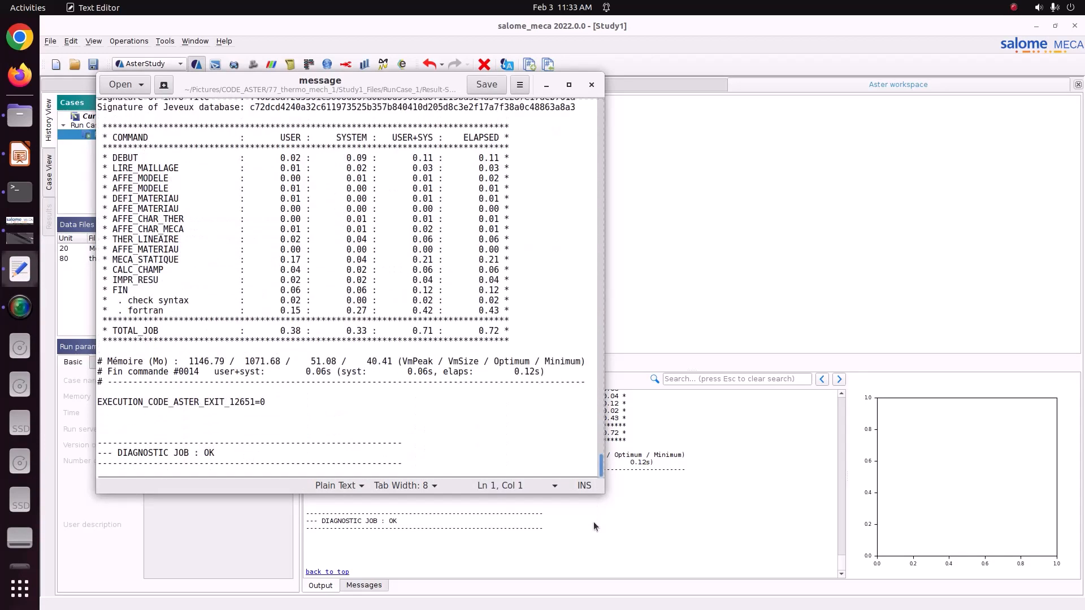
pyautogui.click(591, 86)
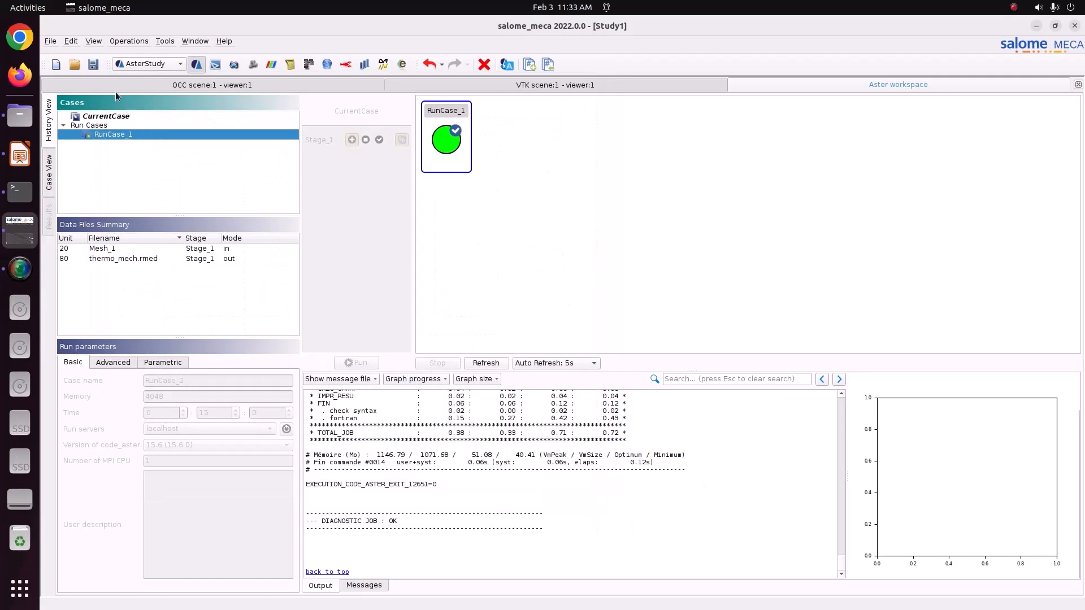
# Step: Save the study and switch to the ParaVIS module
pyautogui.click(93, 65)
pyautogui.click(144, 64)
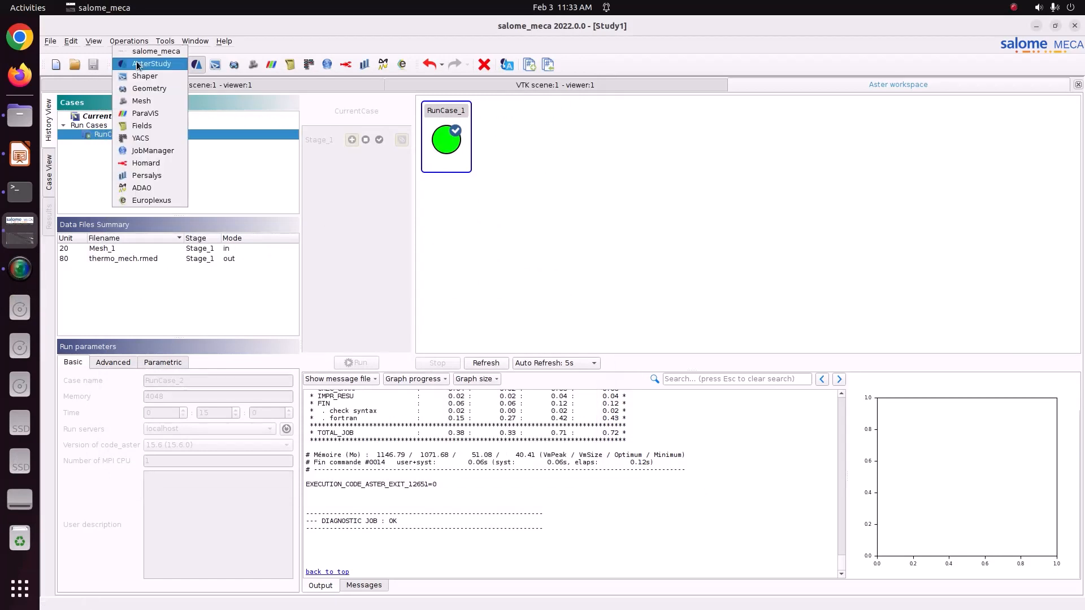
pyautogui.click(134, 114)
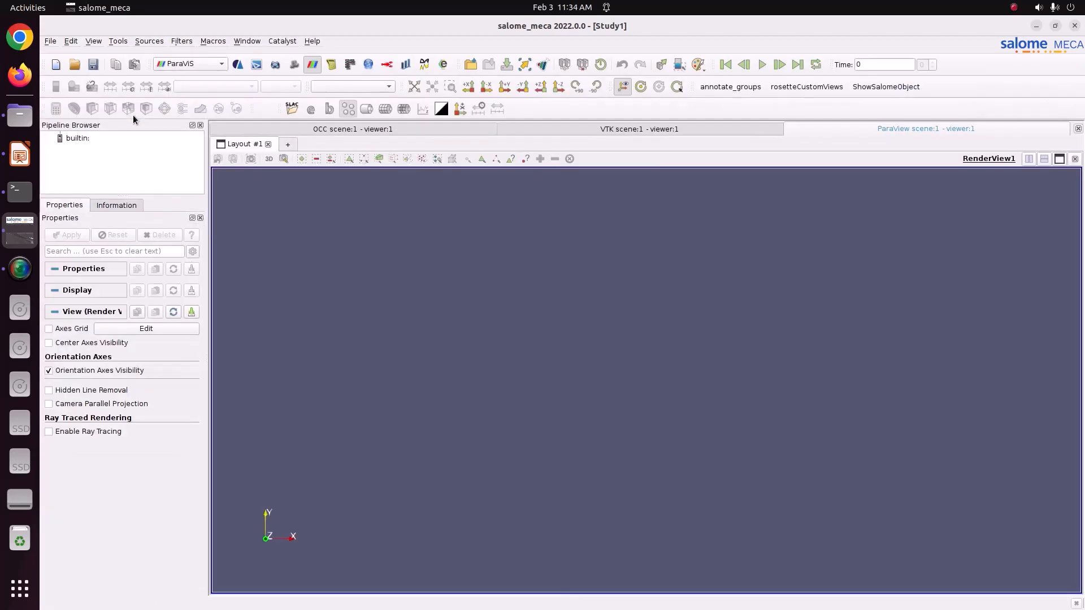
# Step: Open the result file thermo_mech.rmed from the Pictures/CODE_ASTER/77_thermo_mech_1 folder
pyautogui.click(73, 141)
pyautogui.rightClick(73, 142)
pyautogui.click(95, 147)
pyautogui.click(357, 241)
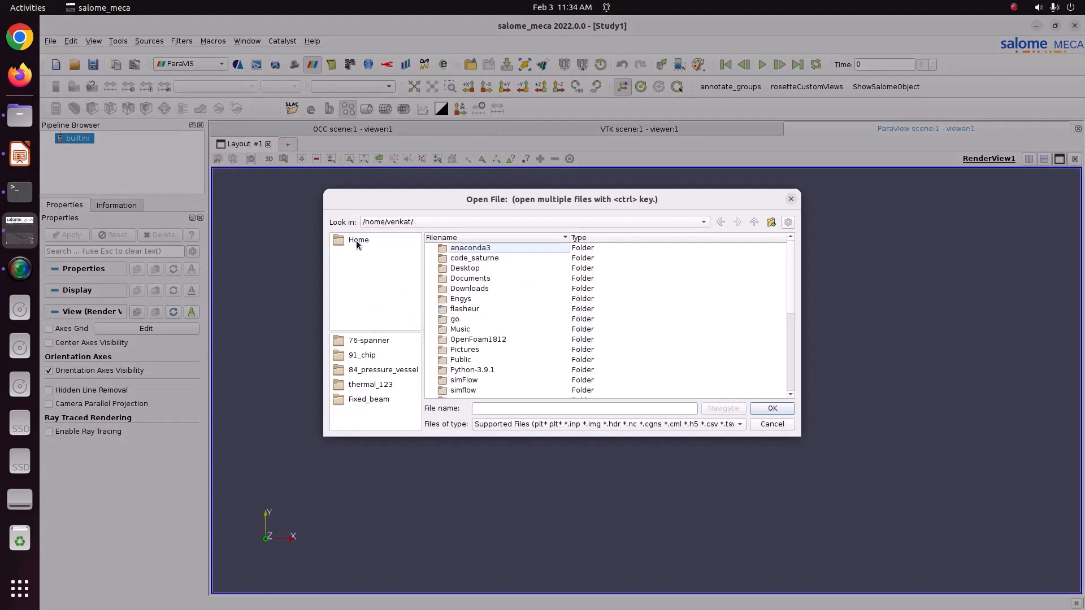
pyautogui.doubleClick(482, 355)
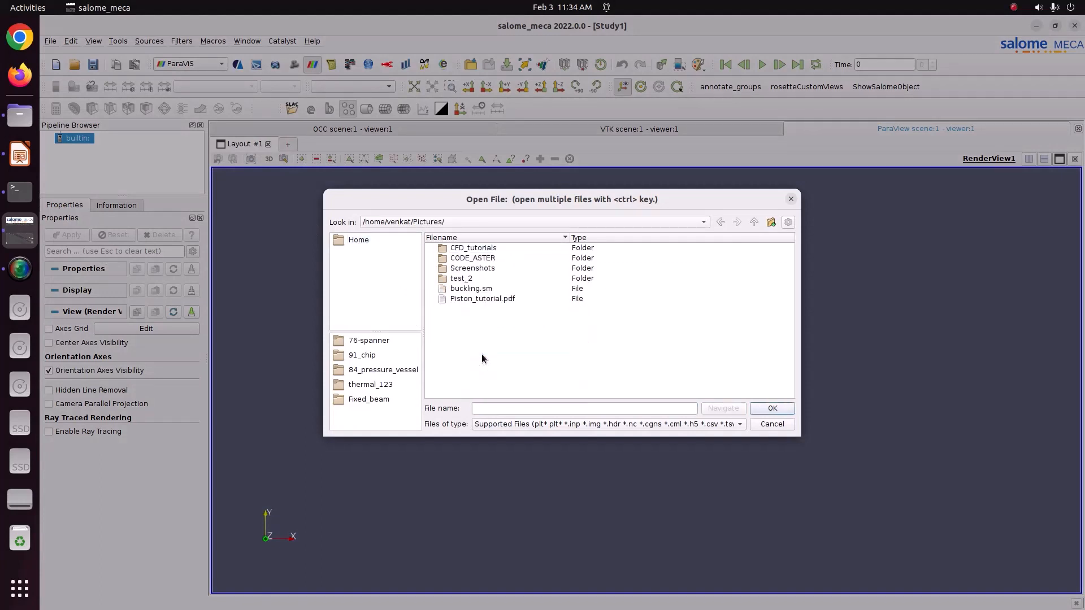
pyautogui.doubleClick(481, 258)
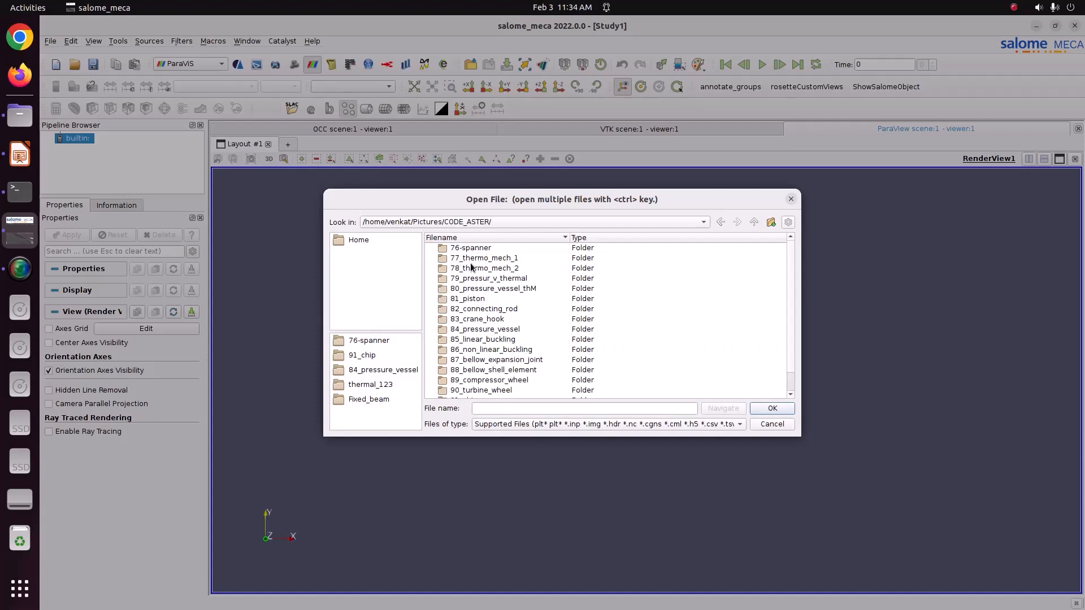
pyautogui.doubleClick(471, 262)
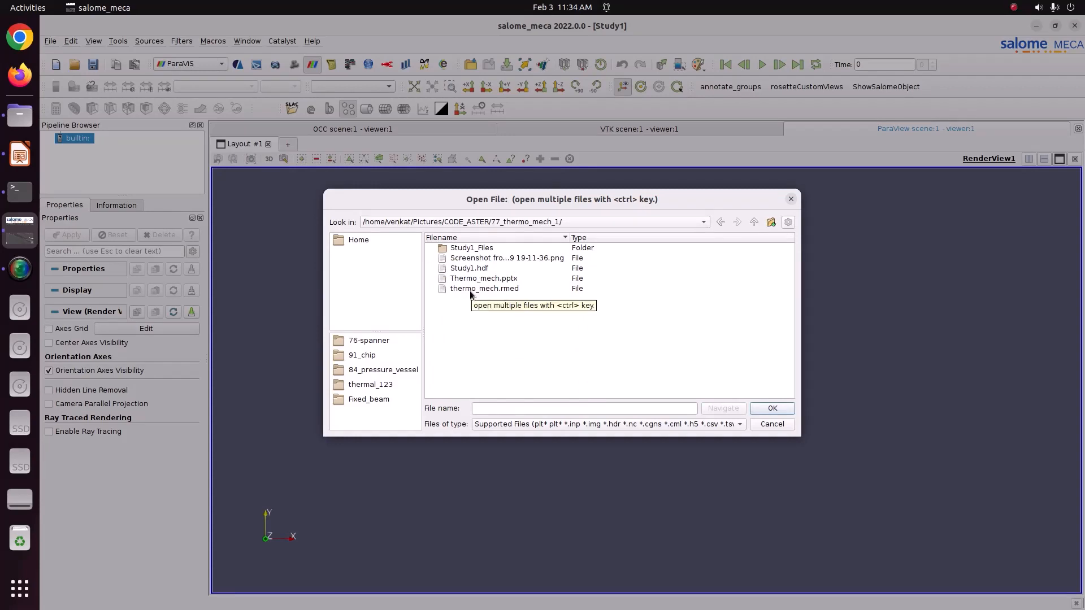
pyautogui.click(470, 289)
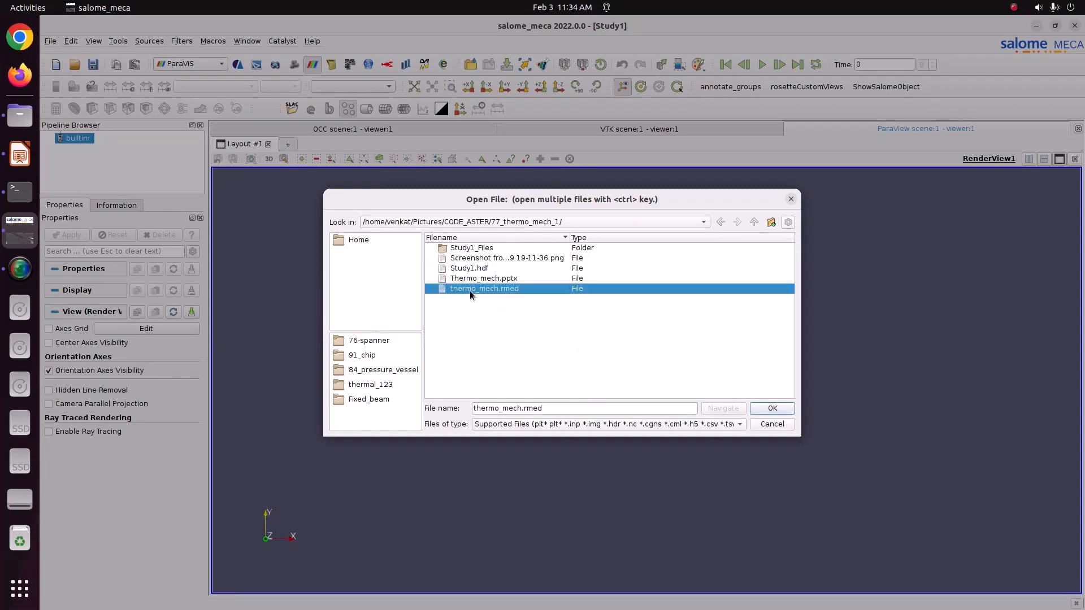
pyautogui.click(772, 408)
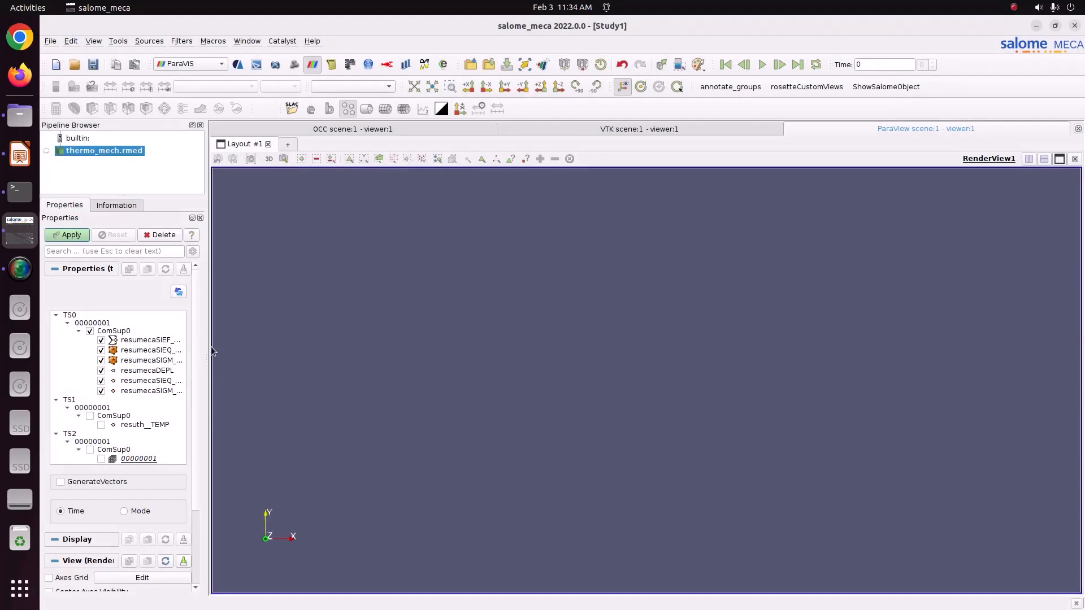
# Step: Select the resuth__TEMP field of thermo_mech.rmed instead of the resumeca fields and load it
pyautogui.moveTo(206, 346); pyautogui.dragTo(283, 347)
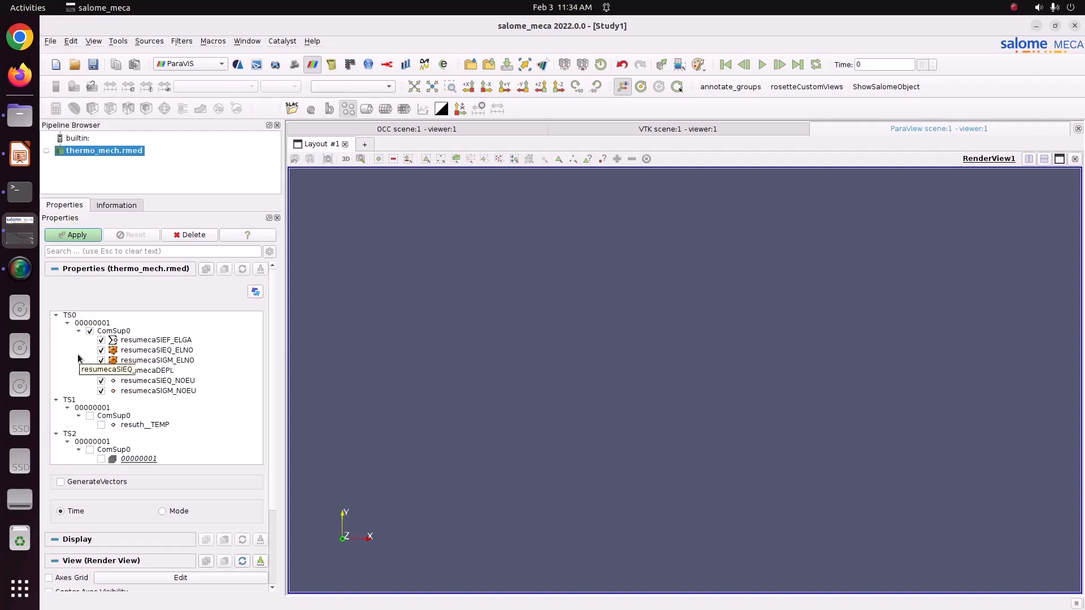
pyautogui.click(101, 425)
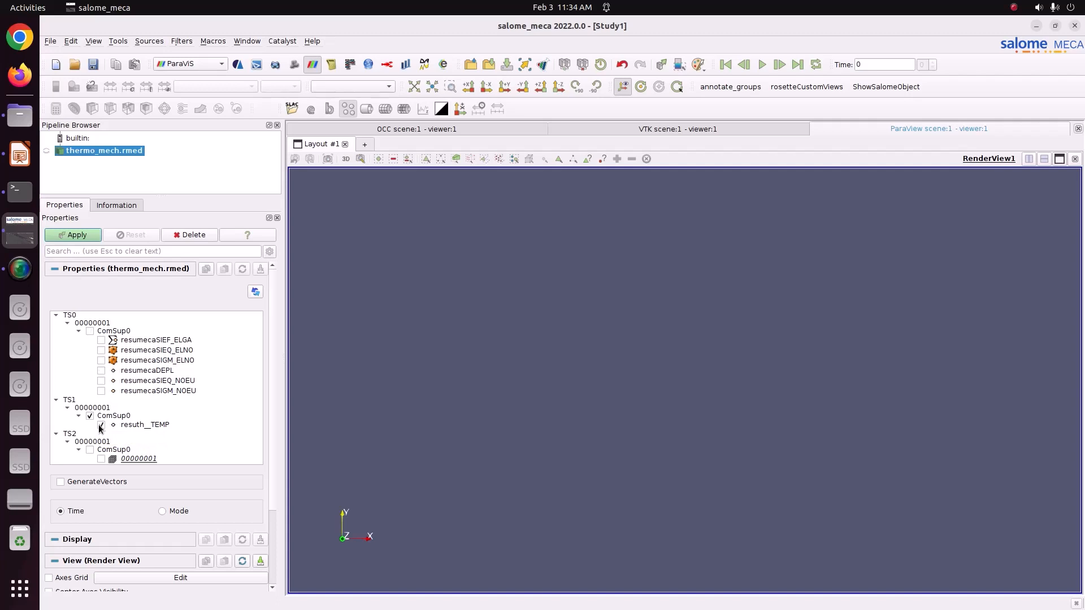
pyautogui.click(91, 239)
# Step: Color the bar by resuth__TEMP and place the color legend above the bar's cold end
pyautogui.click(258, 86)
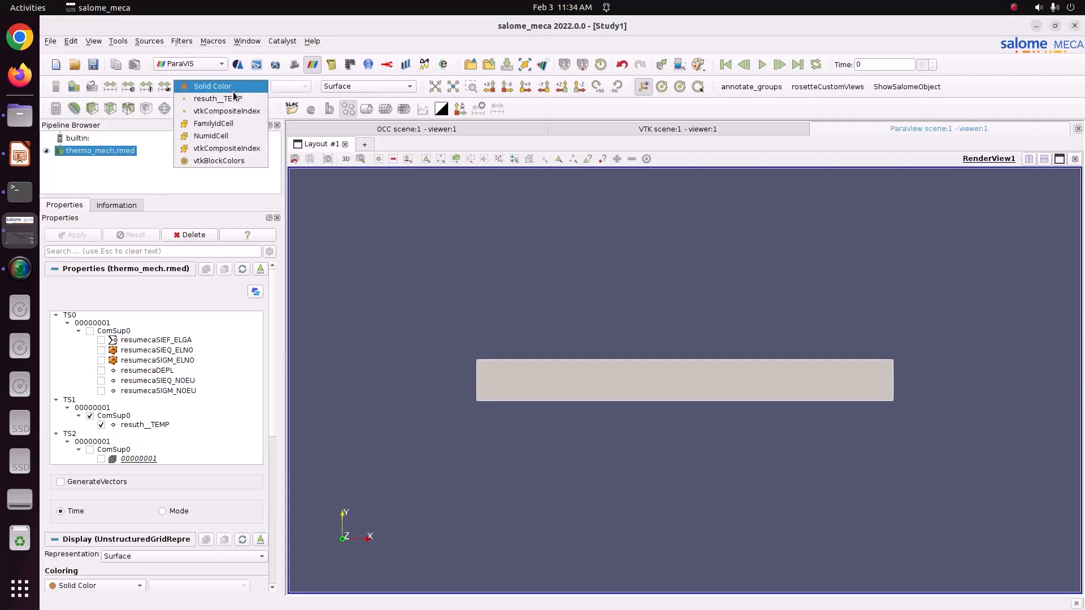
pyautogui.click(239, 115)
pyautogui.moveTo(669, 270); pyautogui.dragTo(588, 303)
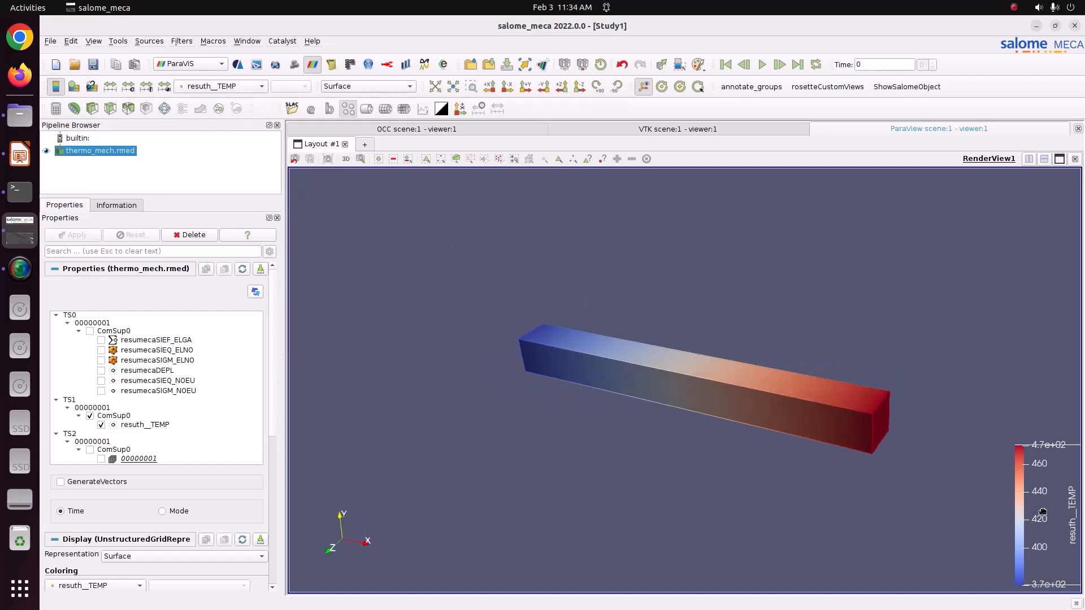
pyautogui.moveTo(1044, 512); pyautogui.dragTo(390, 289)
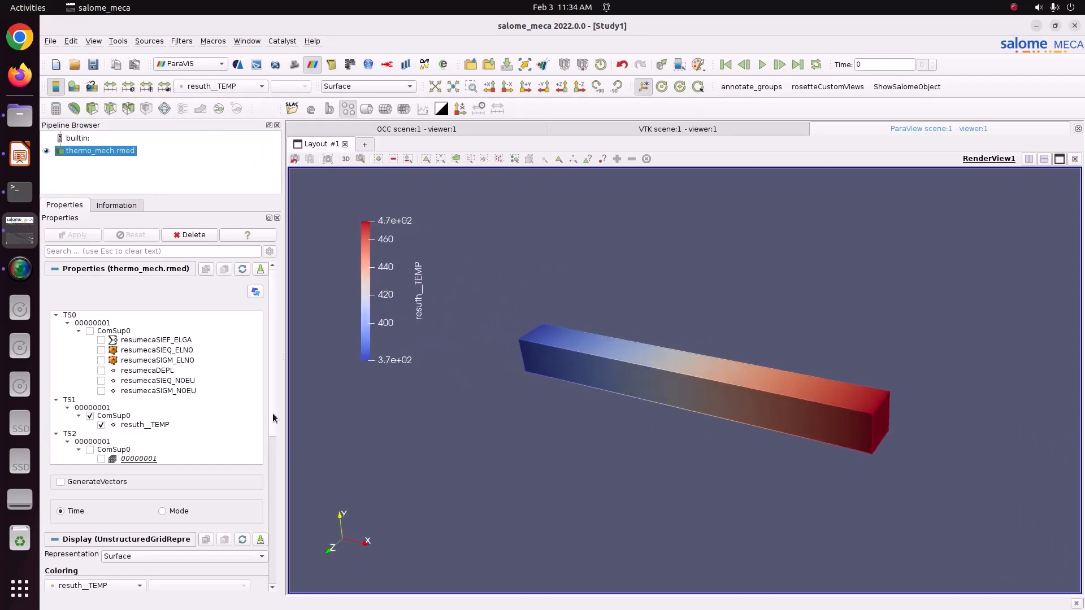
# Step: Apply the Blue to Red Rainbow preset from the Rainbow group to the temperature color map
pyautogui.moveTo(273, 412); pyautogui.dragTo(273, 494)
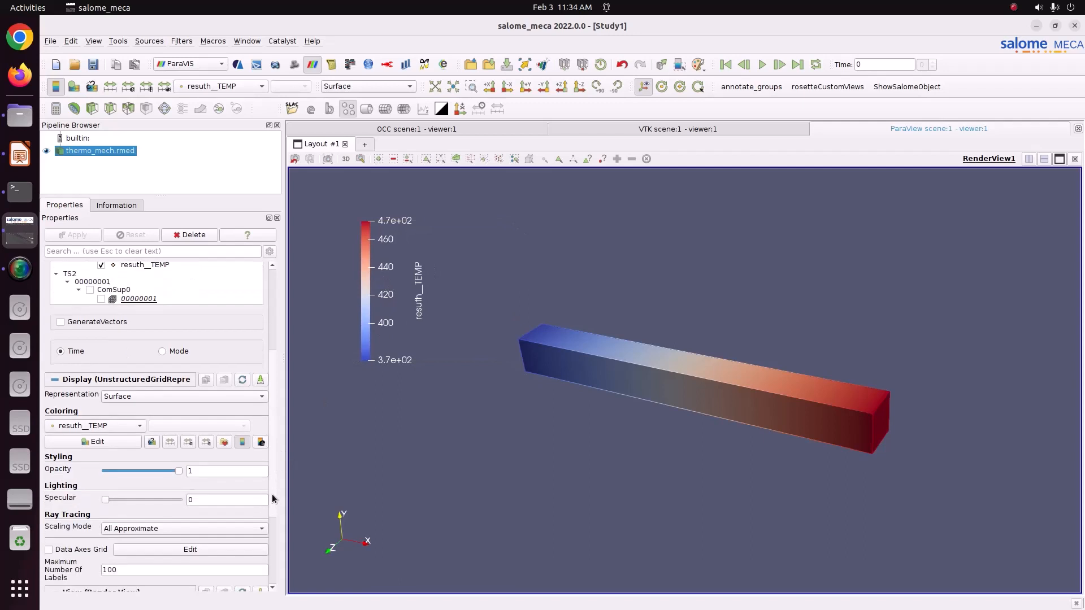
pyautogui.click(225, 442)
pyautogui.click(707, 157)
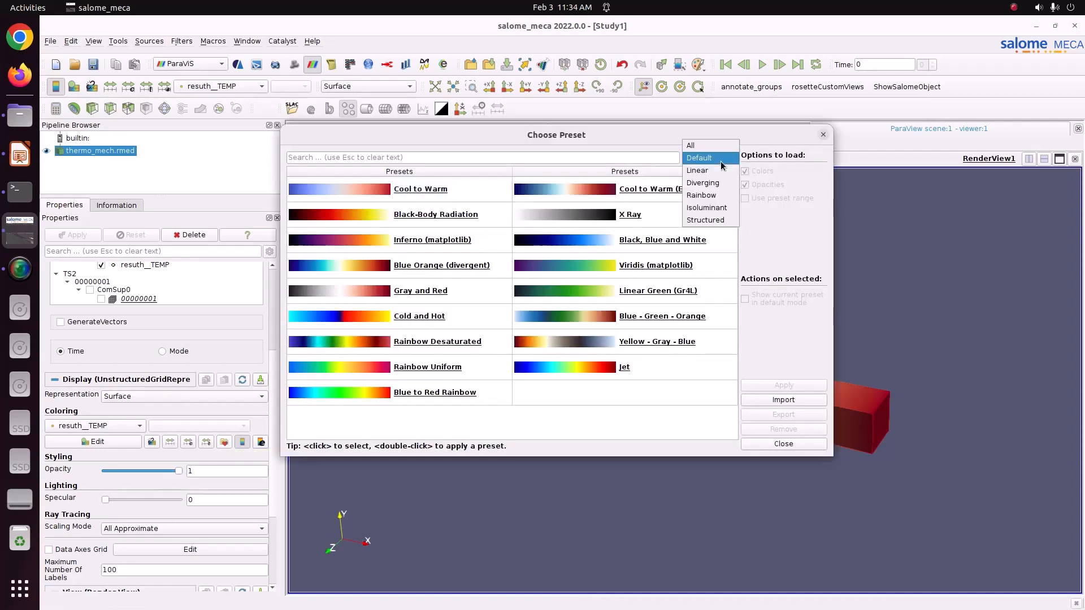
pyautogui.click(714, 195)
pyautogui.click(712, 214)
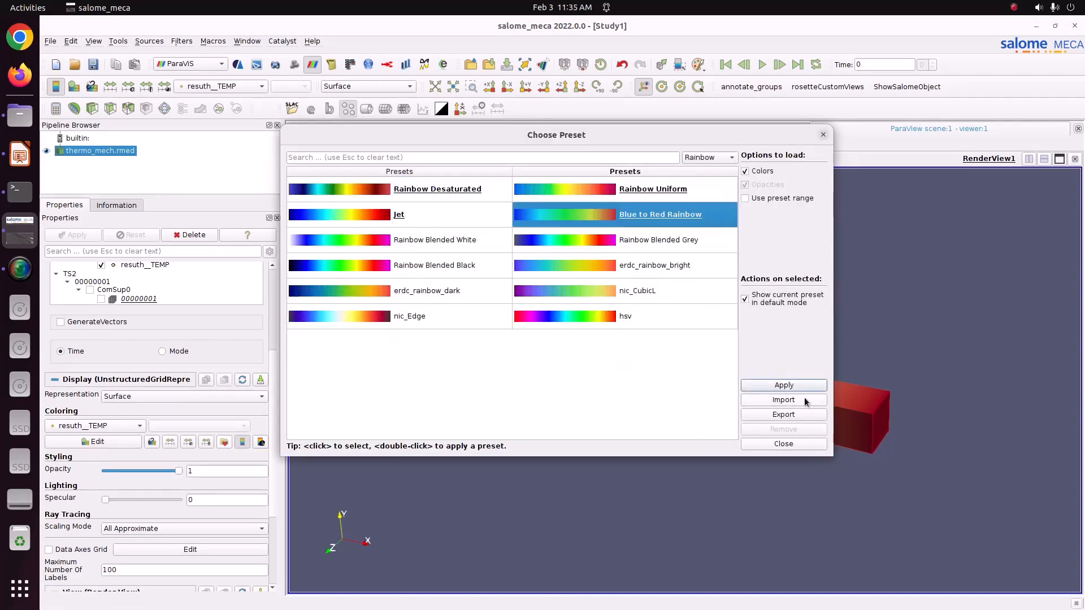
pyautogui.click(786, 444)
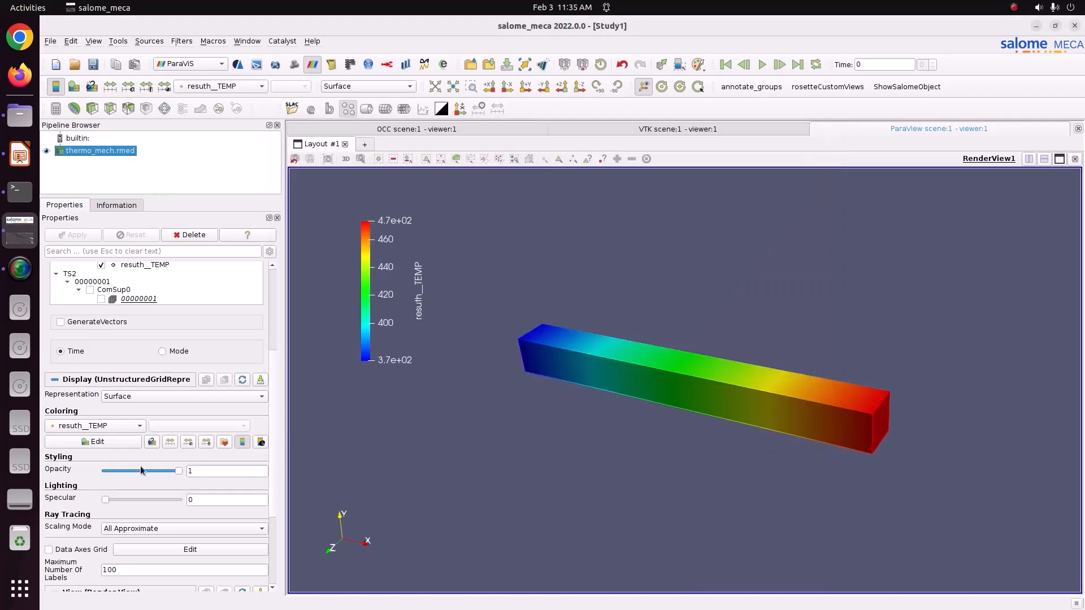
# Step: Set the number of table values of the resuth__TEMP color map to 12
pyautogui.click(106, 428)
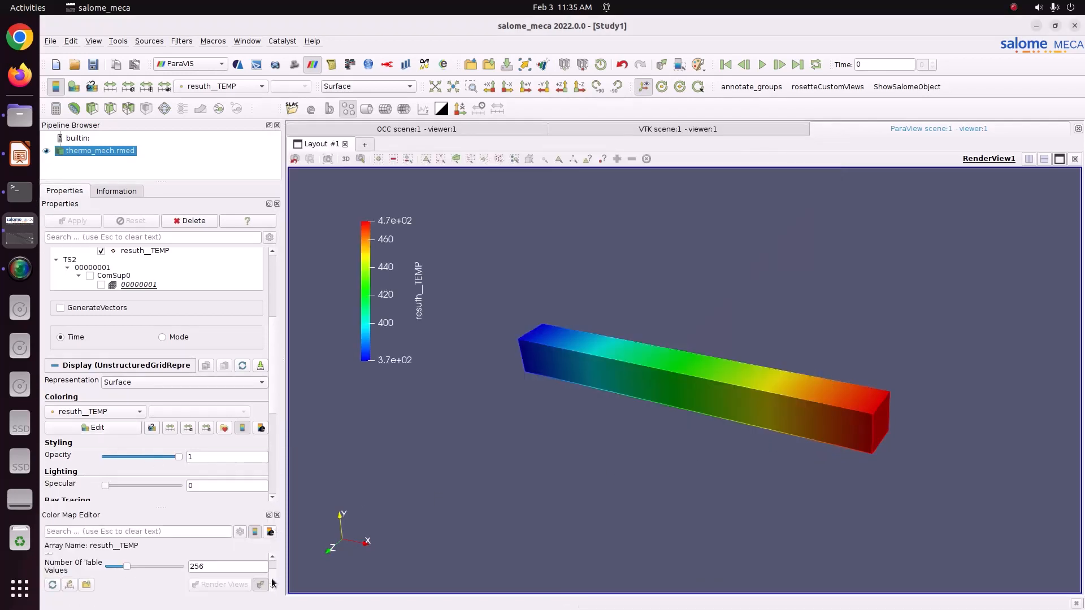
pyautogui.doubleClick(219, 567)
pyautogui.write('12')
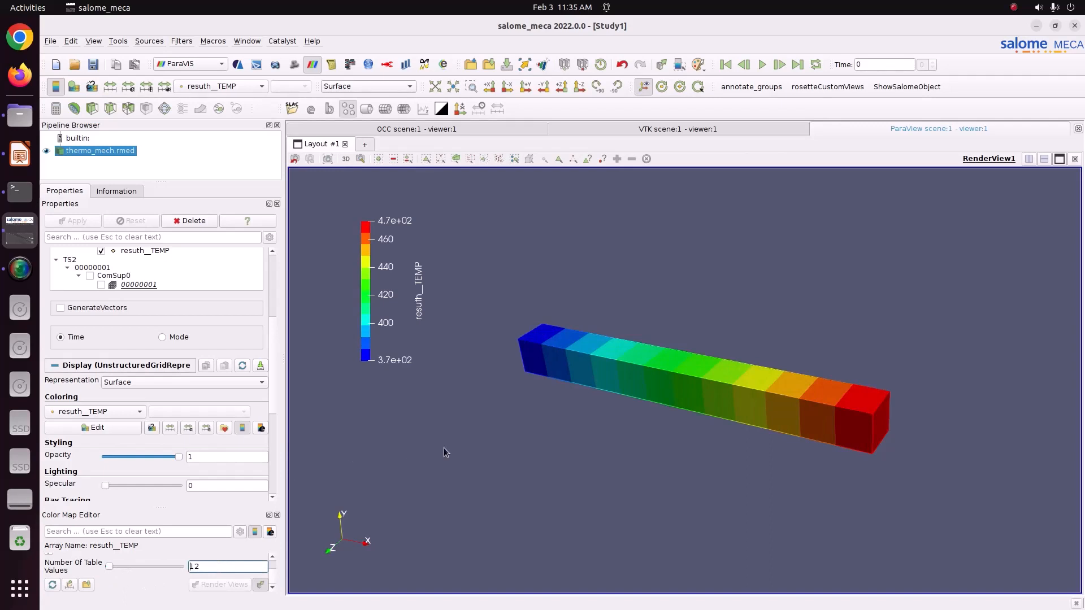
# Step: Set the temperature legend's range label format to %-#6.4e and confirm the legend properties
pyautogui.moveTo(494, 383); pyautogui.dragTo(632, 411)
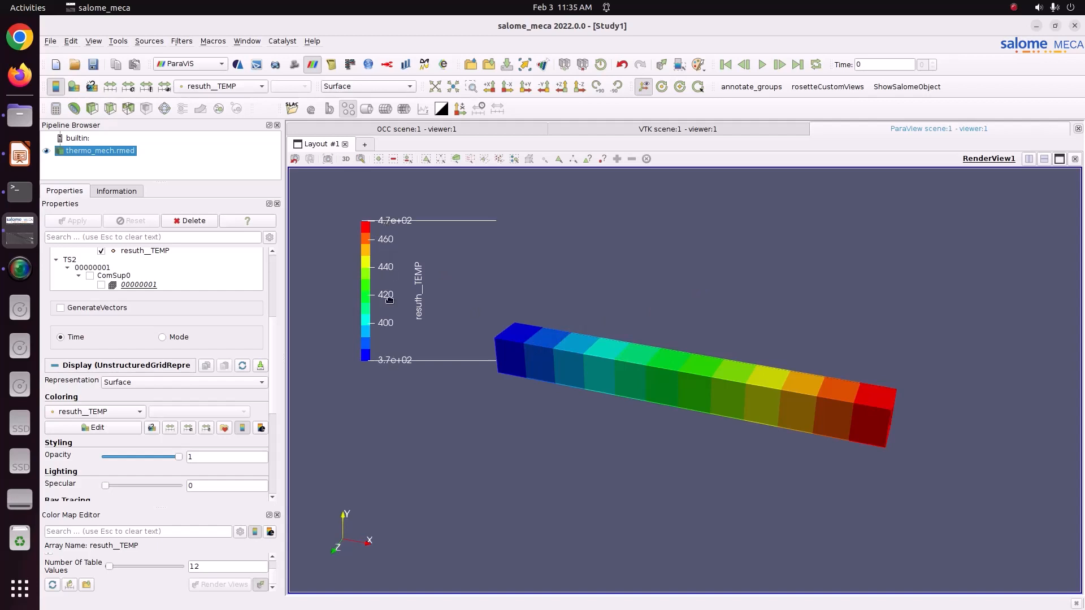
pyautogui.click(262, 428)
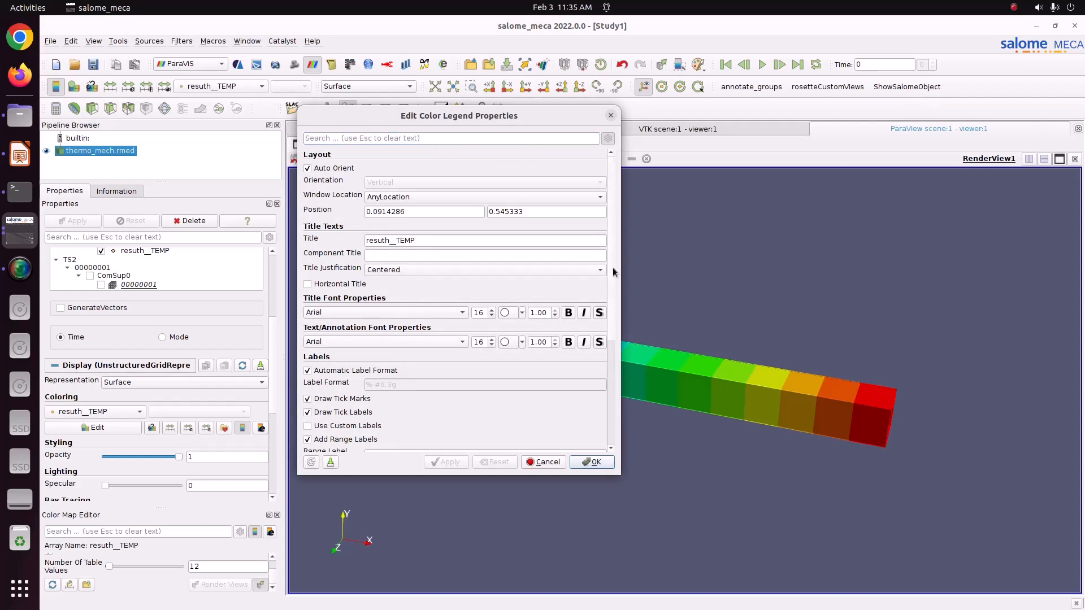
pyautogui.moveTo(613, 267); pyautogui.dragTo(614, 375)
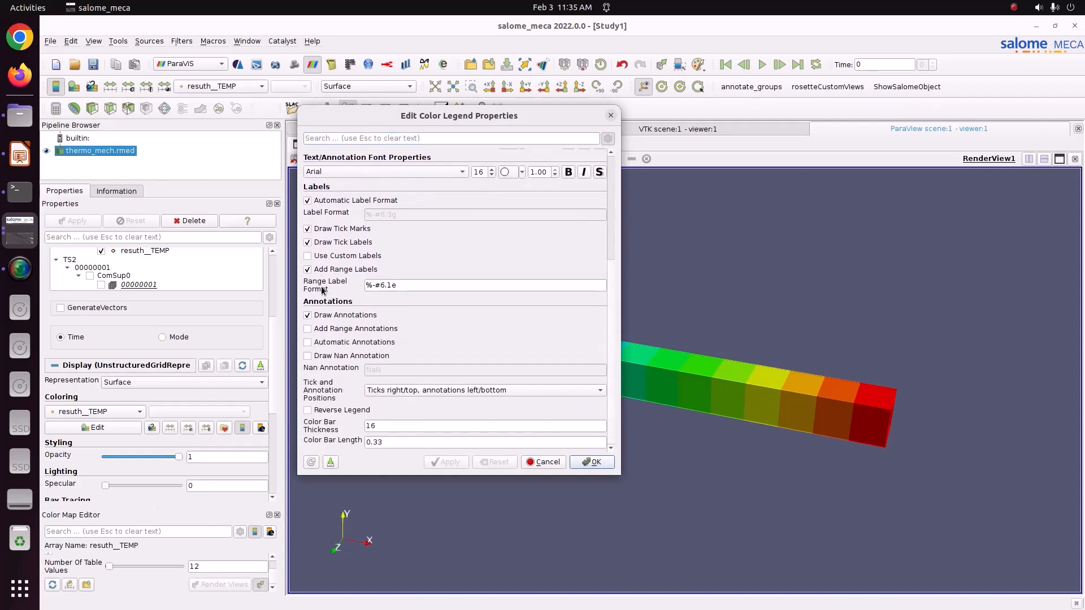
pyautogui.click(390, 287)
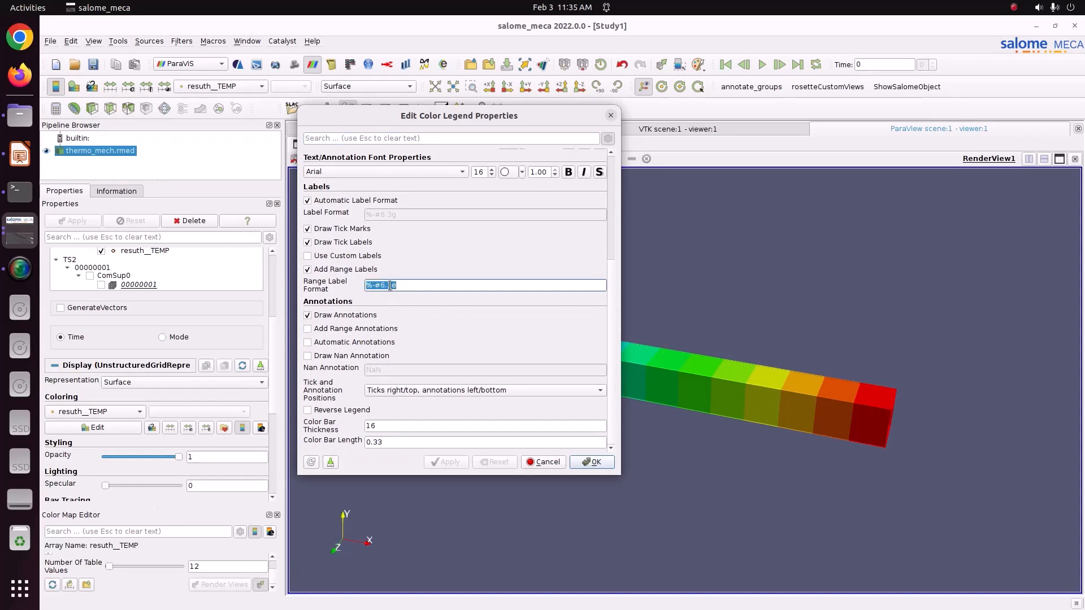
pyautogui.click(390, 285)
pyautogui.press('BackSpace')
pyautogui.write('4')
pyautogui.click(458, 463)
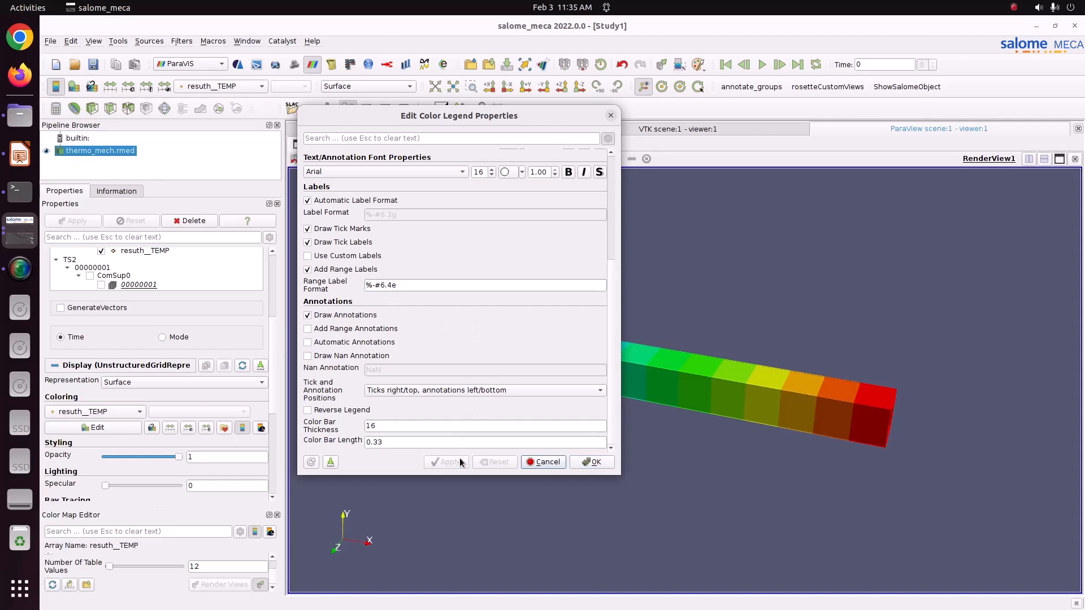
pyautogui.click(589, 462)
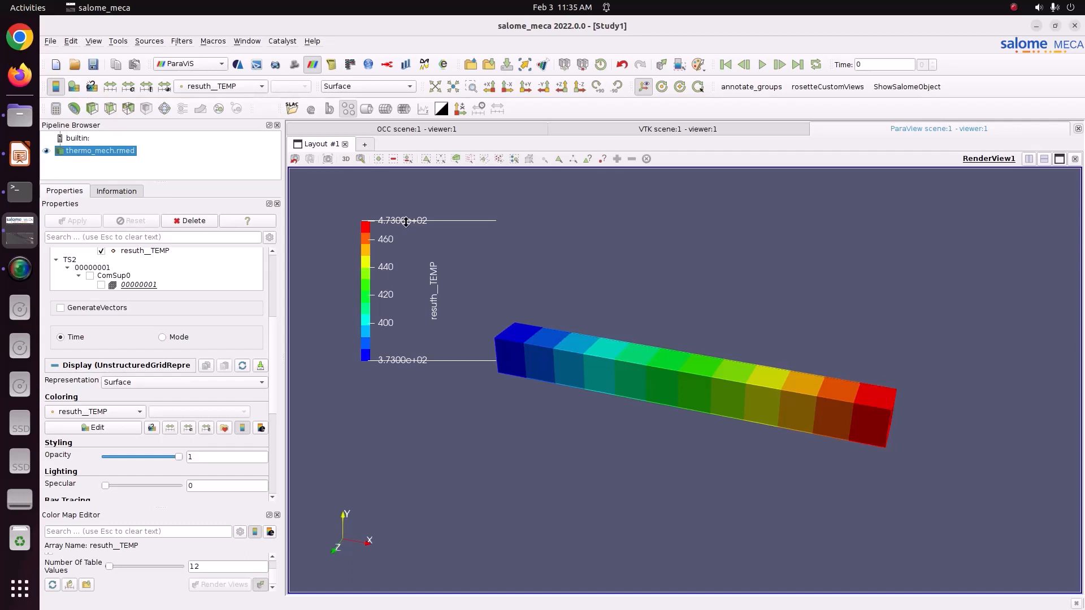
# Step: Set the temperature legend's range label format to %-#6.4f and shift the legend a little farther from the bar
pyautogui.click(261, 428)
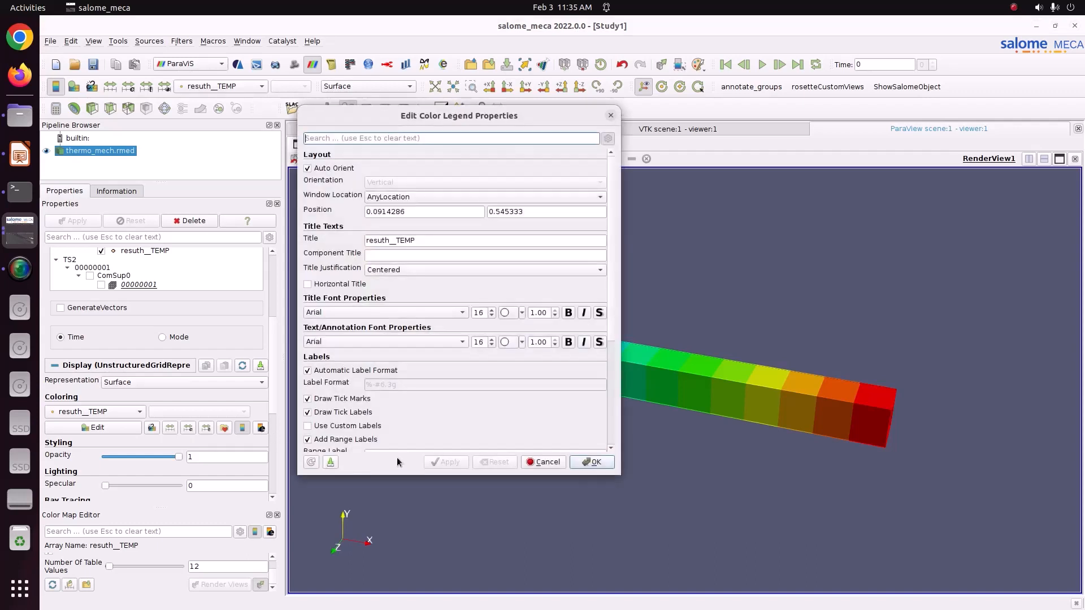
pyautogui.moveTo(611, 324); pyautogui.dragTo(608, 427)
pyautogui.click(407, 291)
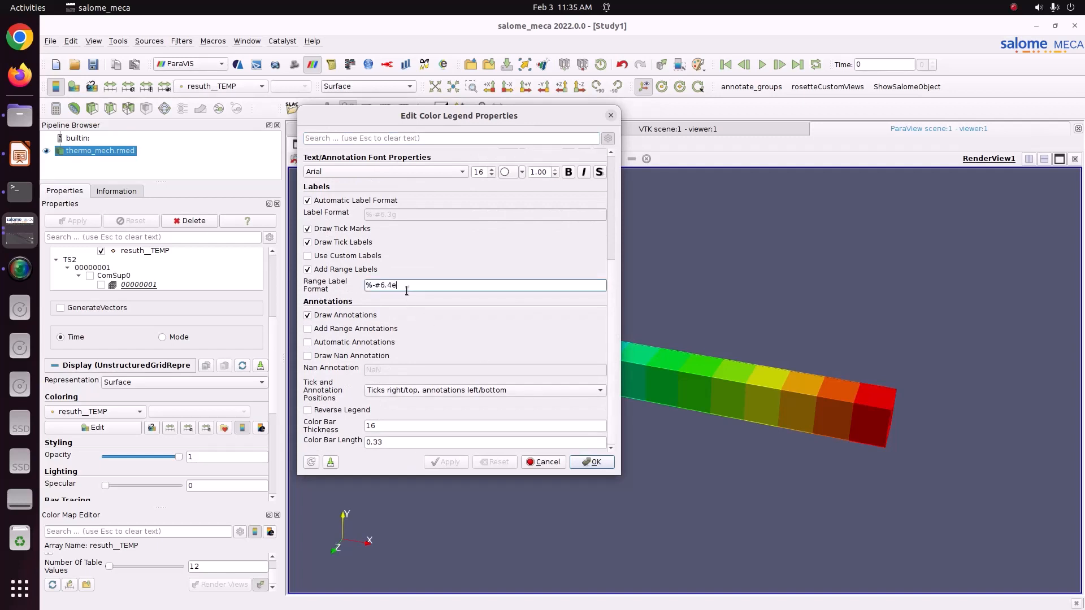
pyautogui.press('BackSpace')
pyautogui.click(446, 462)
pyautogui.moveTo(440, 117); pyautogui.dragTo(710, 138)
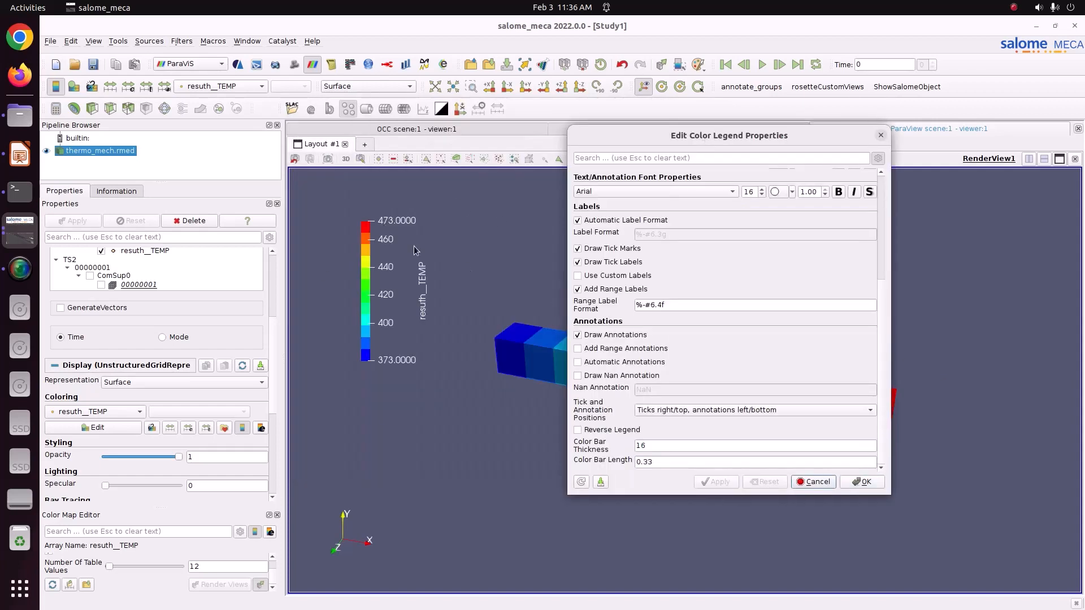
pyautogui.click(857, 484)
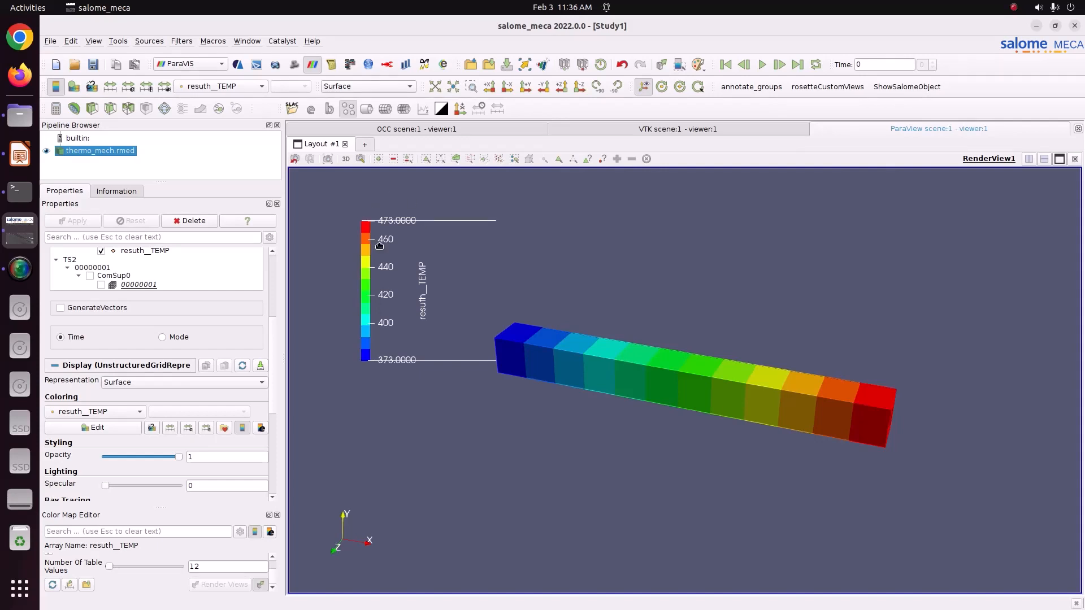
pyautogui.moveTo(384, 224); pyautogui.dragTo(344, 219)
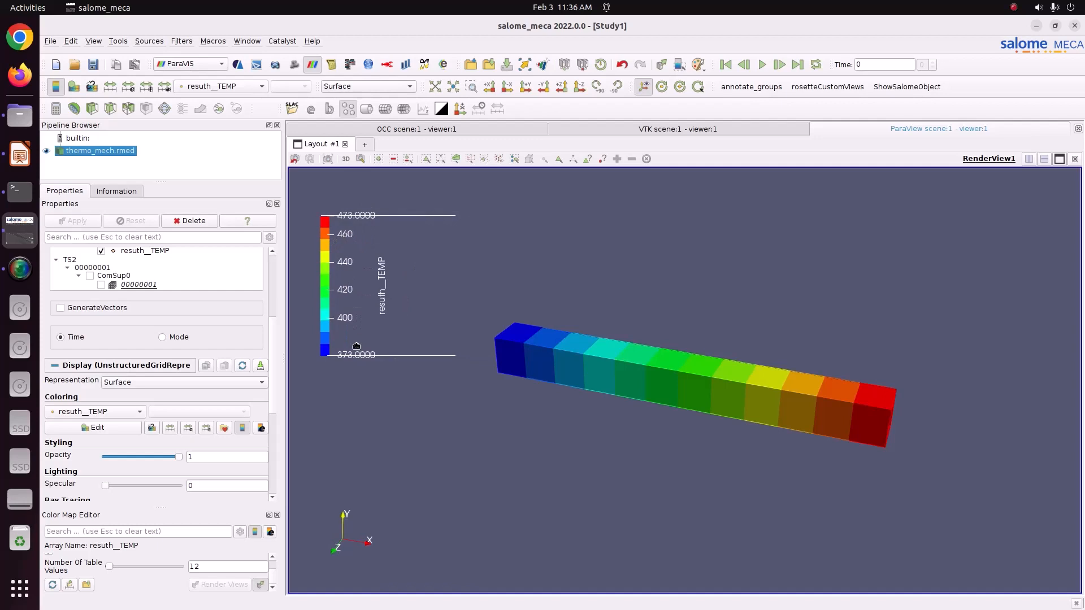
pyautogui.moveTo(671, 407); pyautogui.dragTo(632, 380, button='middle')
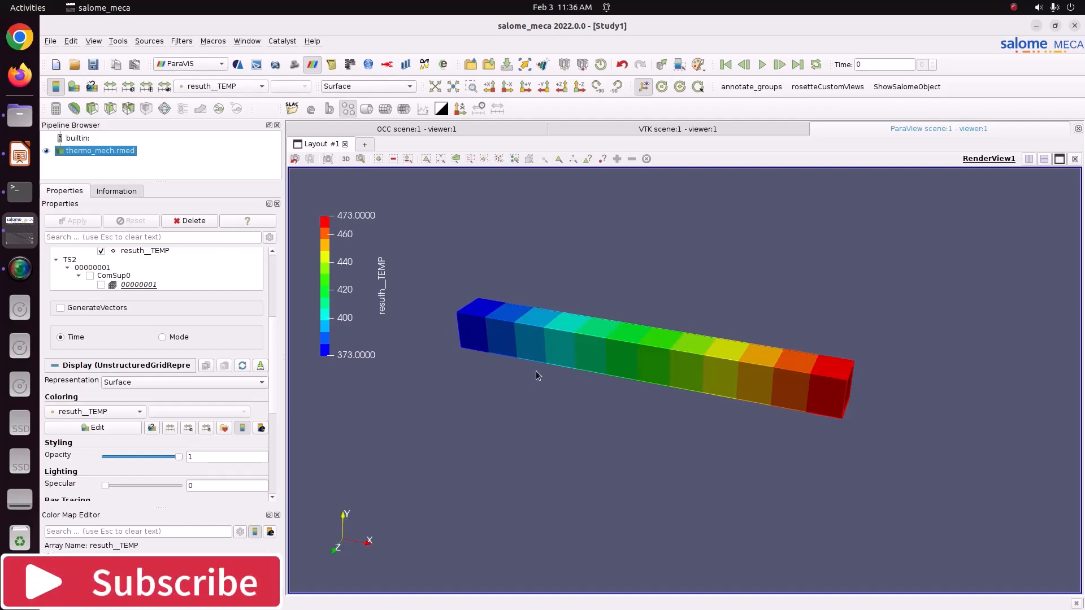
# Step: Load all TS0 mechanical result fields of thermo_mech.rmed in place of the TS1 temperature field
pyautogui.scroll(5, 269, 348)
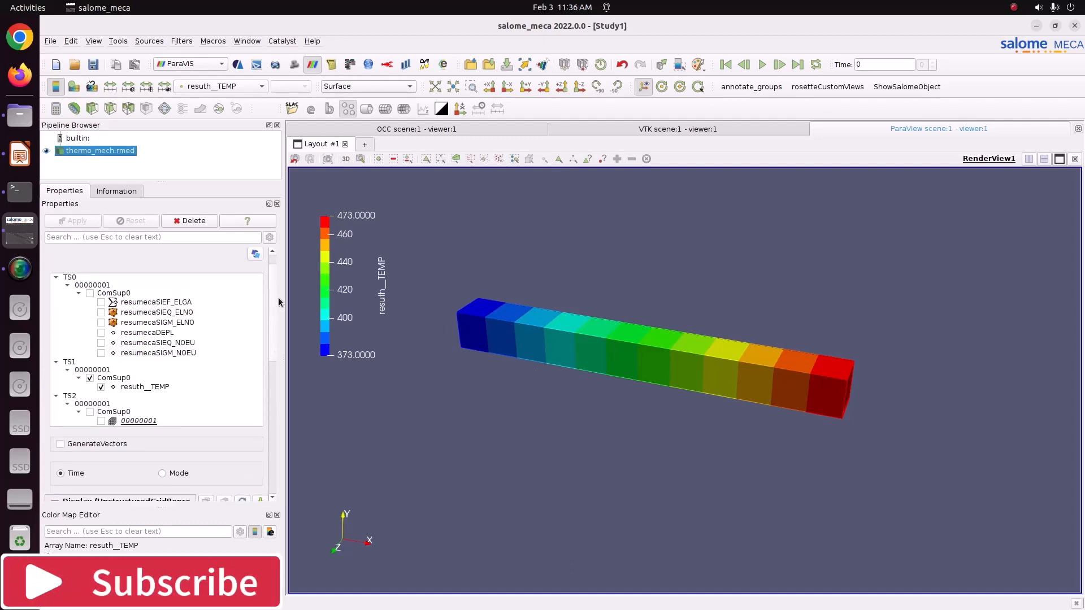
pyautogui.click(228, 86)
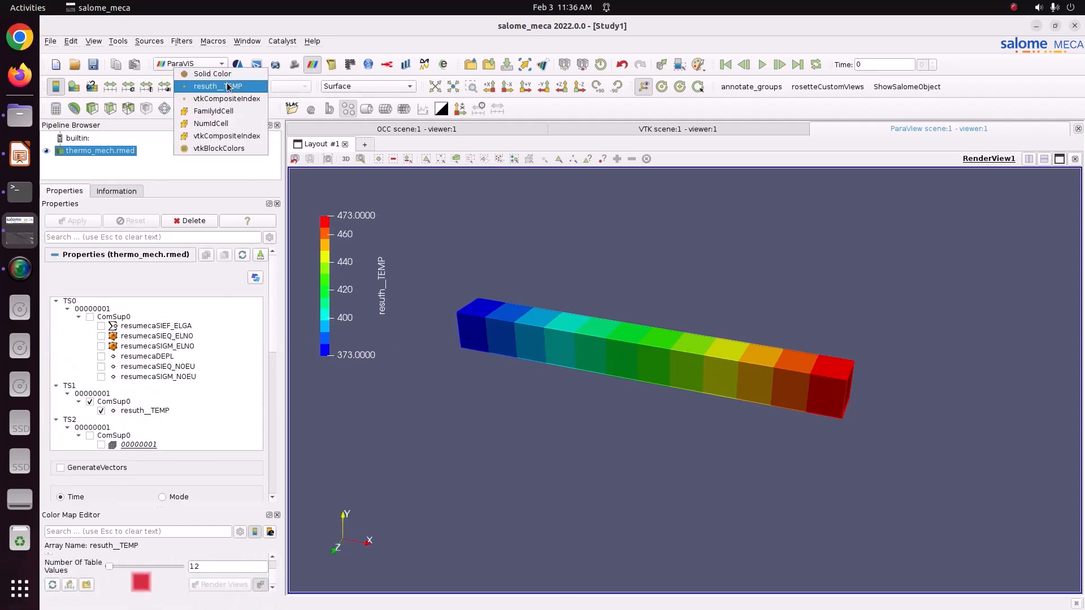
pyautogui.click(90, 315)
pyautogui.click(89, 314)
pyautogui.click(87, 220)
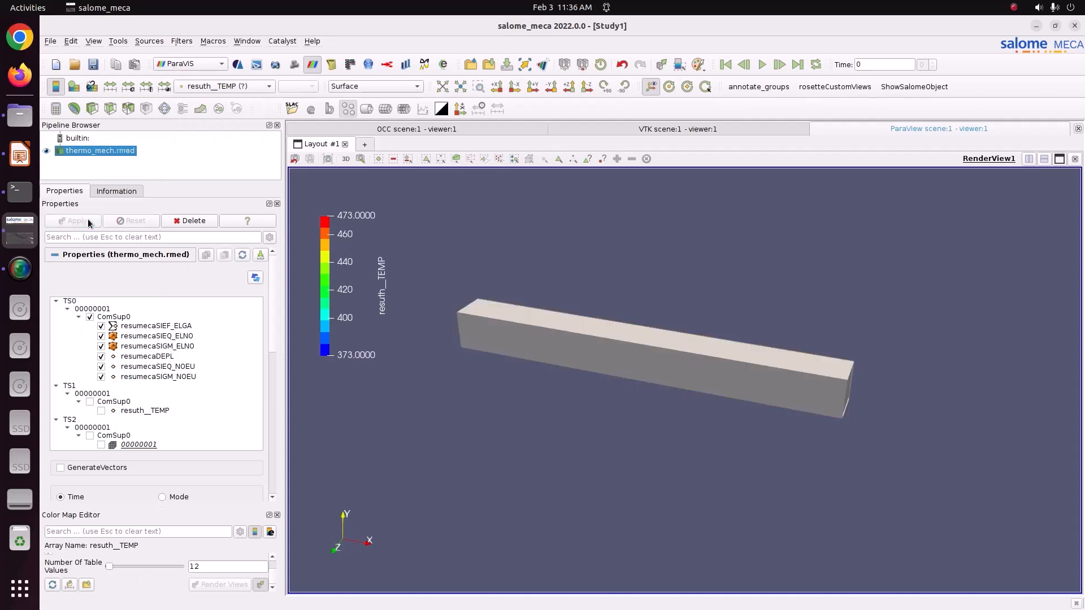
# Step: Color the bar by the magnitude of the resumecaDEPL displacement field
pyautogui.click(240, 86)
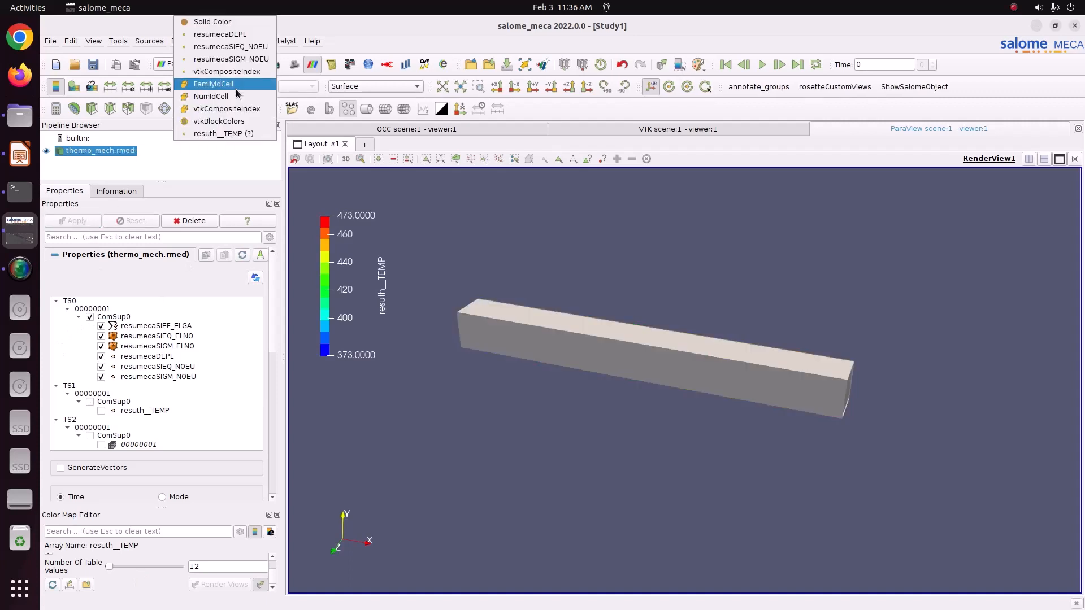
pyautogui.click(243, 35)
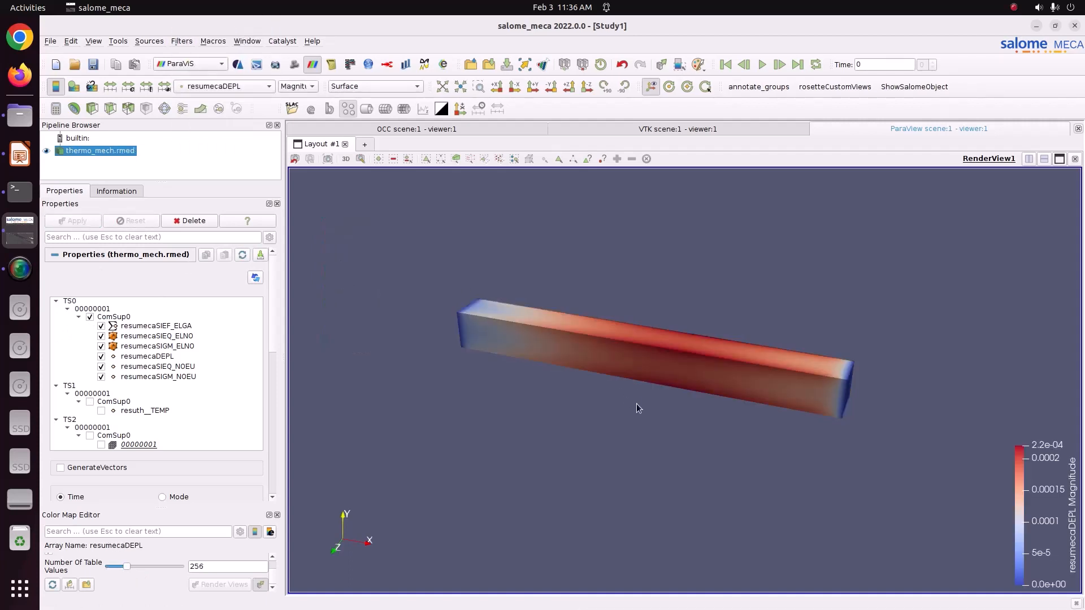
pyautogui.moveTo(636, 408); pyautogui.dragTo(697, 441)
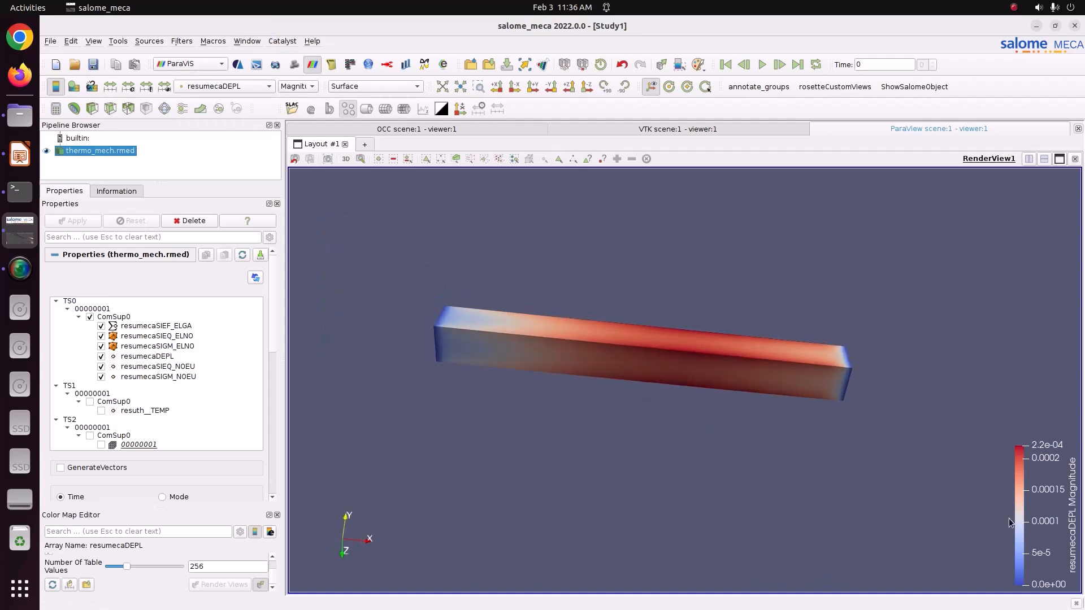
# Step: Color the bar by the DX component of resumecaDEPL and place its legend beside the bar's cold end
pyautogui.click(295, 85)
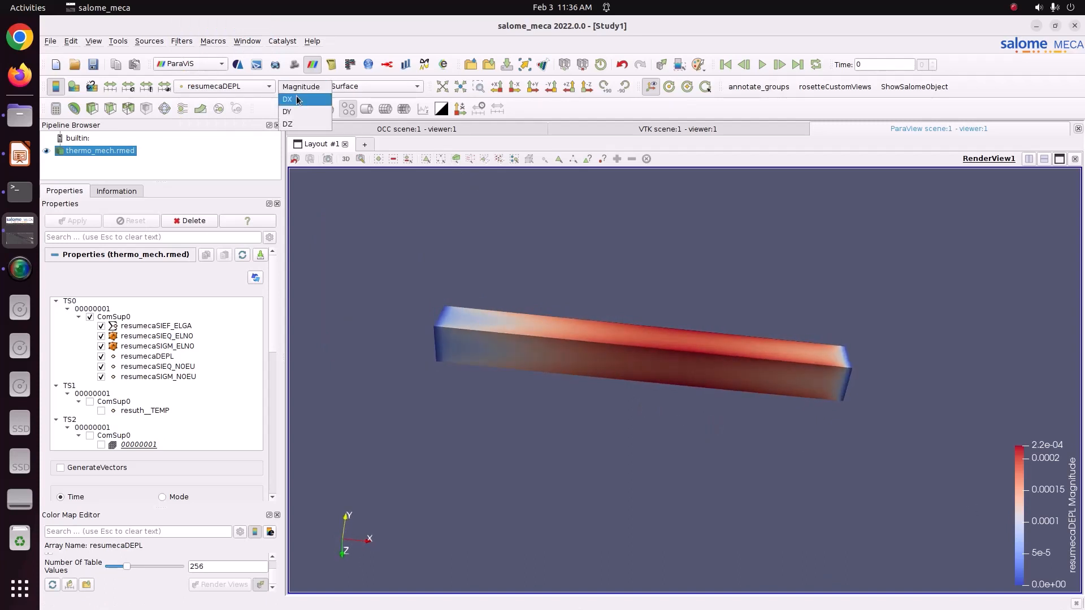
pyautogui.click(298, 100)
pyautogui.moveTo(798, 446); pyautogui.dragTo(887, 496)
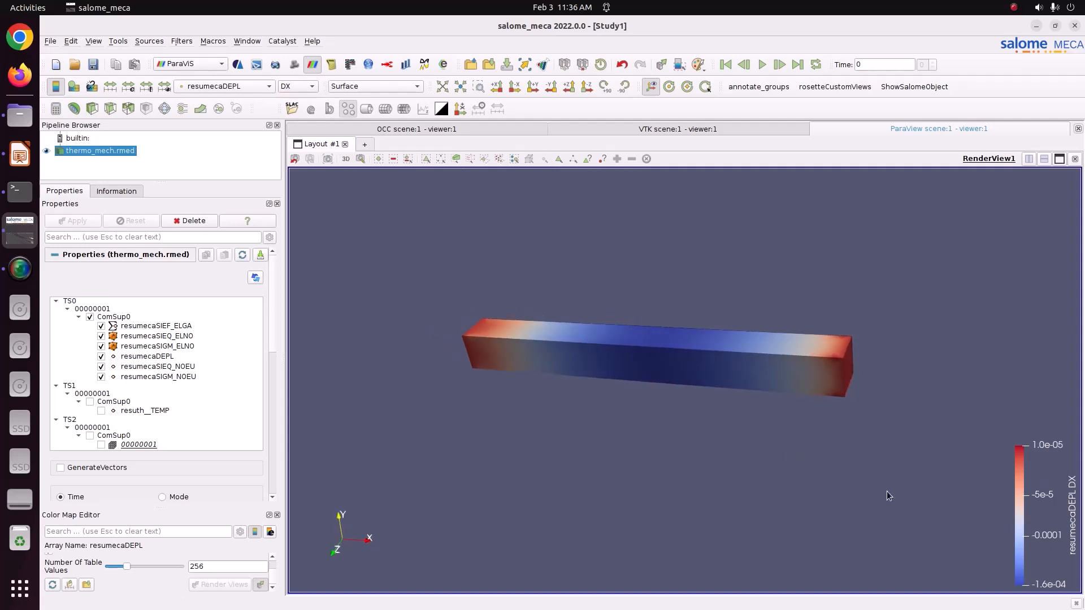
pyautogui.moveTo(1061, 563); pyautogui.dragTo(388, 334)
pyautogui.moveTo(500, 326); pyautogui.dragTo(731, 379)
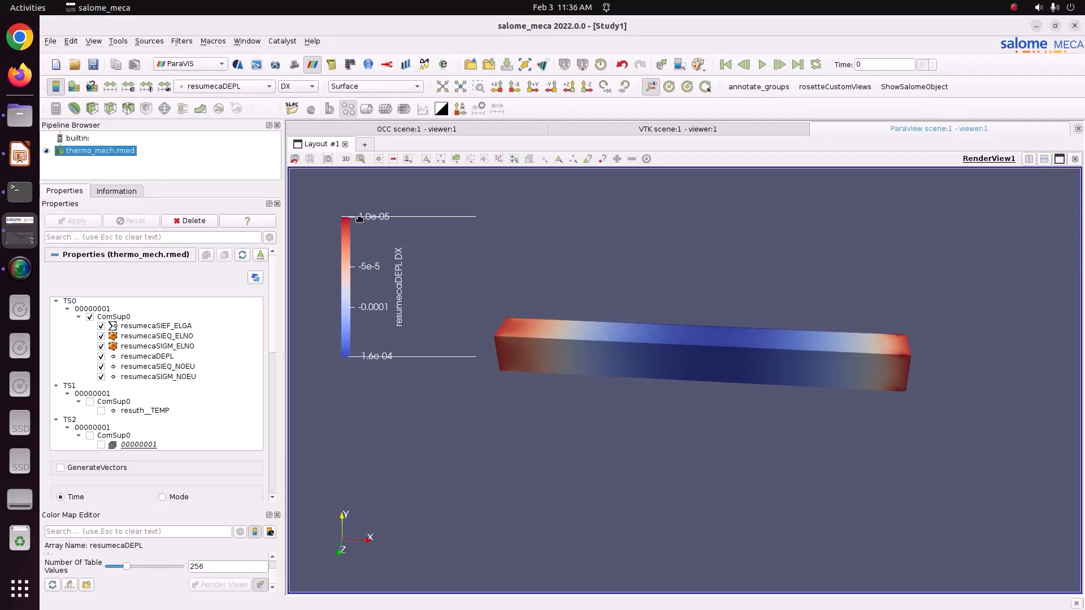
pyautogui.moveTo(370, 227); pyautogui.dragTo(373, 242)
pyautogui.scroll(2, 375, 233)
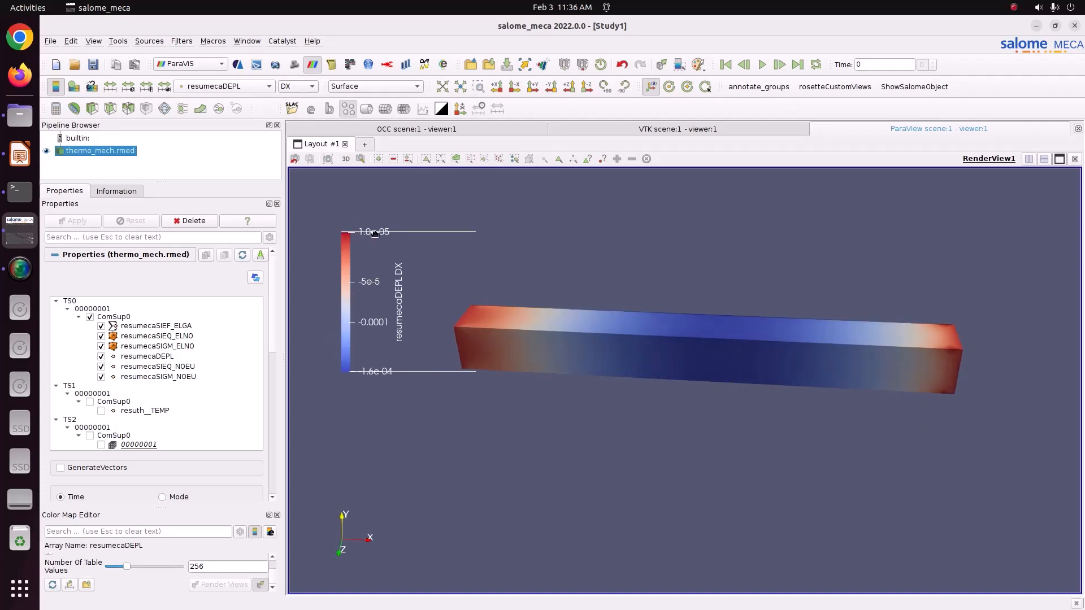
# Step: Switch the displacement coloring to the DY component
pyautogui.scroll(-2, 375, 233)
pyautogui.click(302, 88)
pyautogui.click(303, 100)
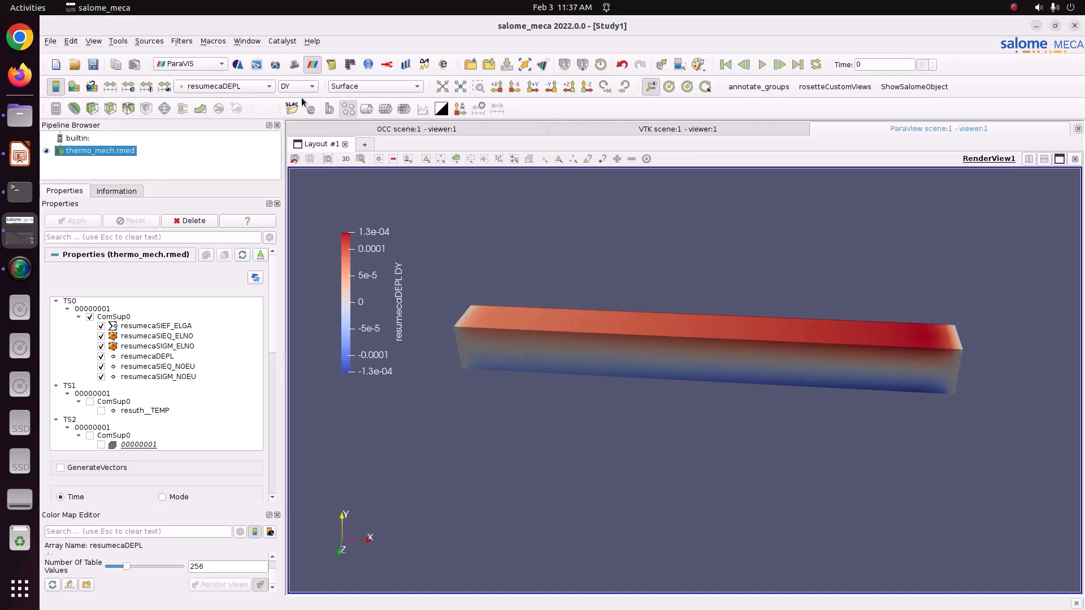
# Step: Color the bar by the SIXX component of resumecaSIGM_NOEU, placing its legend beside the cold end and lengthening it slightly
pyautogui.click(267, 87)
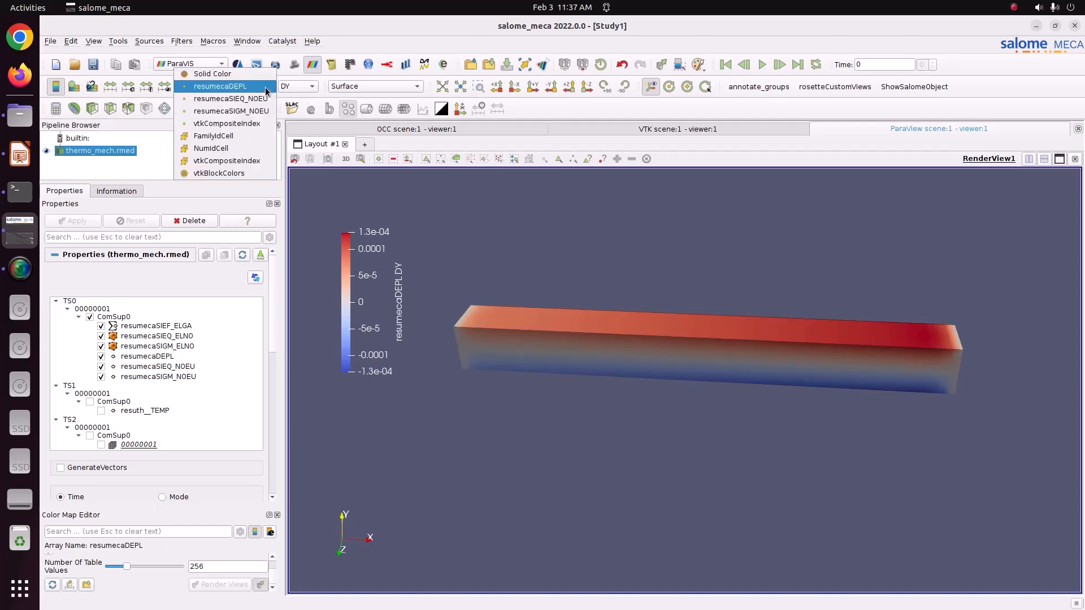
pyautogui.click(266, 111)
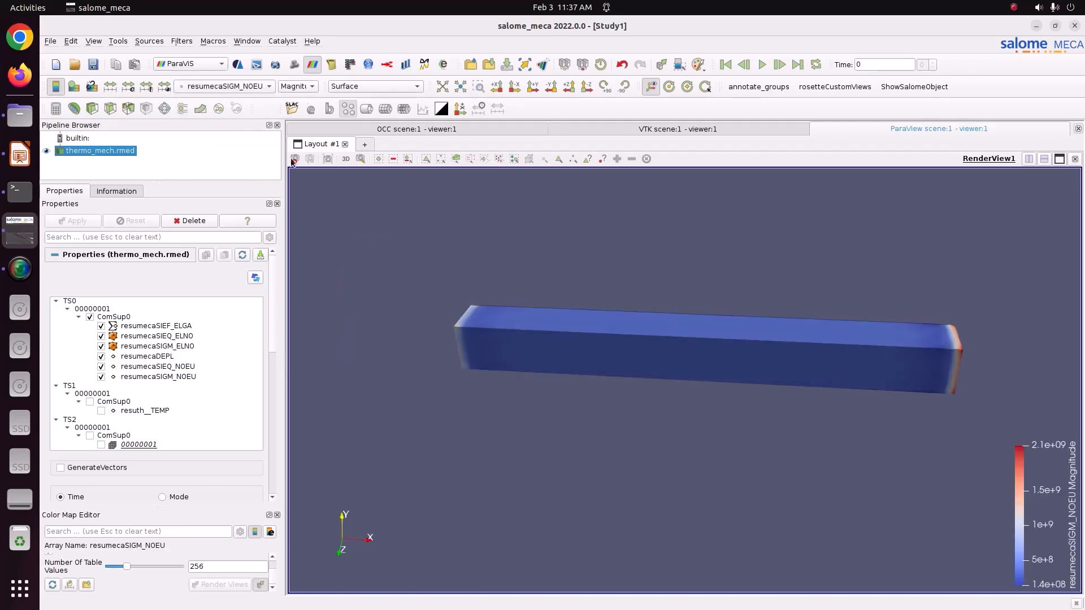
pyautogui.moveTo(1047, 509); pyautogui.dragTo(353, 275)
pyautogui.click(298, 86)
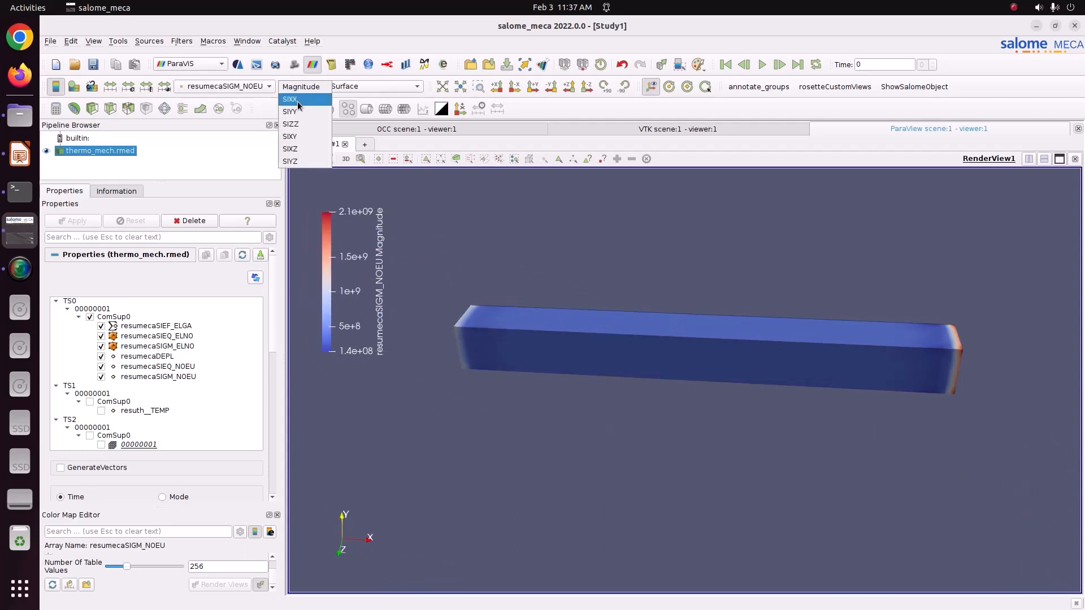
pyautogui.click(294, 99)
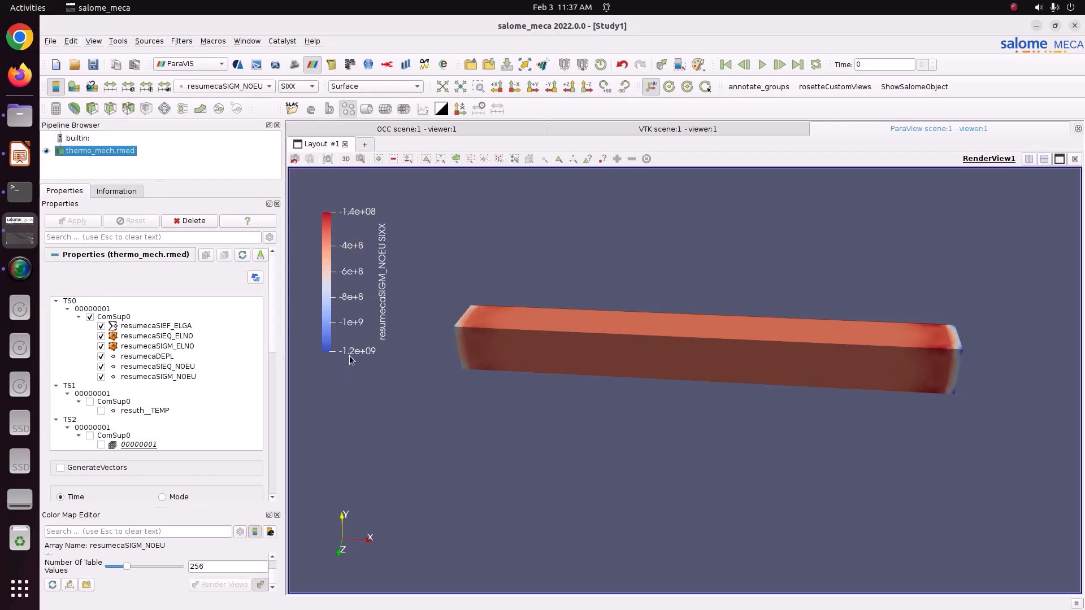
pyautogui.moveTo(646, 386); pyautogui.dragTo(993, 370)
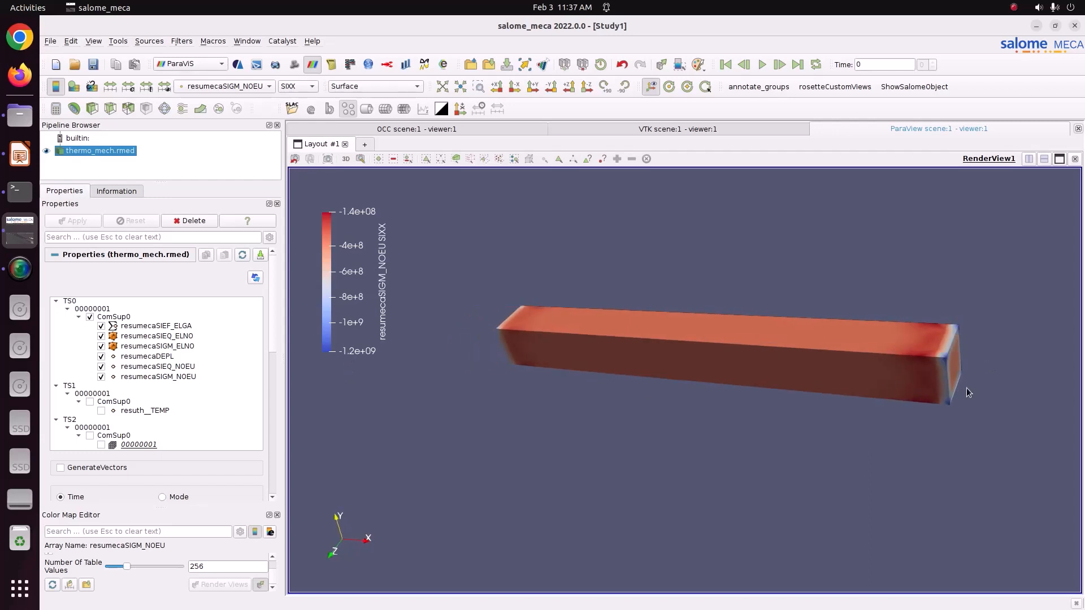
pyautogui.moveTo(765, 358); pyautogui.dragTo(786, 344)
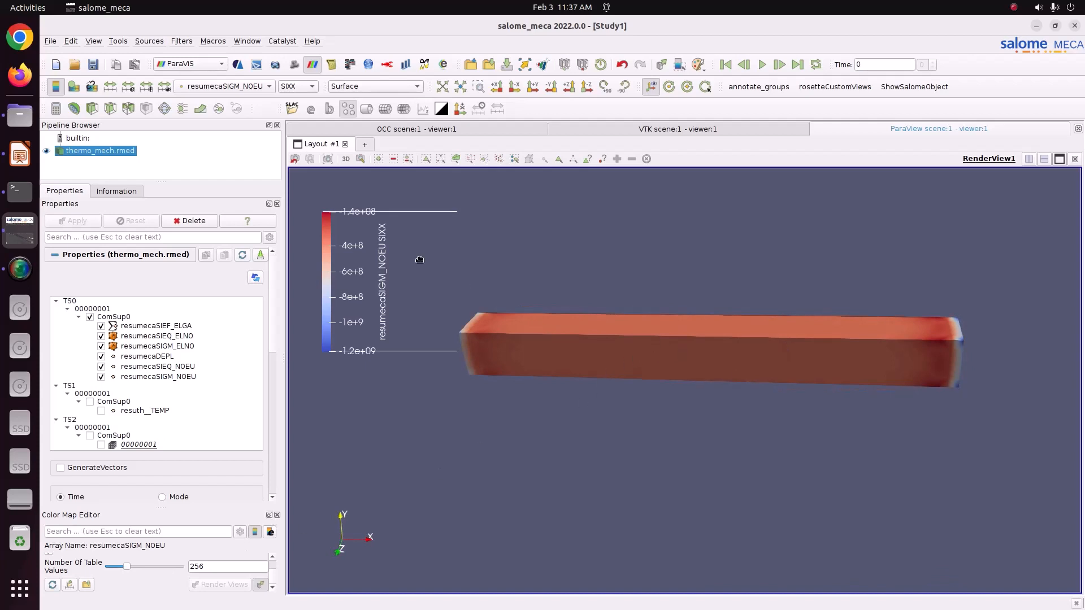
pyautogui.moveTo(351, 210)
pyautogui.mouseDown()
pyautogui.moveTo(360, 195)
pyautogui.moveTo(351, 232)
pyautogui.mouseUp()
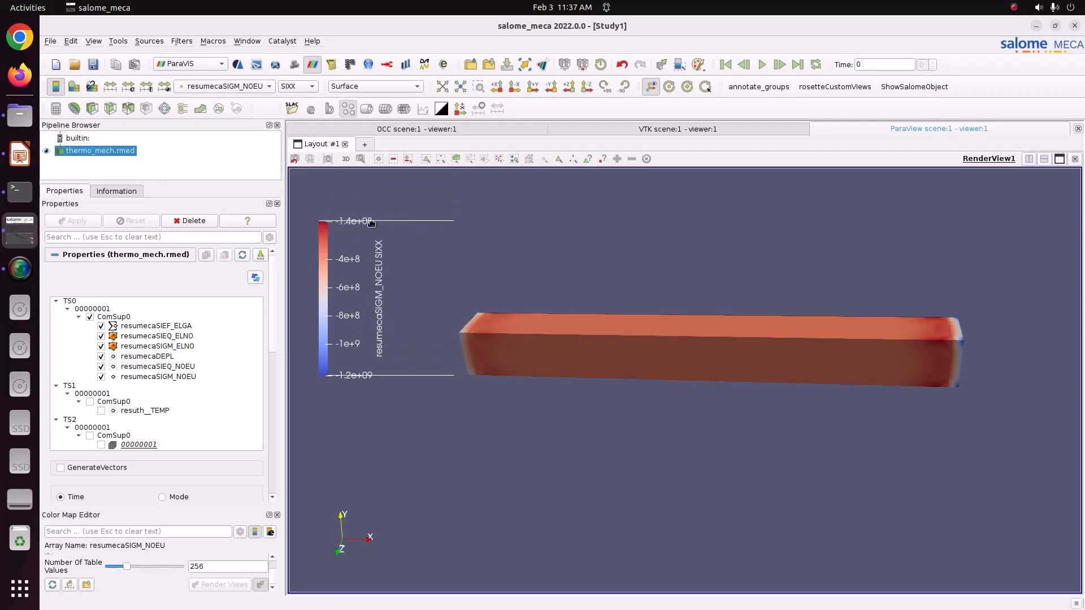
# Step: Color the bar by the VMIS component of resumecaSIEQ_NOEU and place its slightly lengthened legend above the cold end
pyautogui.click(266, 88)
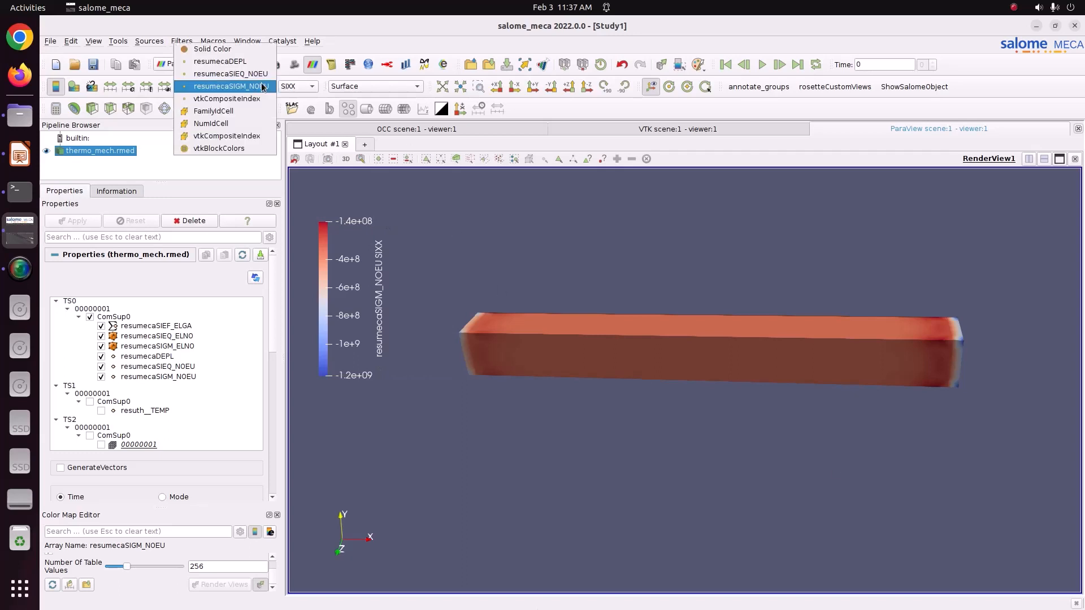
pyautogui.click(257, 74)
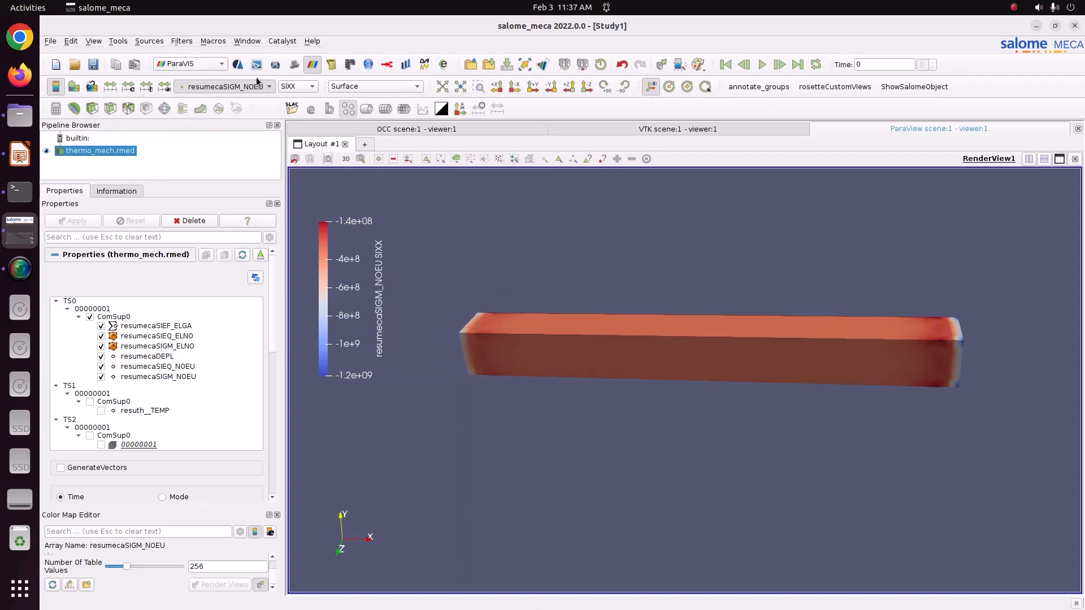
pyautogui.click(297, 86)
pyautogui.click(302, 122)
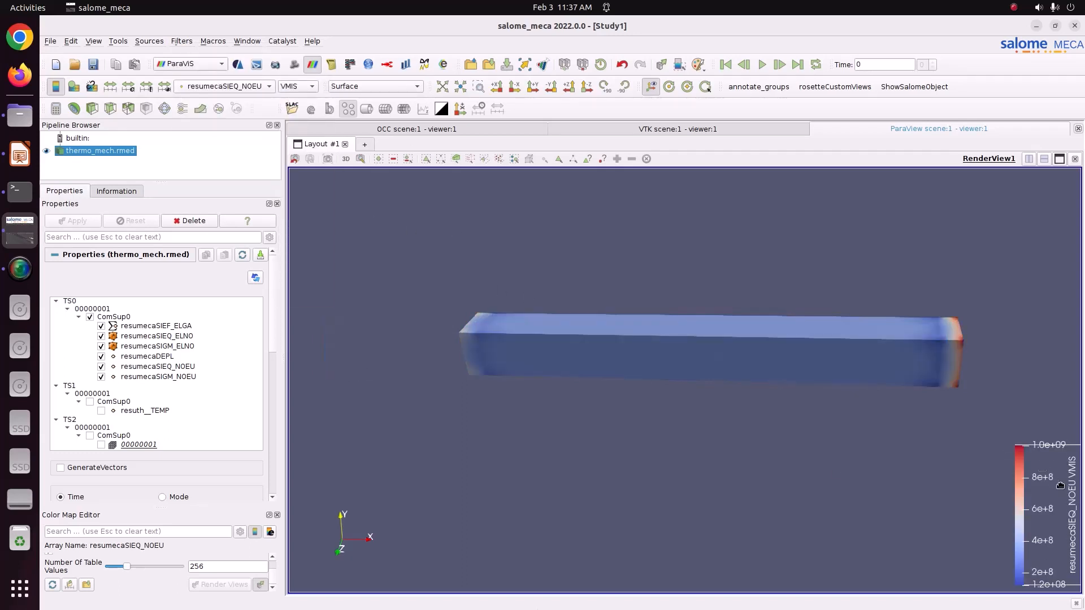
pyautogui.moveTo(1064, 489); pyautogui.dragTo(372, 252)
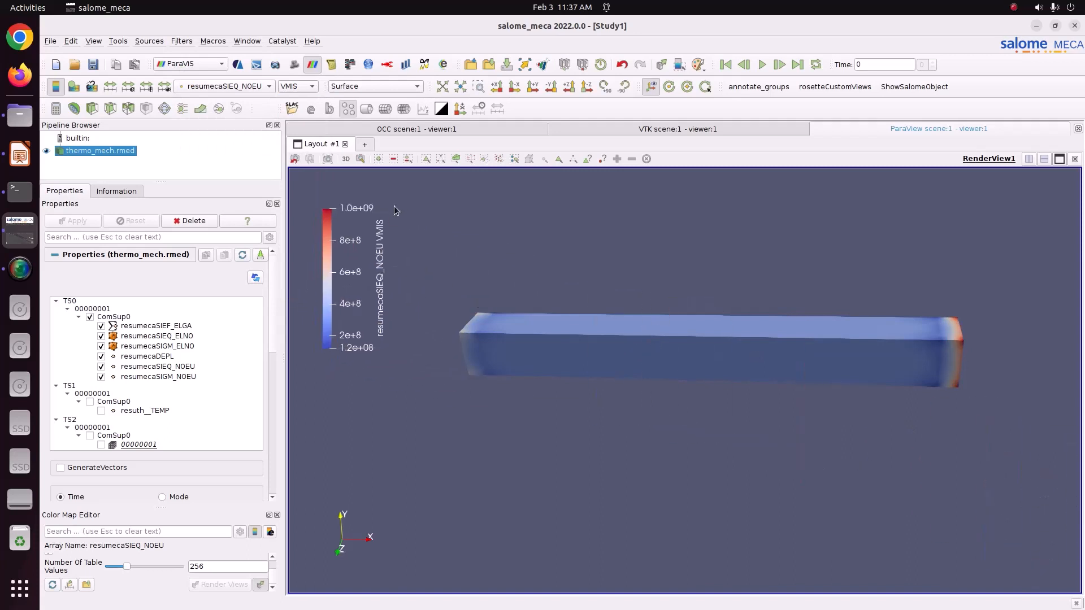
pyautogui.moveTo(389, 209); pyautogui.dragTo(409, 193)
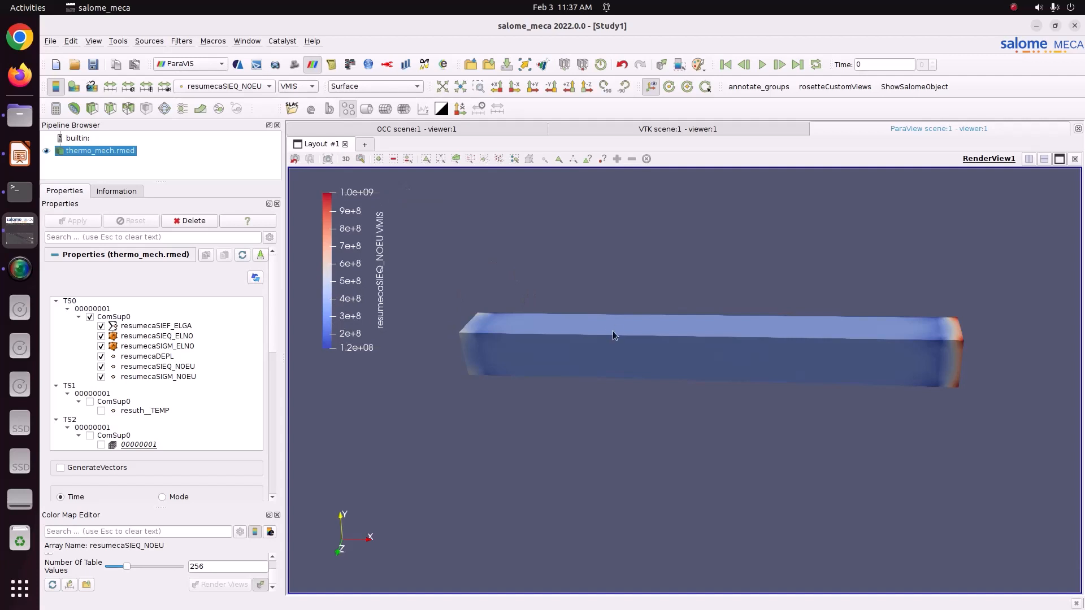
# Step: Inspect the nodal results at a point midway along the bar's upper face and shift the VMIS legend slightly lower
pyautogui.click(602, 159)
pyautogui.moveTo(686, 332)
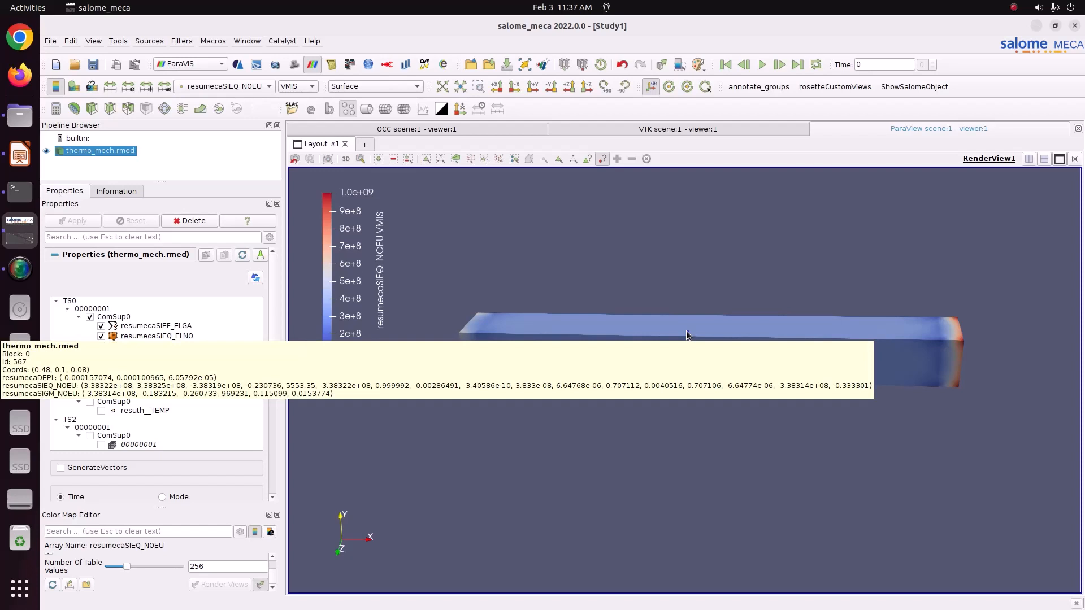
pyautogui.click(603, 159)
pyautogui.moveTo(644, 311); pyautogui.dragTo(672, 313)
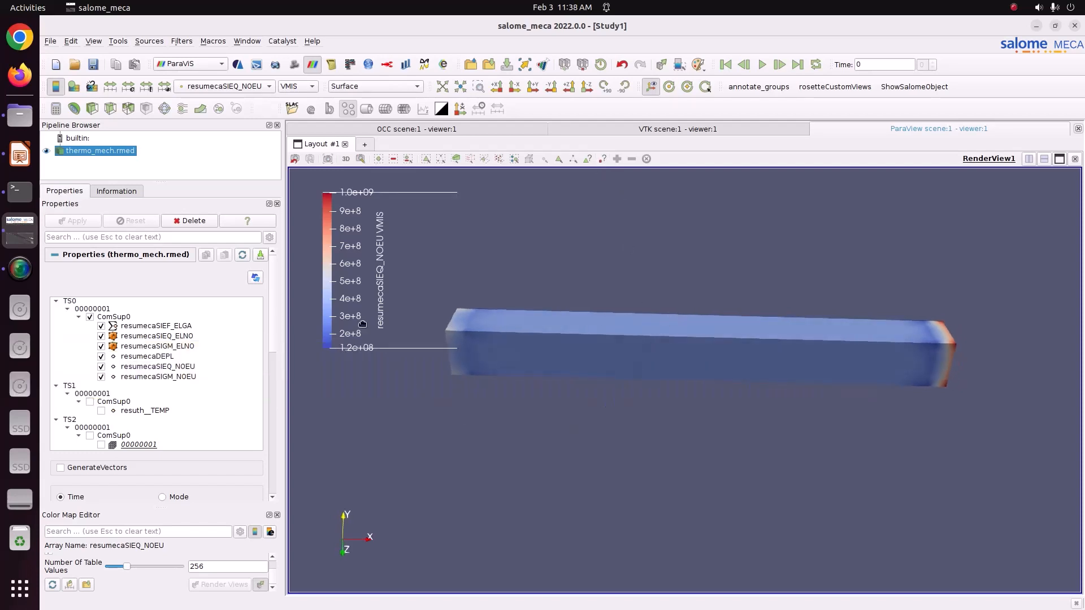
pyautogui.moveTo(357, 320); pyautogui.dragTo(352, 333)
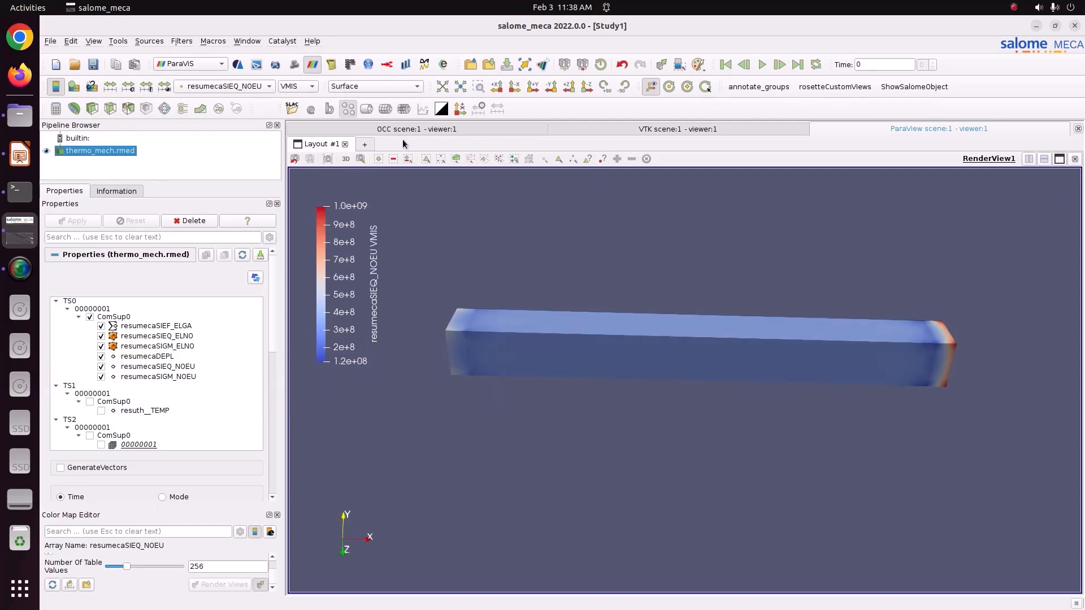
# Step: Recolor the bar by resumecaSIGM_NOEU SIXX and set the number of table values of its color map to 12
pyautogui.click(237, 86)
pyautogui.click(236, 100)
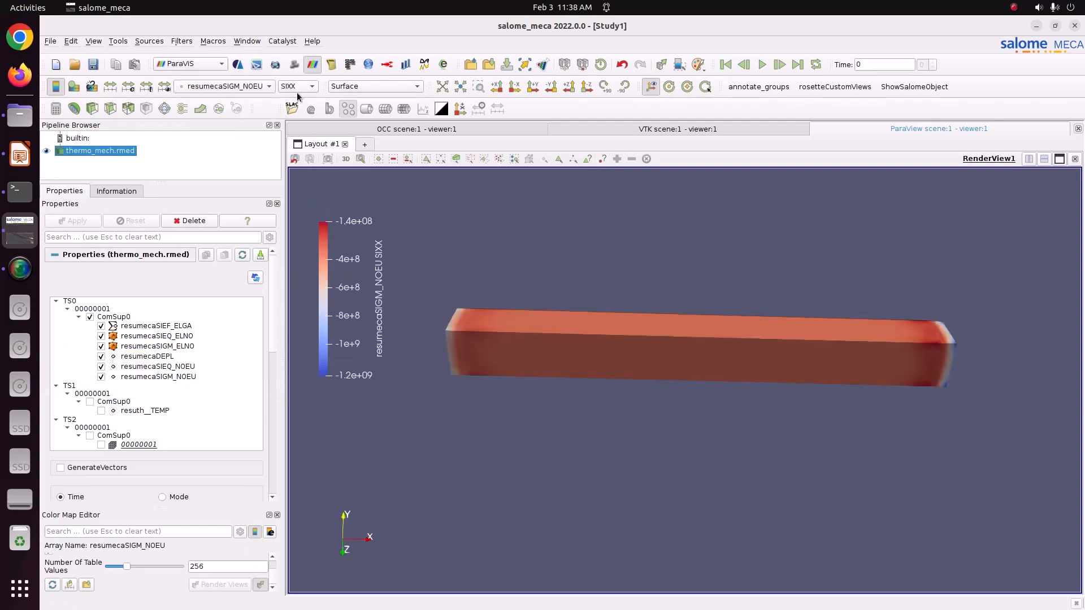
pyautogui.moveTo(582, 361); pyautogui.dragTo(554, 357)
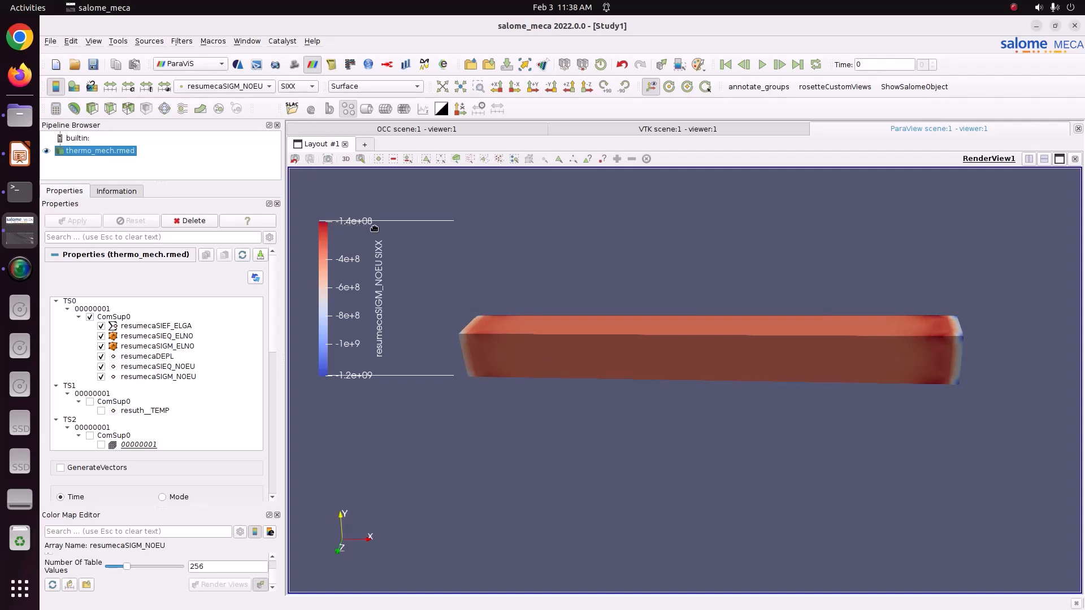
pyautogui.doubleClick(232, 567)
pyautogui.write('12')
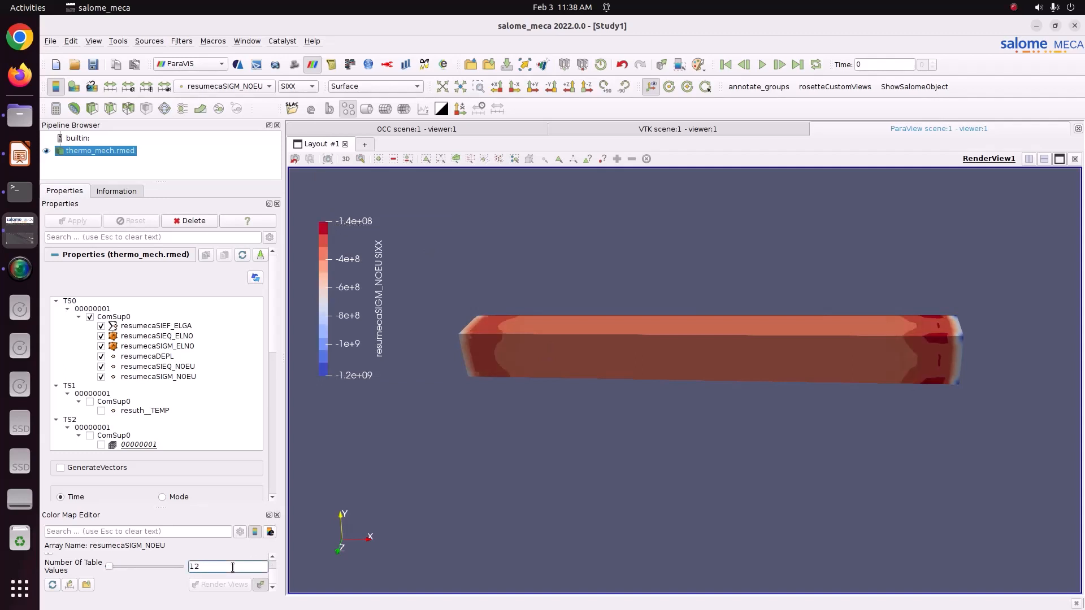
# Step: Warp the bar by the resumecaDEPL vectors with a scale factor of 253.789 and inspect both ends of the deformed shape
pyautogui.moveTo(552, 441); pyautogui.dragTo(575, 446)
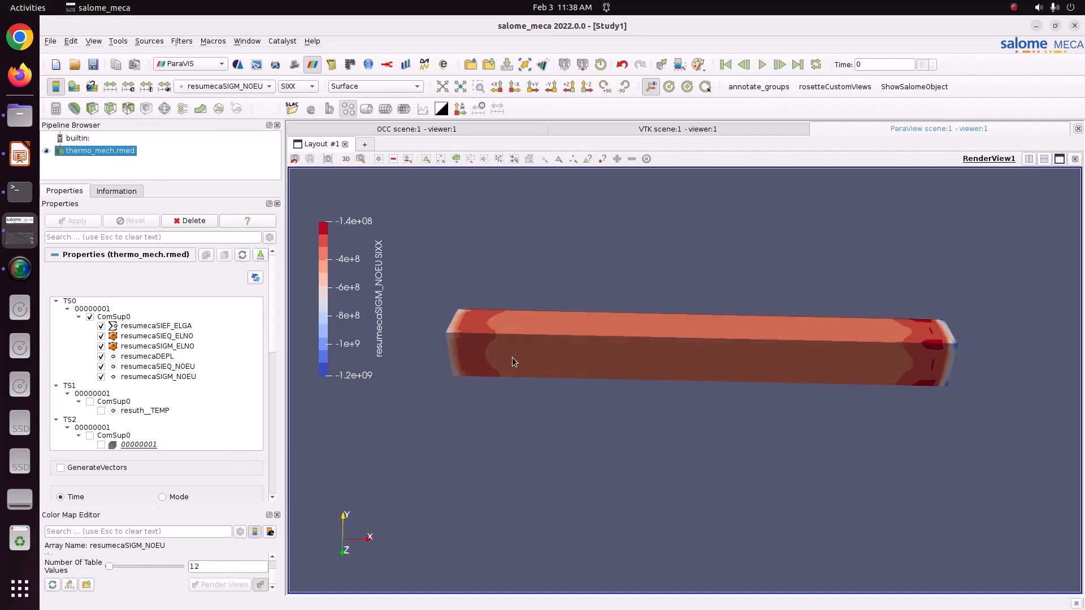
pyautogui.moveTo(512, 359); pyautogui.dragTo(529, 366, button='middle')
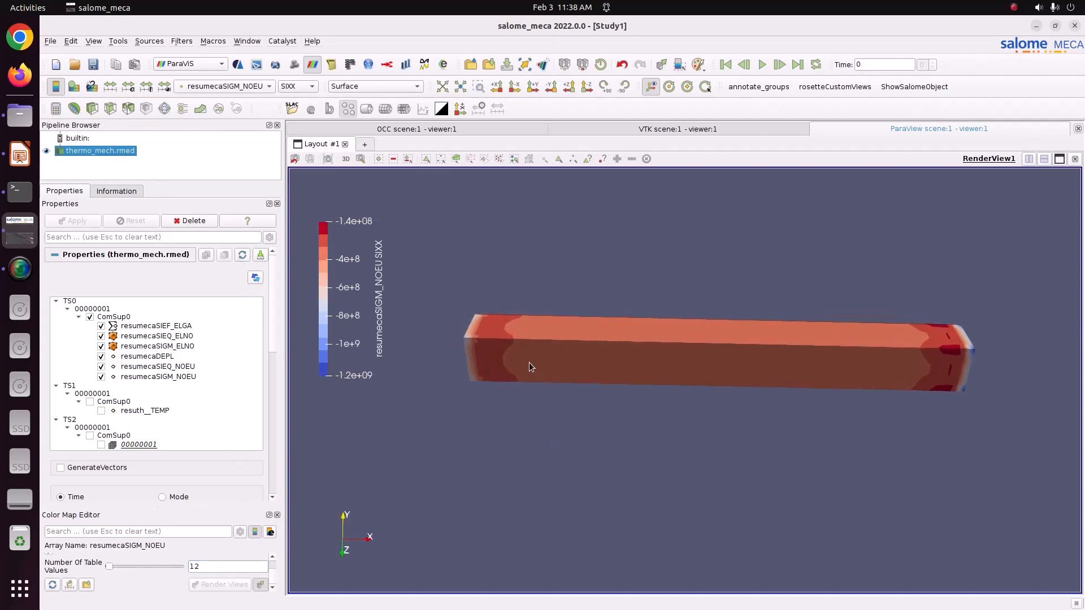
pyautogui.click(201, 109)
pyautogui.click(73, 220)
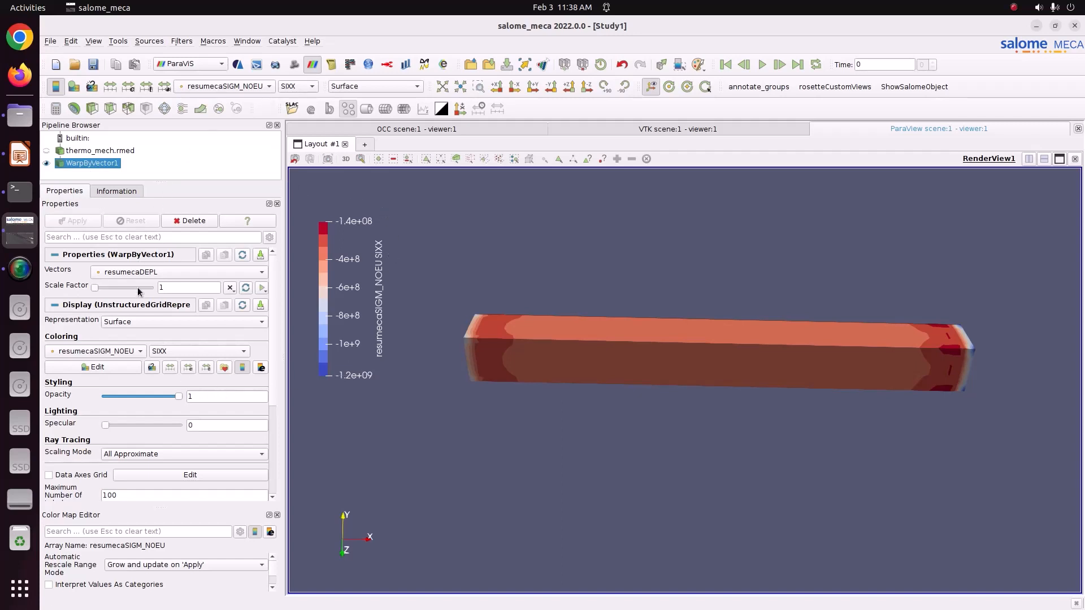
pyautogui.moveTo(96, 289); pyautogui.dragTo(113, 289)
pyautogui.click(83, 221)
pyautogui.click(80, 221)
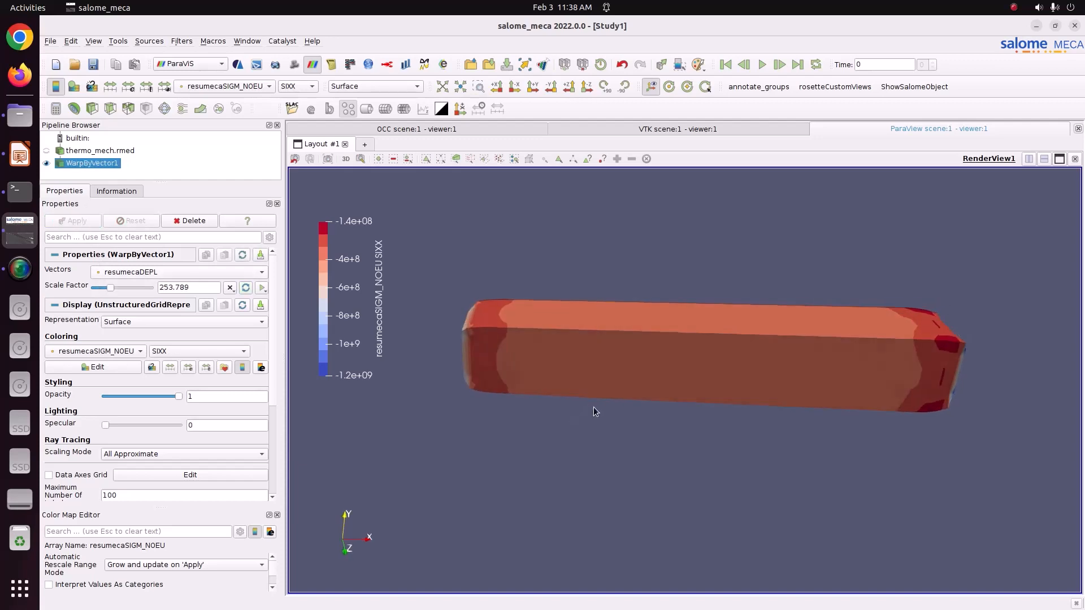
pyautogui.moveTo(593, 408)
pyautogui.mouseDown()
pyautogui.moveTo(620, 415)
pyautogui.moveTo(541, 411)
pyautogui.moveTo(628, 397)
pyautogui.moveTo(574, 406)
pyautogui.moveTo(612, 405)
pyautogui.moveTo(597, 412)
pyautogui.mouseUp()
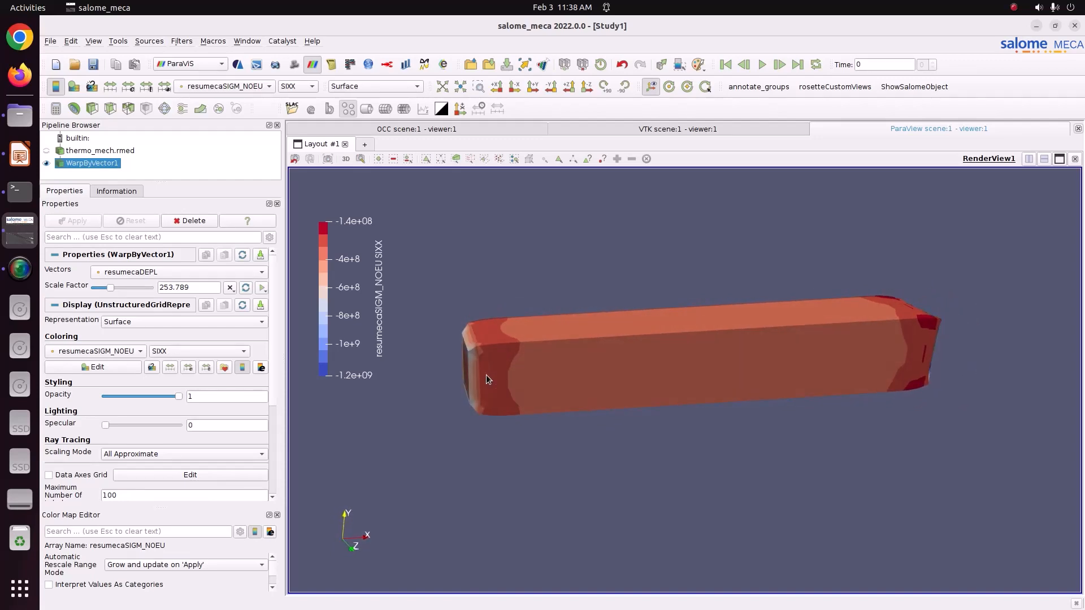
pyautogui.moveTo(715, 375); pyautogui.dragTo(746, 385)
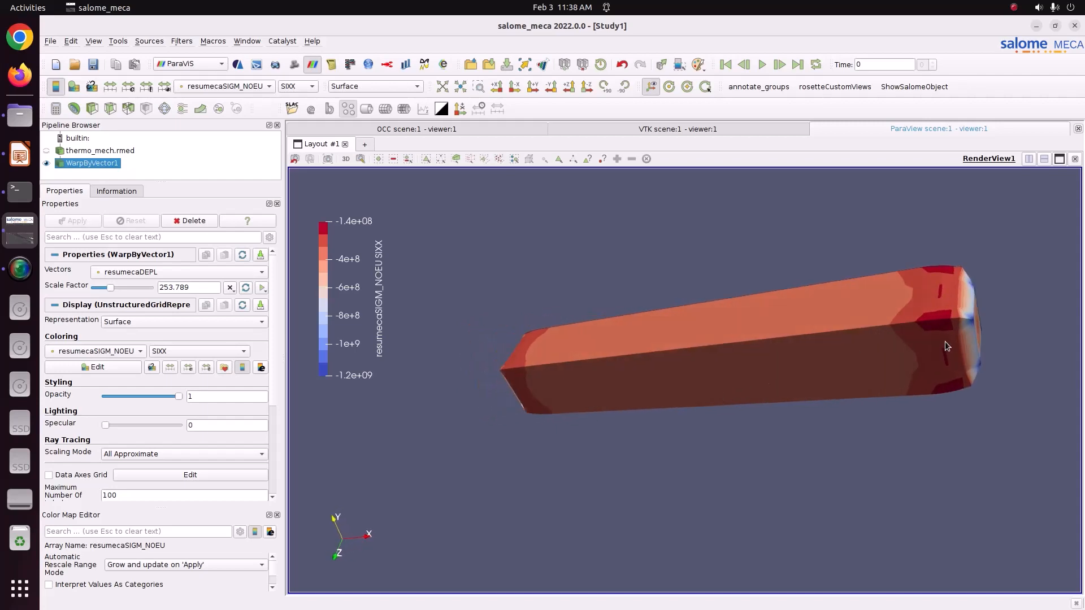
pyautogui.moveTo(945, 343); pyautogui.dragTo(771, 349)
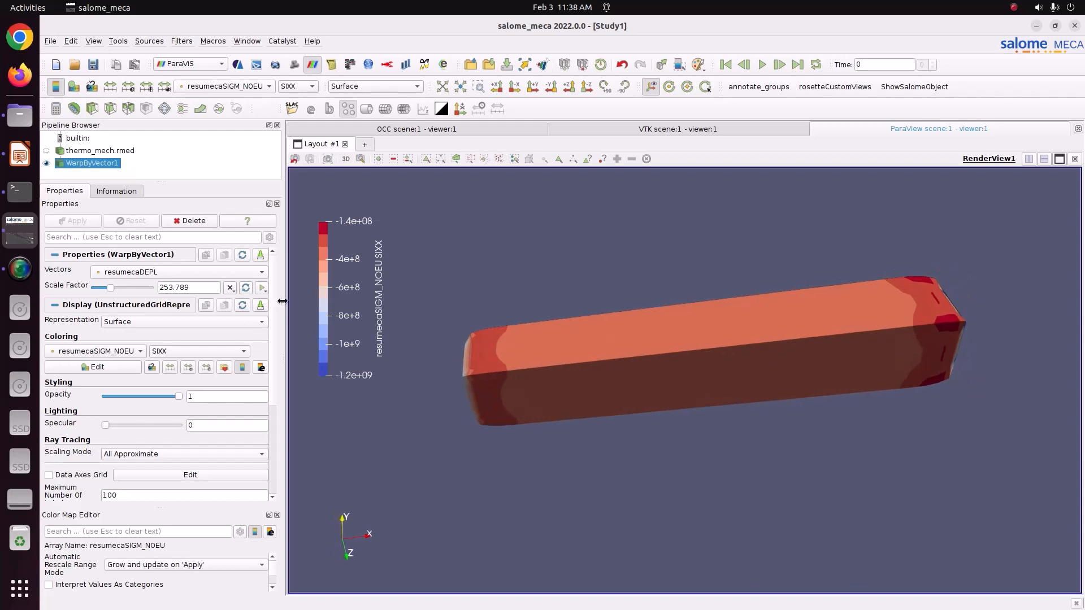
pyautogui.click(262, 288)
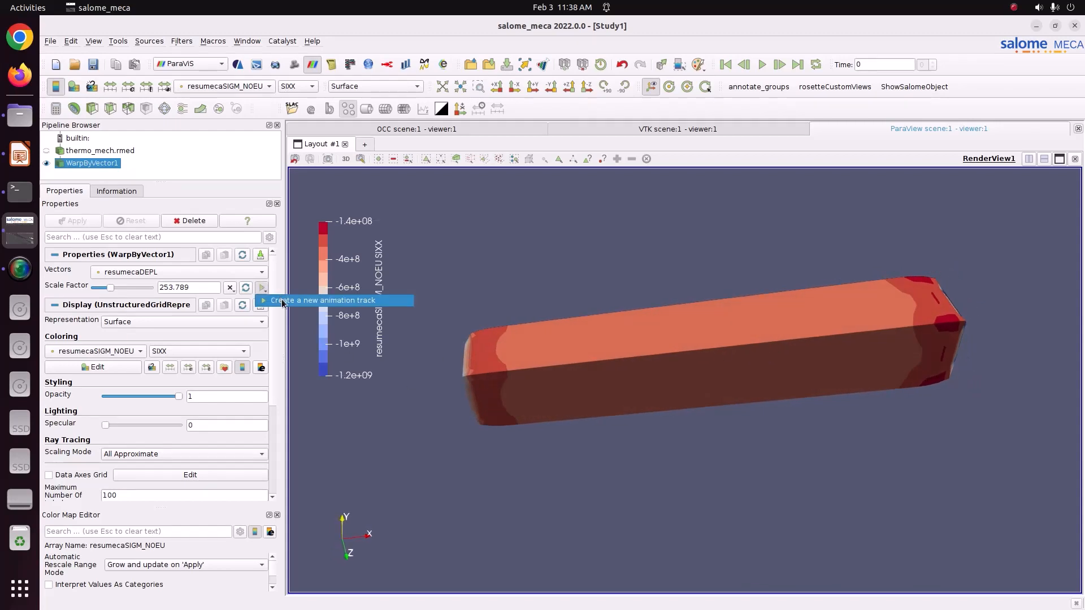
pyautogui.click(282, 302)
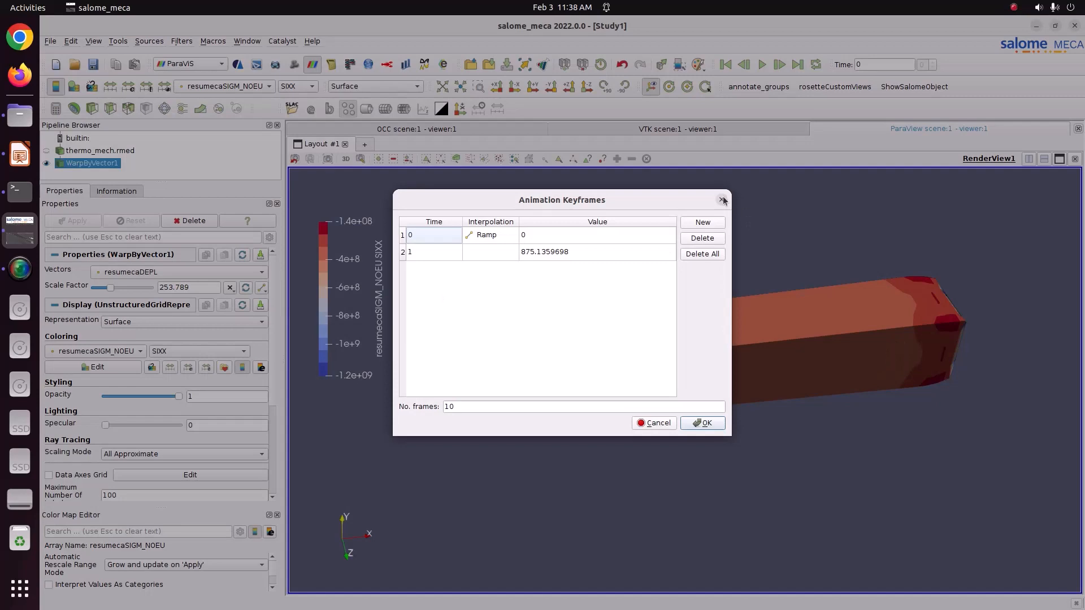
pyautogui.click(723, 201)
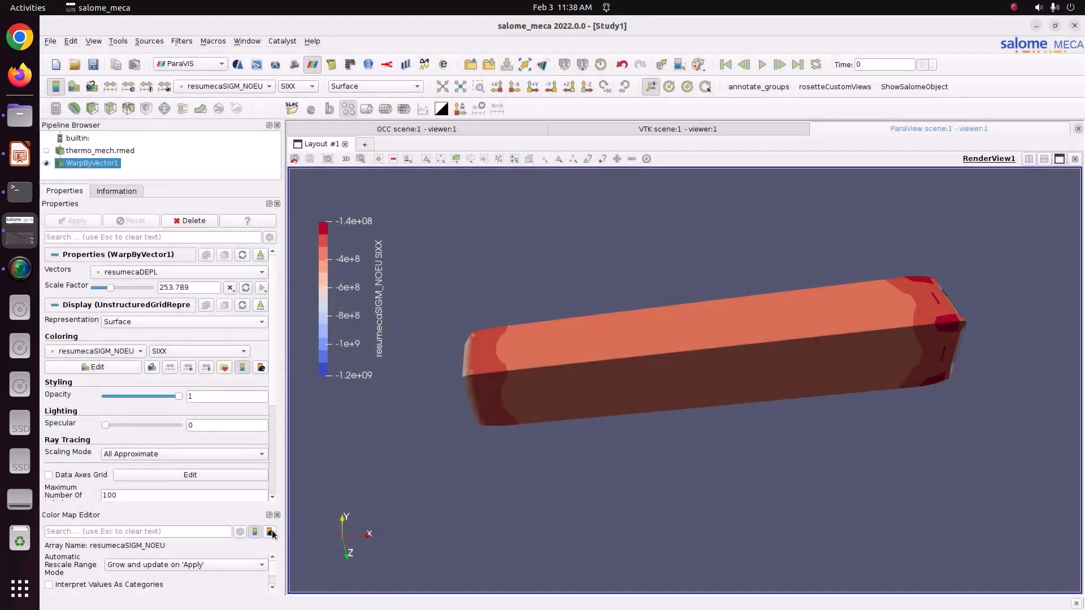
# Step: Apply the Blue to Red Rainbow preset from the Rainbow group to the SIXX color map of the warped bar
pyautogui.scroll(-3, 268, 395)
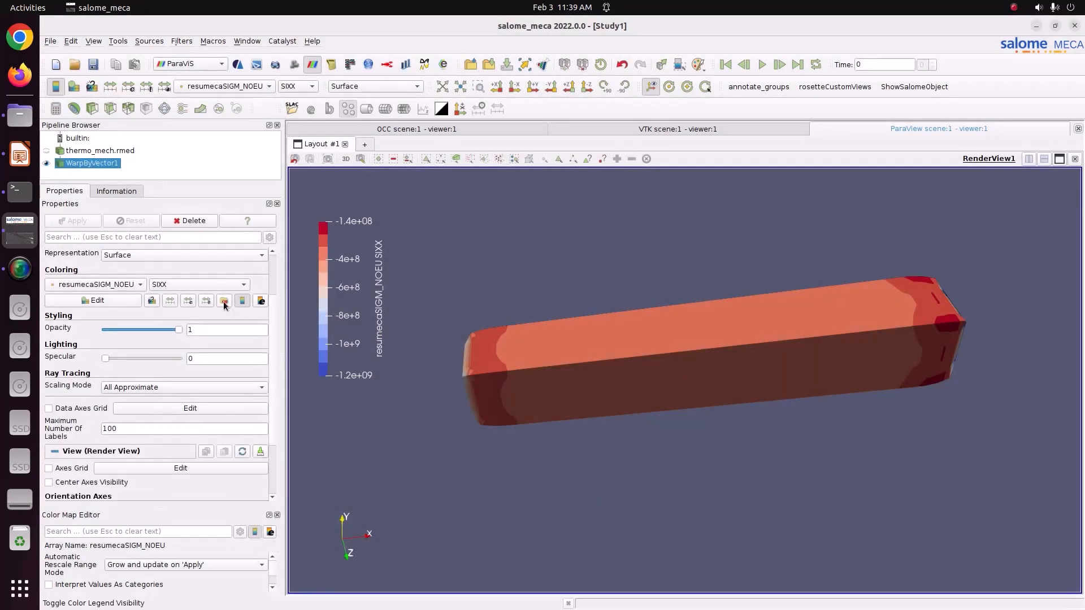
pyautogui.click(224, 301)
pyautogui.click(711, 178)
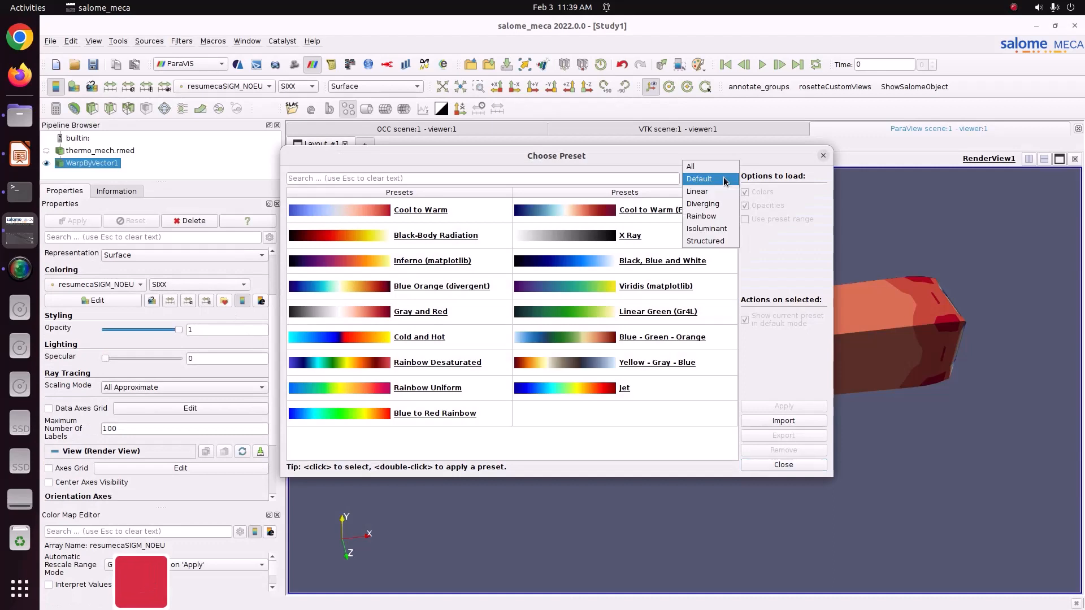
pyautogui.click(714, 217)
pyautogui.click(660, 235)
pyautogui.click(770, 413)
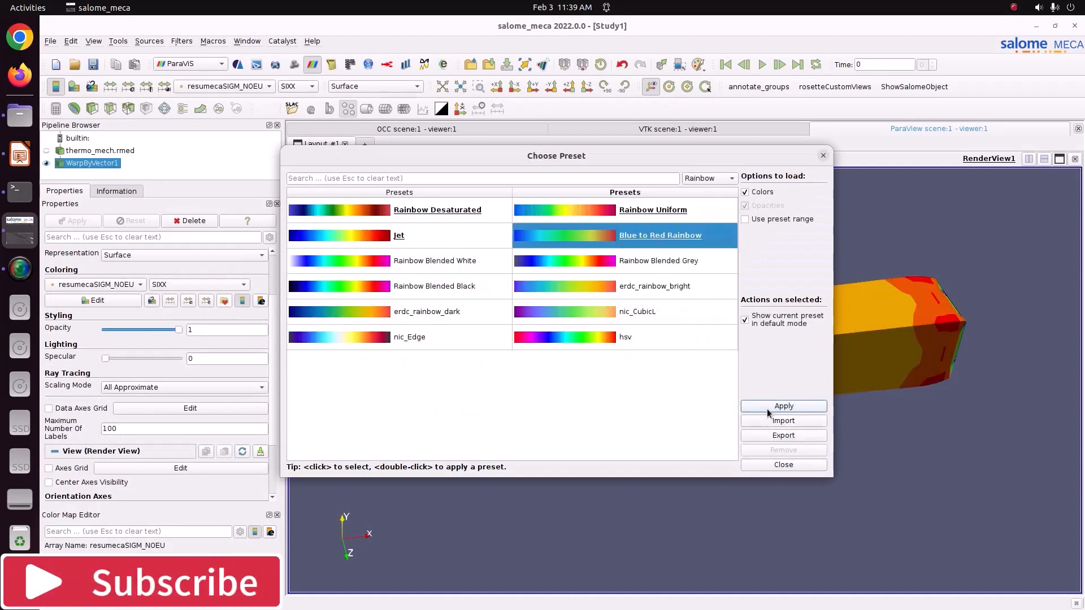
pyautogui.click(783, 465)
pyautogui.moveTo(768, 452); pyautogui.dragTo(743, 431)
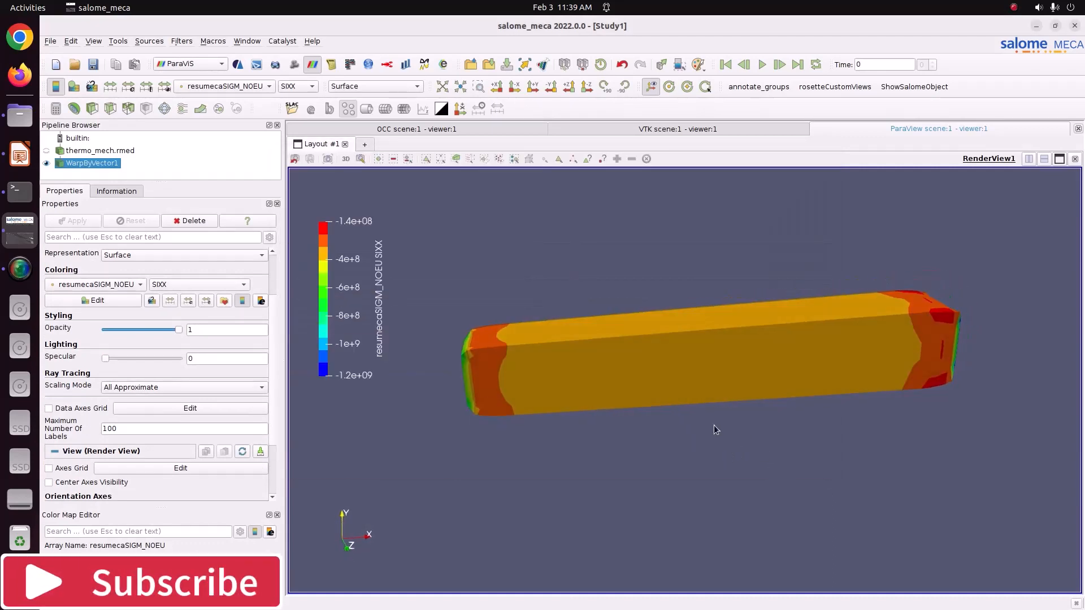
# Step: Create an animation track for the warp scale factor with 20 frames and play it
pyautogui.scroll(3, 272, 264)
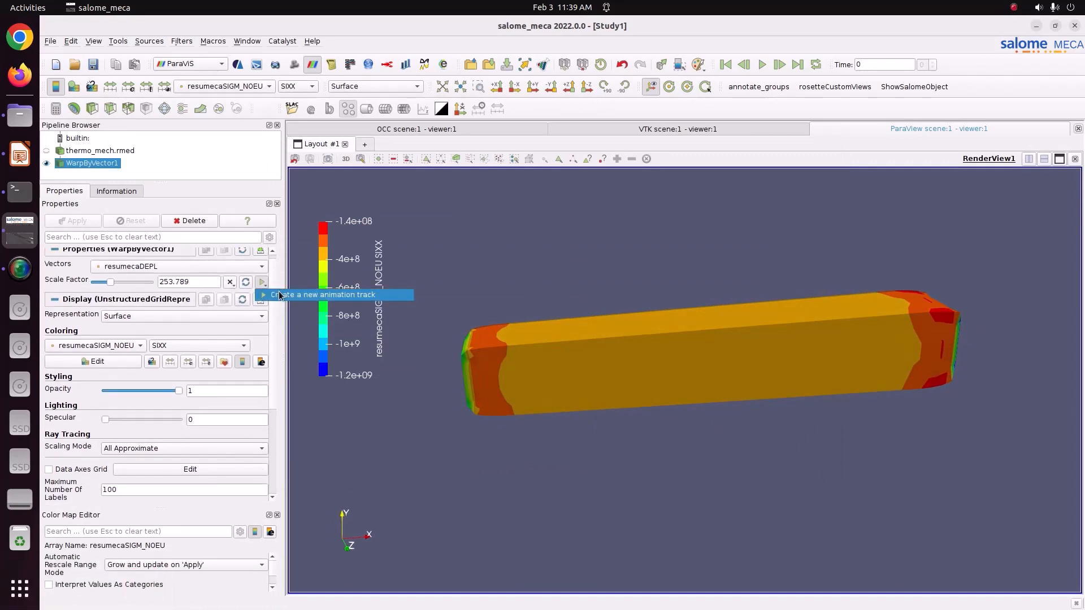
pyautogui.click(279, 295)
pyautogui.click(461, 406)
pyautogui.doubleClick(460, 405)
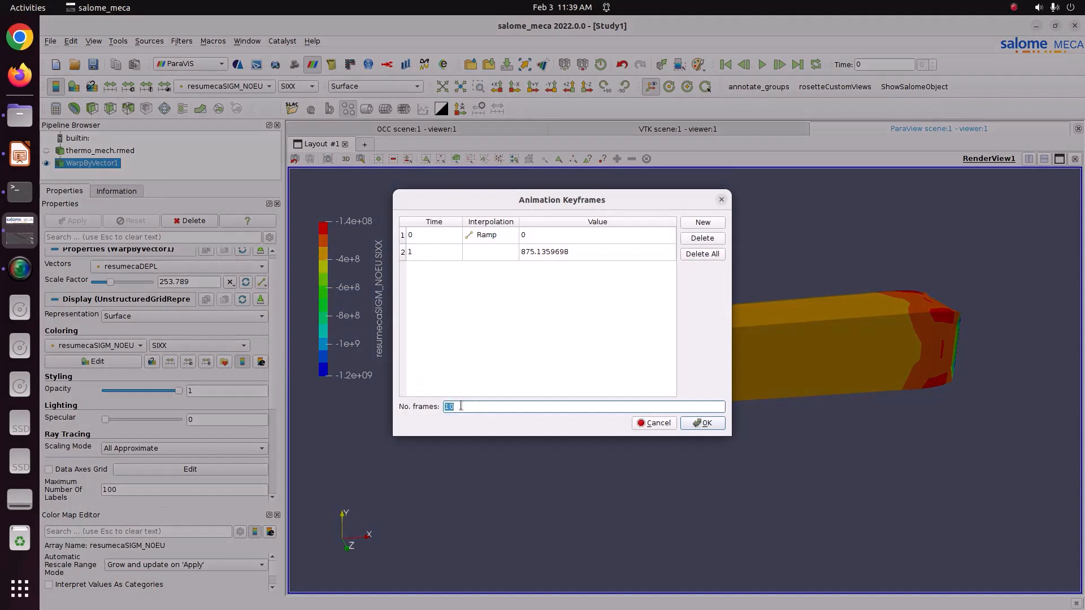
pyautogui.write('20')
pyautogui.click(702, 425)
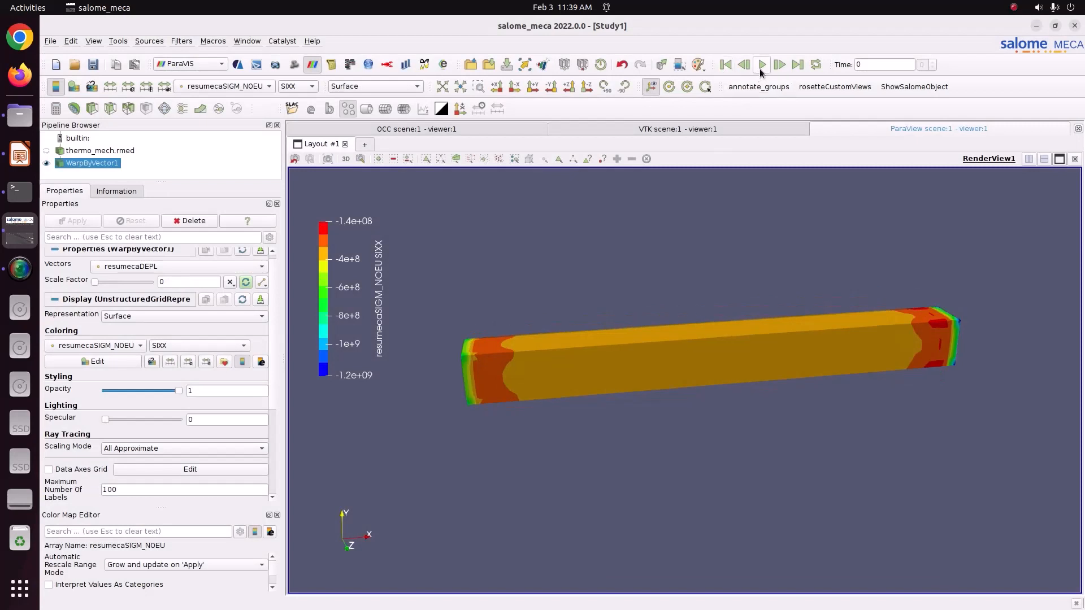
pyautogui.click(762, 66)
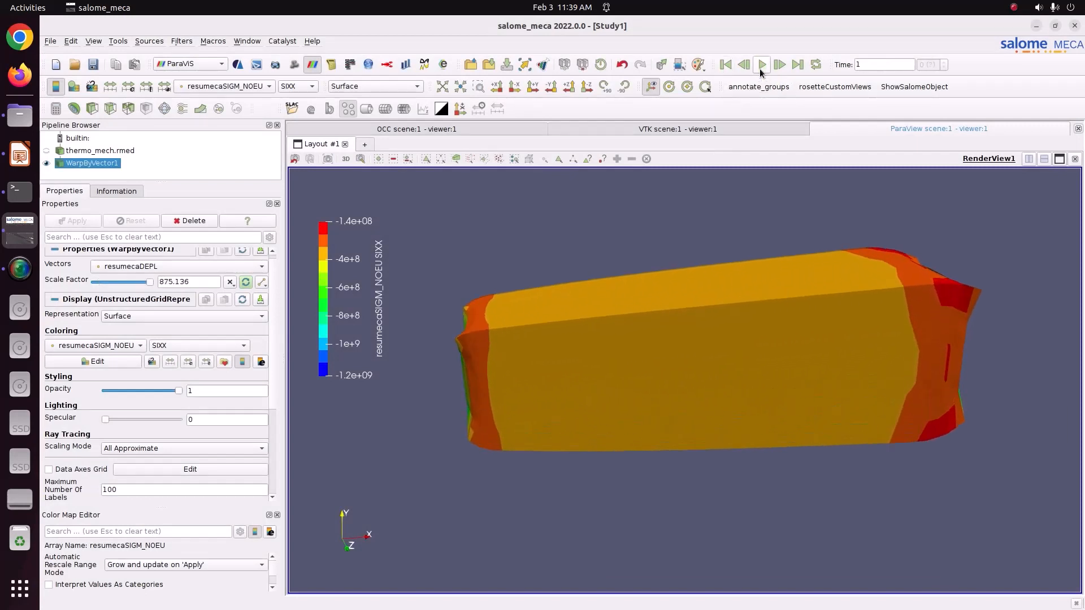
# Step: Set the warp scale factor to 393.811 and replay the deformation animation from its first frame
pyautogui.moveTo(774, 339); pyautogui.dragTo(714, 375)
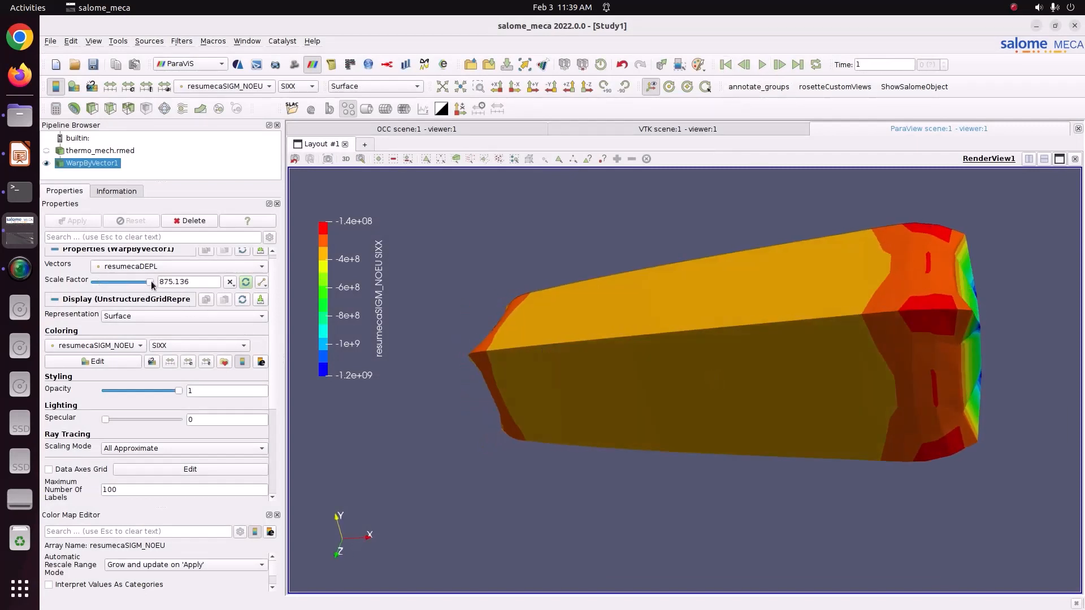
pyautogui.moveTo(150, 282); pyautogui.dragTo(119, 286)
pyautogui.click(77, 226)
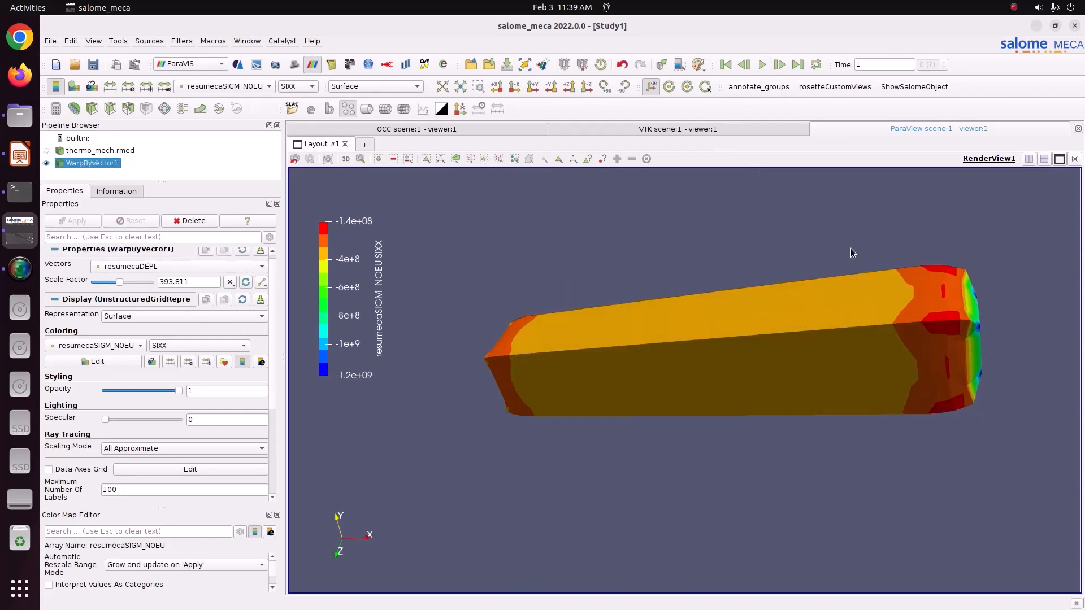
pyautogui.moveTo(755, 298); pyautogui.dragTo(797, 295)
pyautogui.click(727, 65)
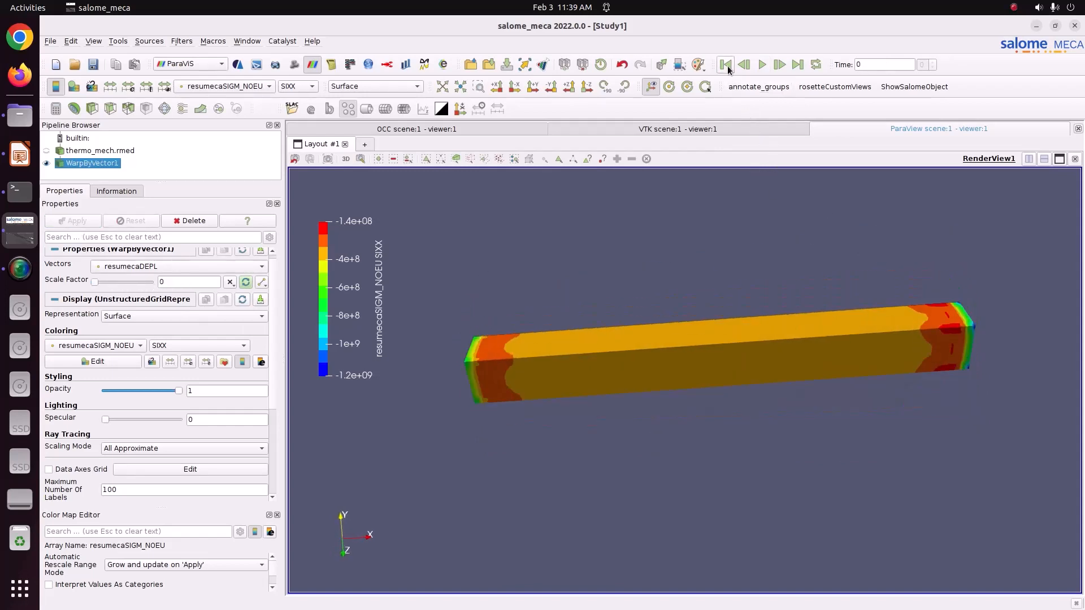
pyautogui.click(762, 64)
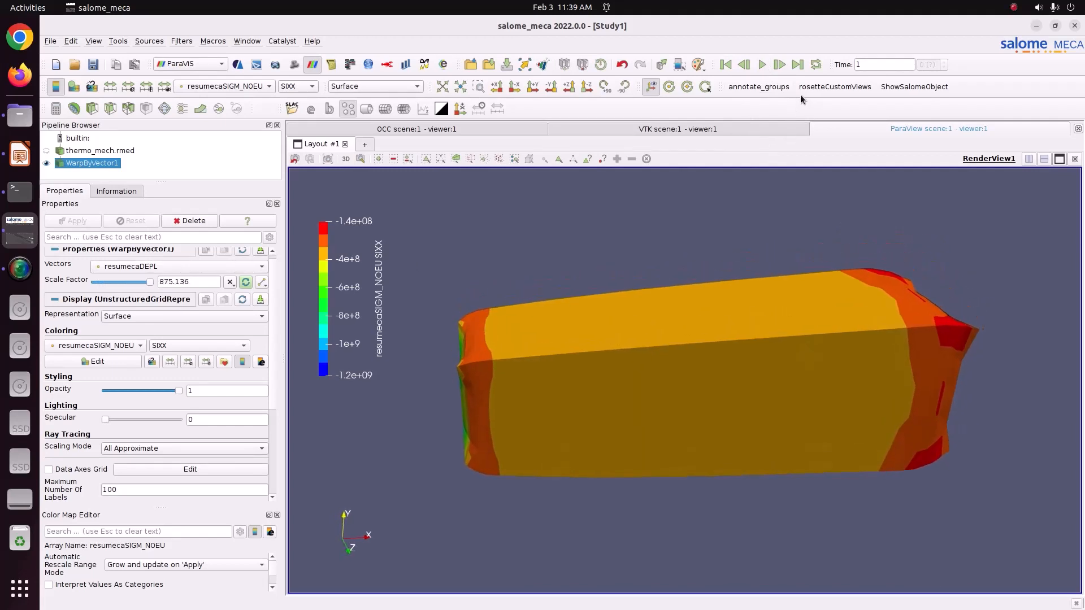
# Step: Turn on looping for the animation and set the warp scale factor to 463.822
pyautogui.click(810, 67)
pyautogui.moveTo(150, 283); pyautogui.dragTo(126, 295)
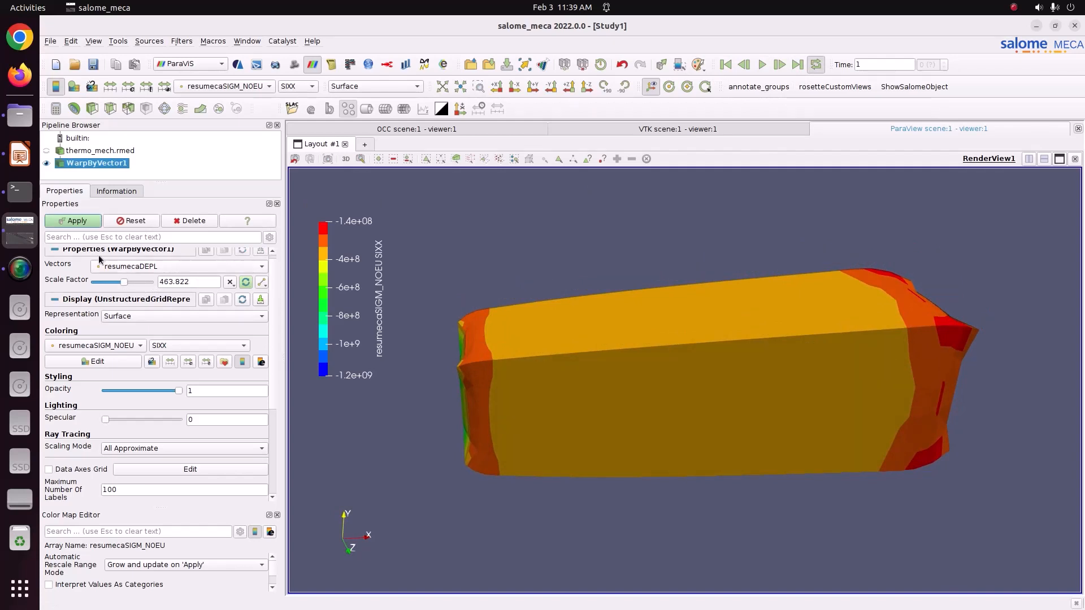
pyautogui.click(83, 222)
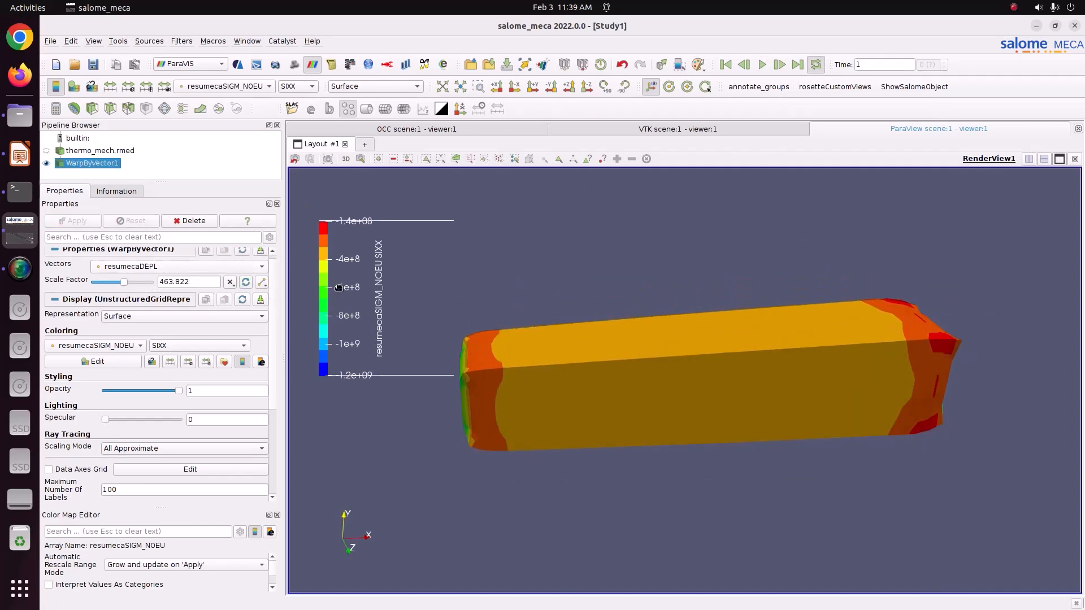
# Step: Play the looping deformation animation from the start, pause it, and return to the first frame
pyautogui.click(725, 65)
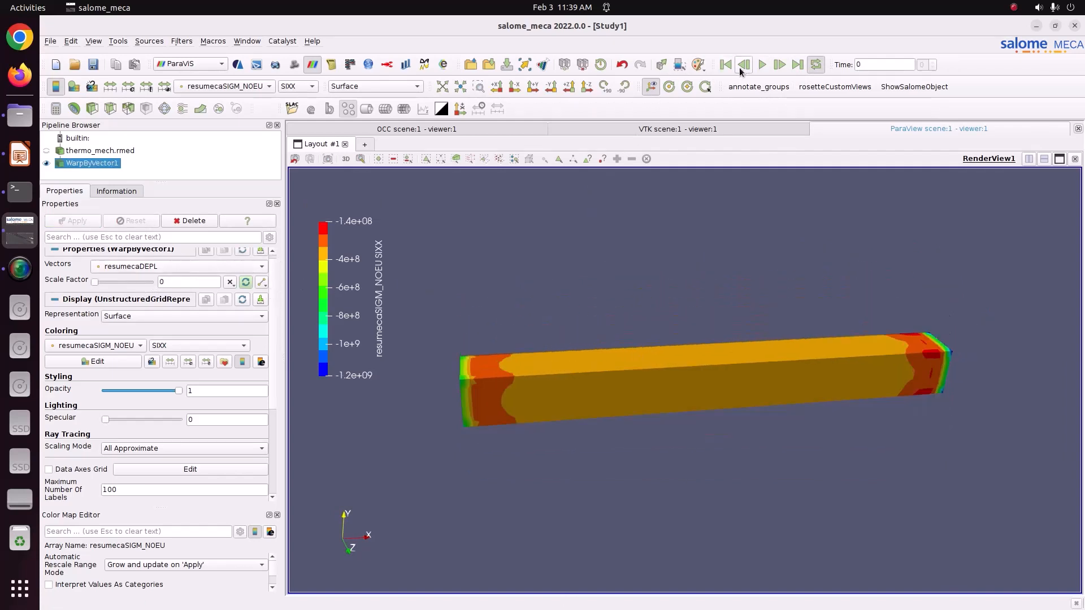
pyautogui.click(759, 66)
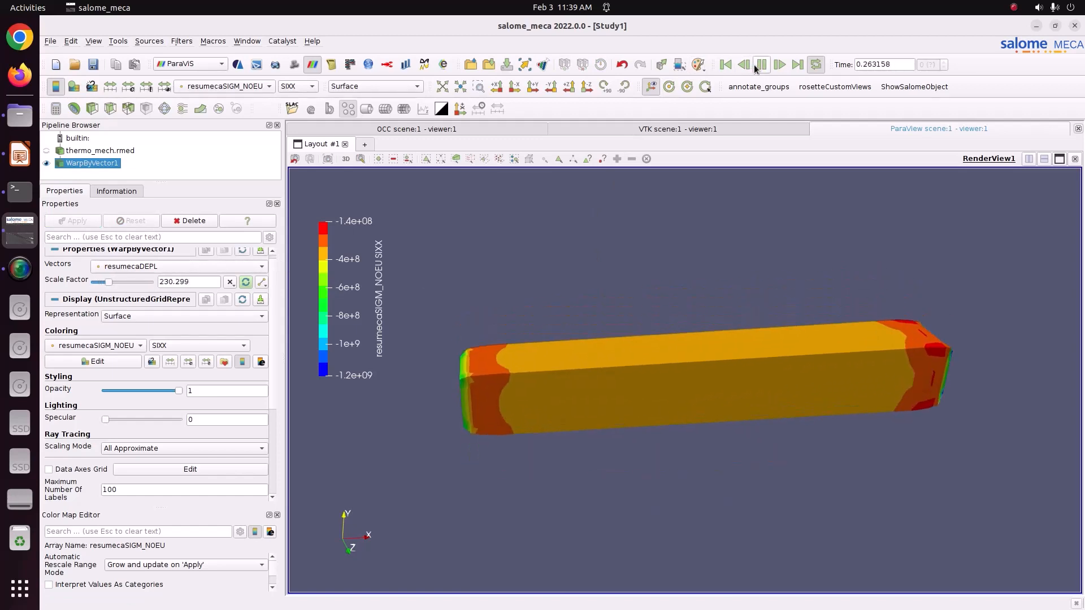
pyautogui.click(759, 66)
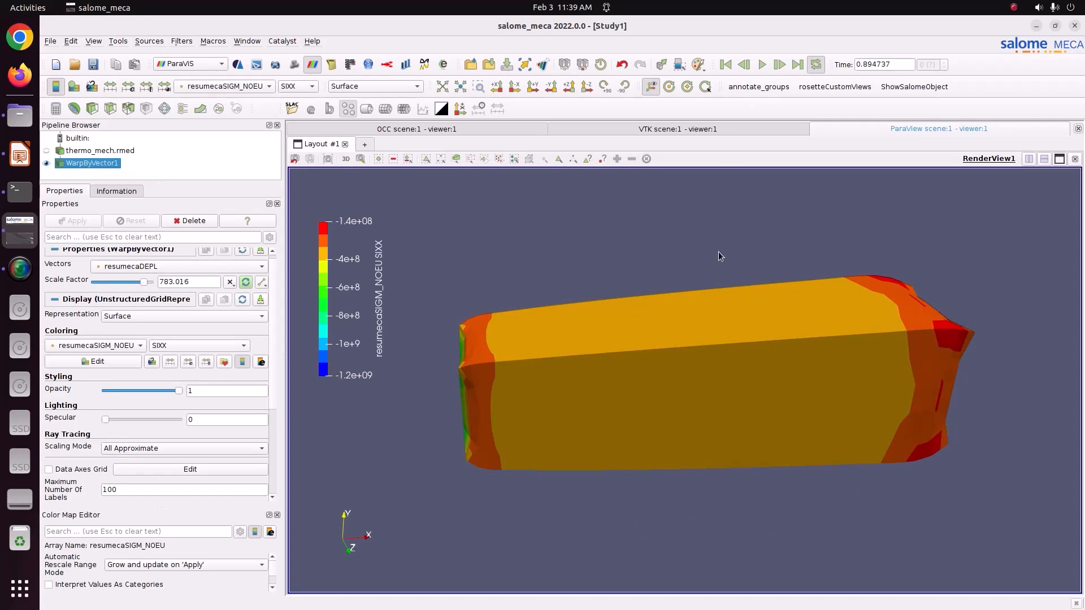
pyautogui.moveTo(720, 255); pyautogui.dragTo(733, 395)
pyautogui.click(725, 65)
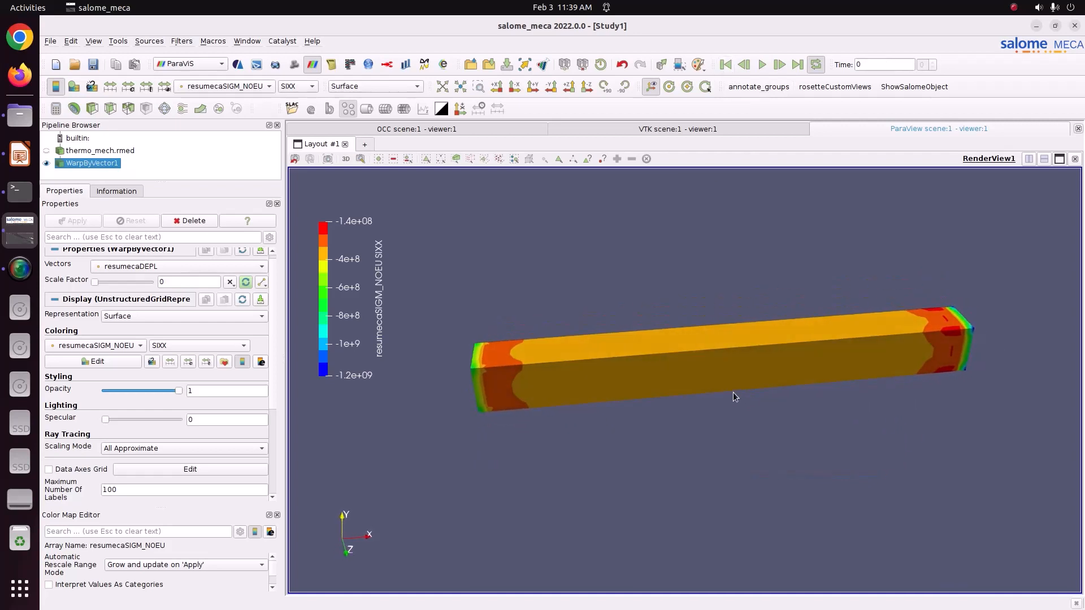